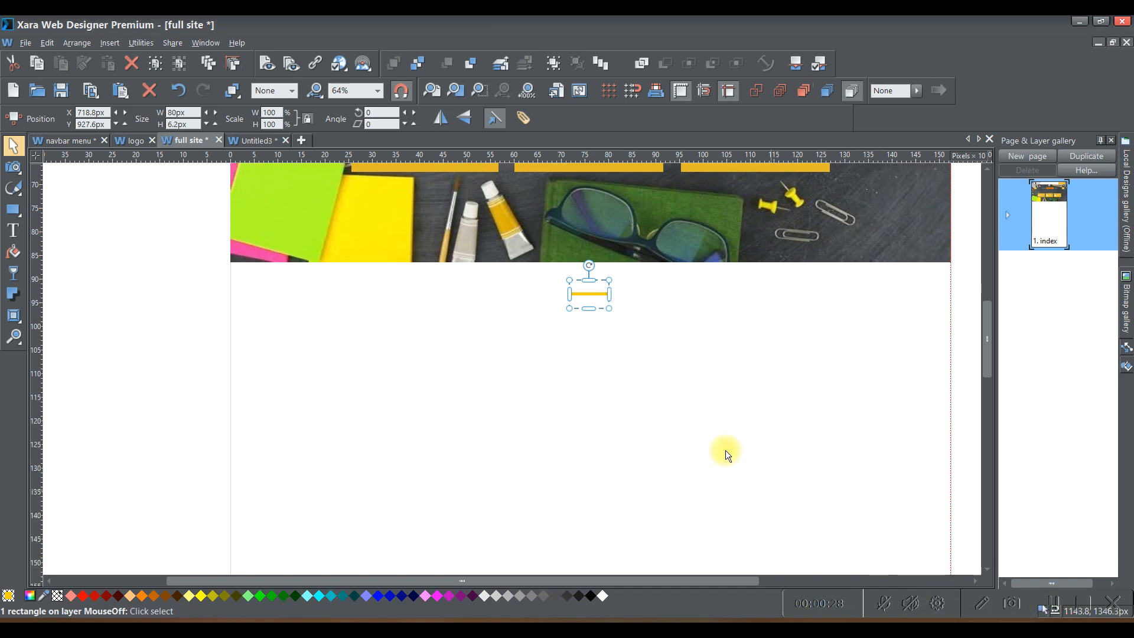
- Move the short yellow accent line further below the hero image, to a Y position of about 970 px
{"action": "left_click_drag", "start_coordinate": [594, 301], "coordinate": [593, 313]}
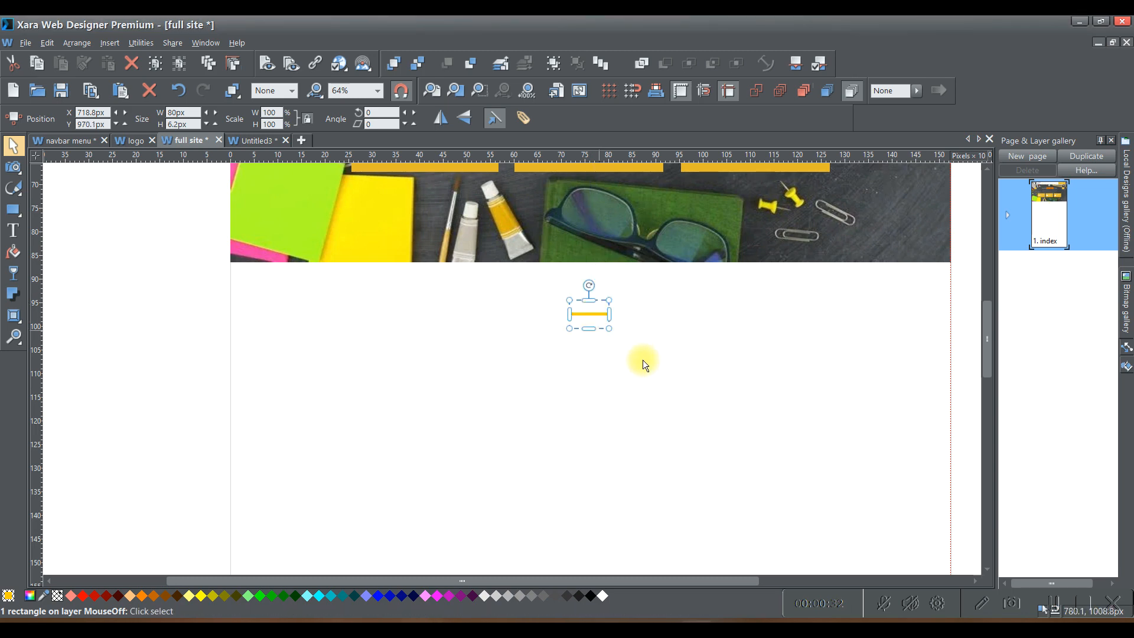
{"action": "left_click", "coordinate": [642, 360]}
- Add a text area about 309 px wide directly beneath the yellow line, containing the heading "Popular Courses"
{"action": "scroll", "coordinate": [449, 403], "scroll_direction": "down", "scroll_amount": 1}
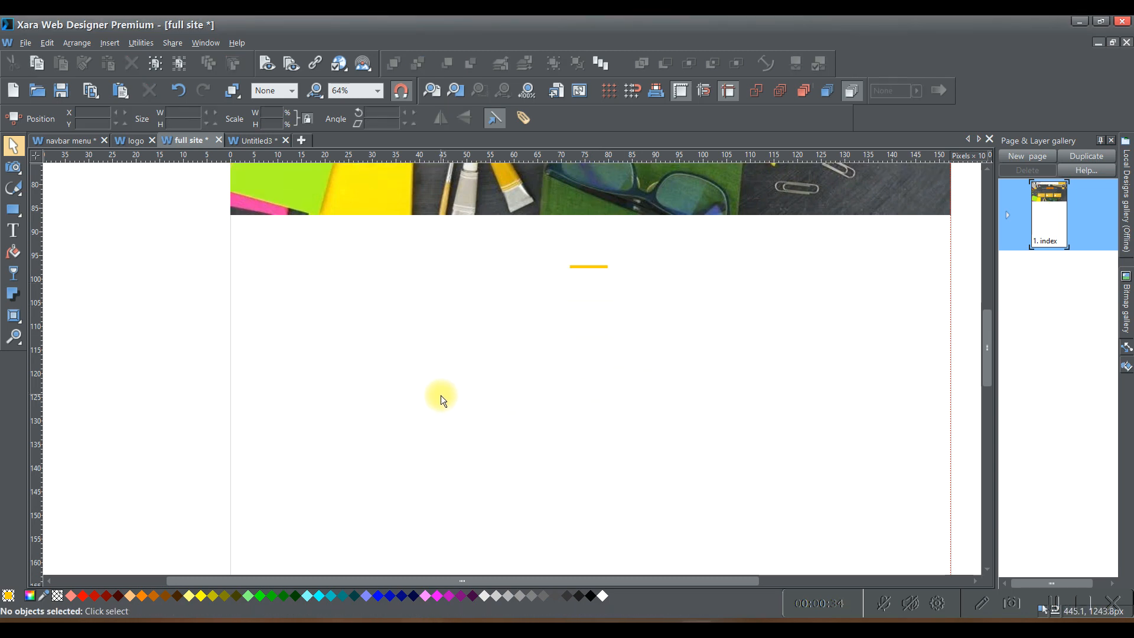
{"action": "left_click", "coordinate": [13, 231]}
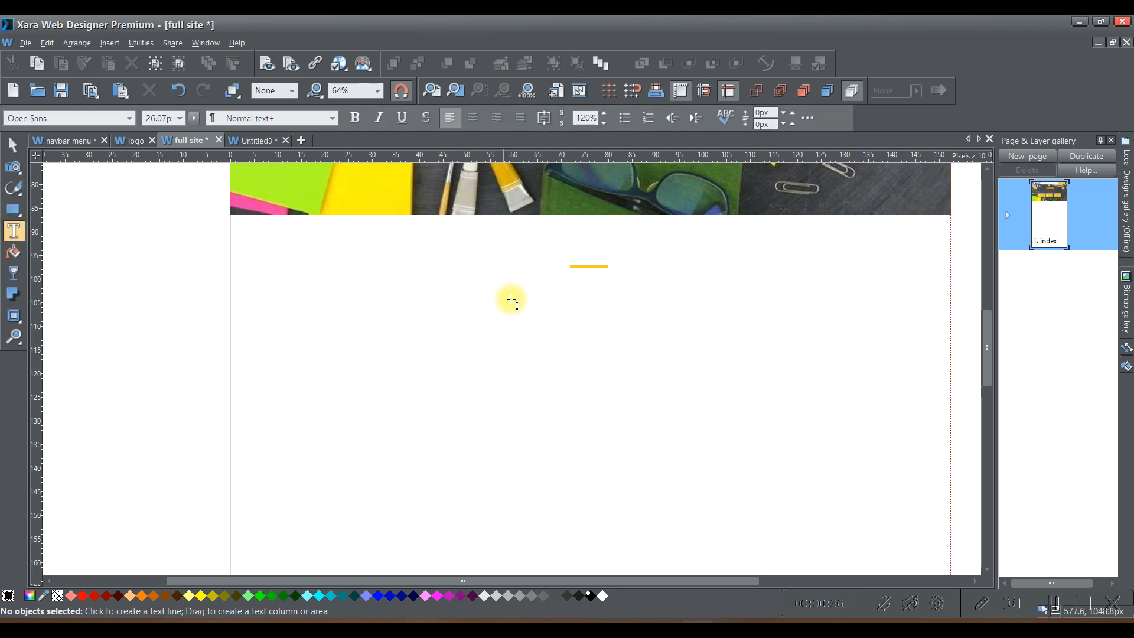
{"action": "left_click_drag", "start_coordinate": [517, 285], "coordinate": [662, 314]}
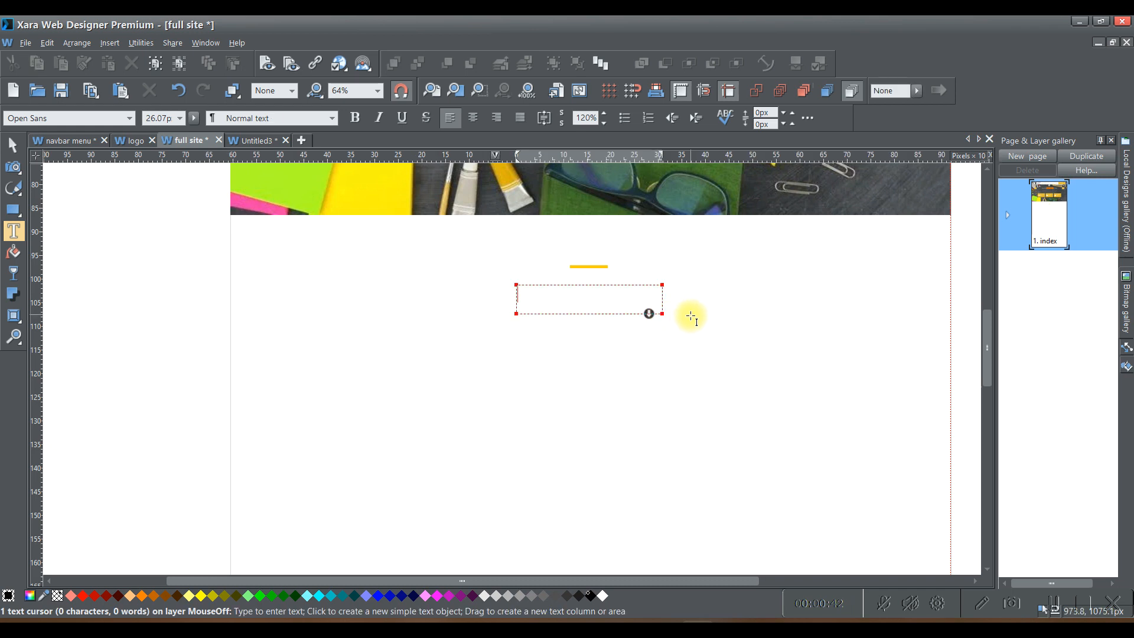
{"action": "type", "text": "Popular"}
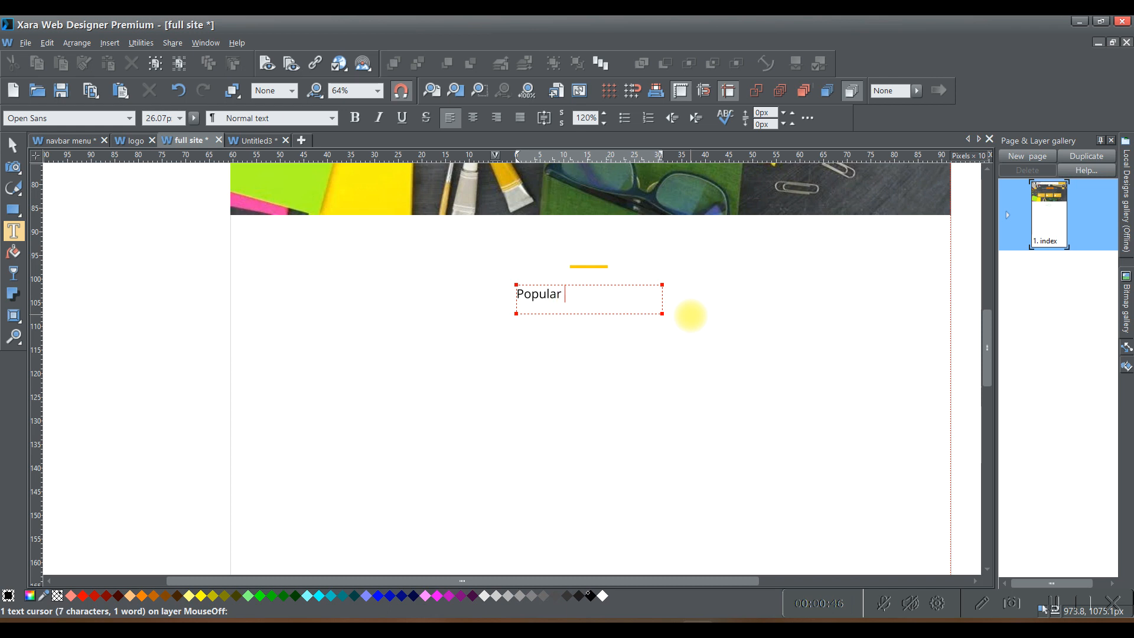
{"action": "type", "text": "Courses"}
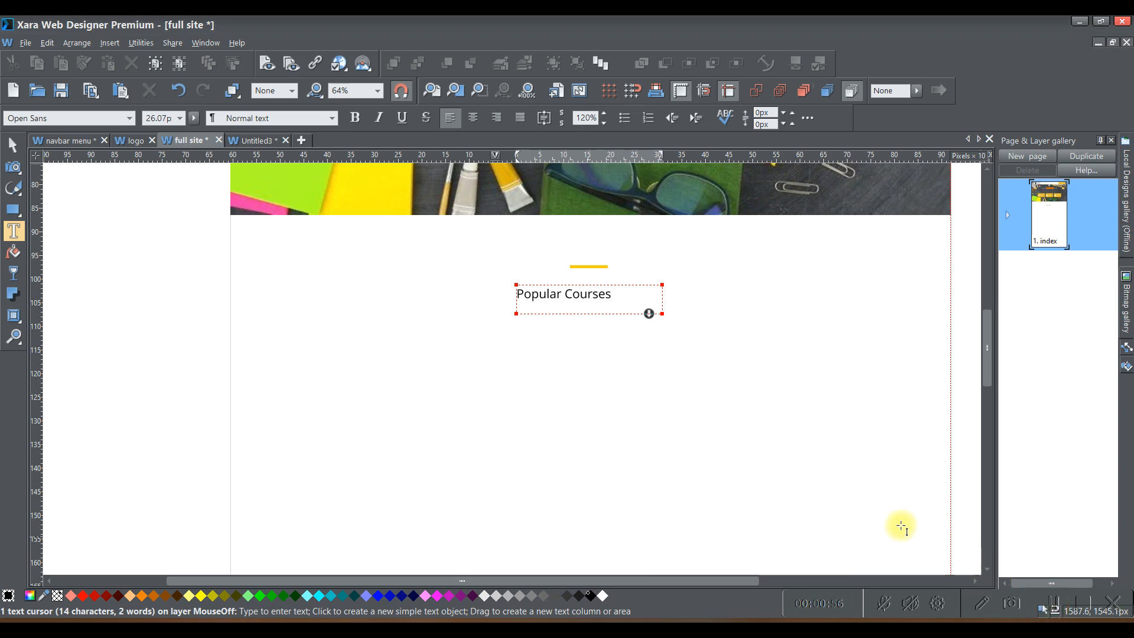
- Format the "Popular Courses" heading in Open Sans Extrabold and centre it within its text area
{"action": "triple_click", "coordinate": [605, 293]}
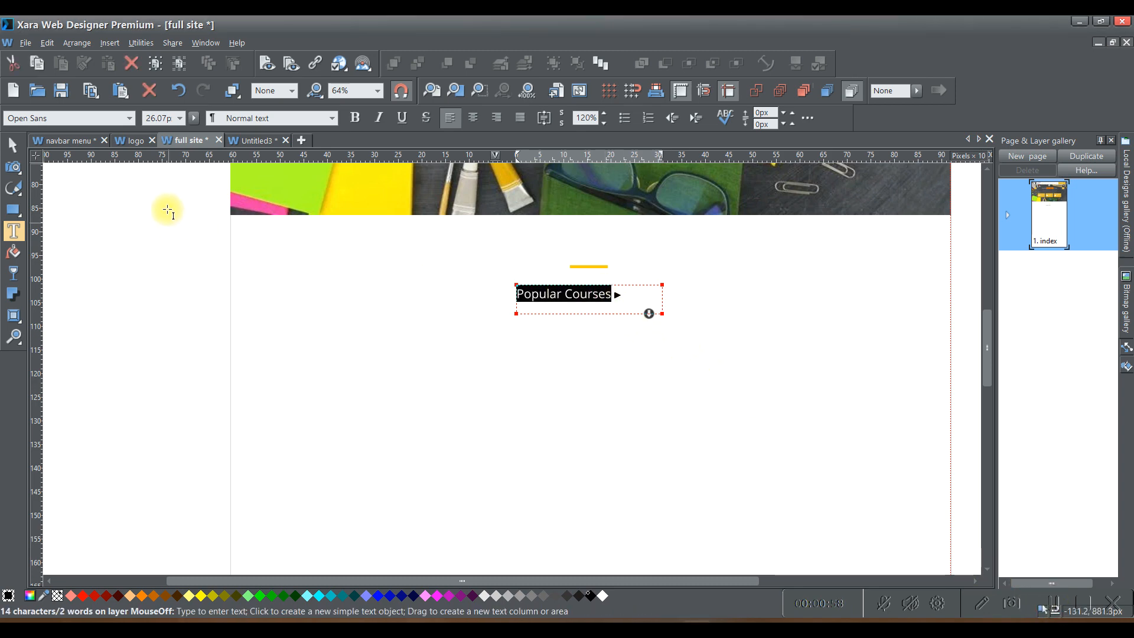
{"action": "left_click", "coordinate": [126, 116]}
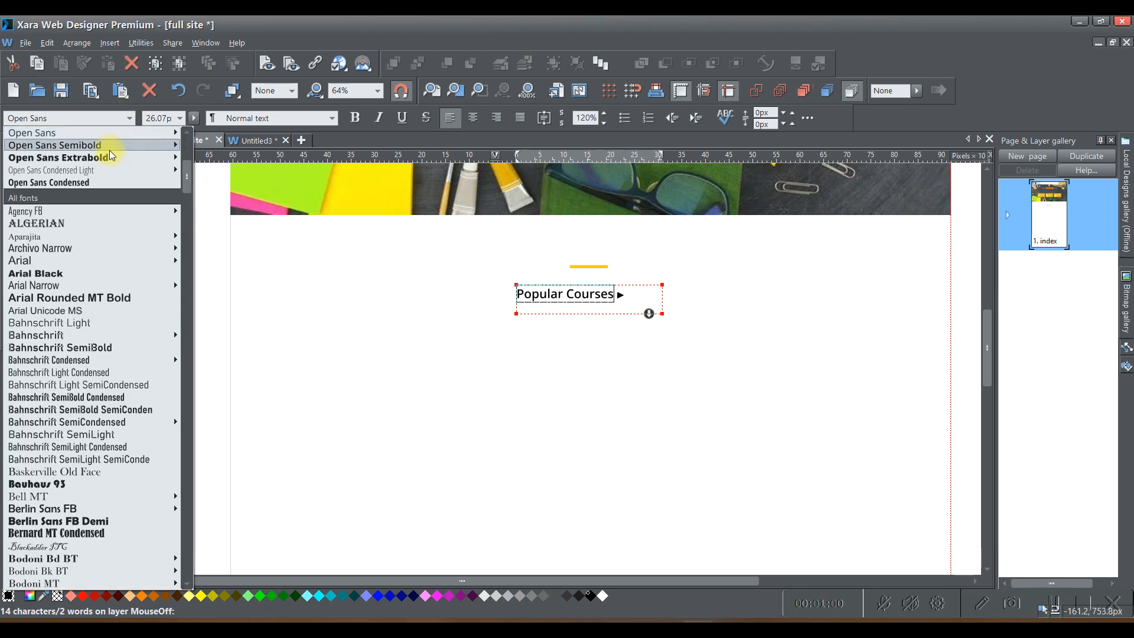
{"action": "mouse_move", "coordinate": [109, 148]}
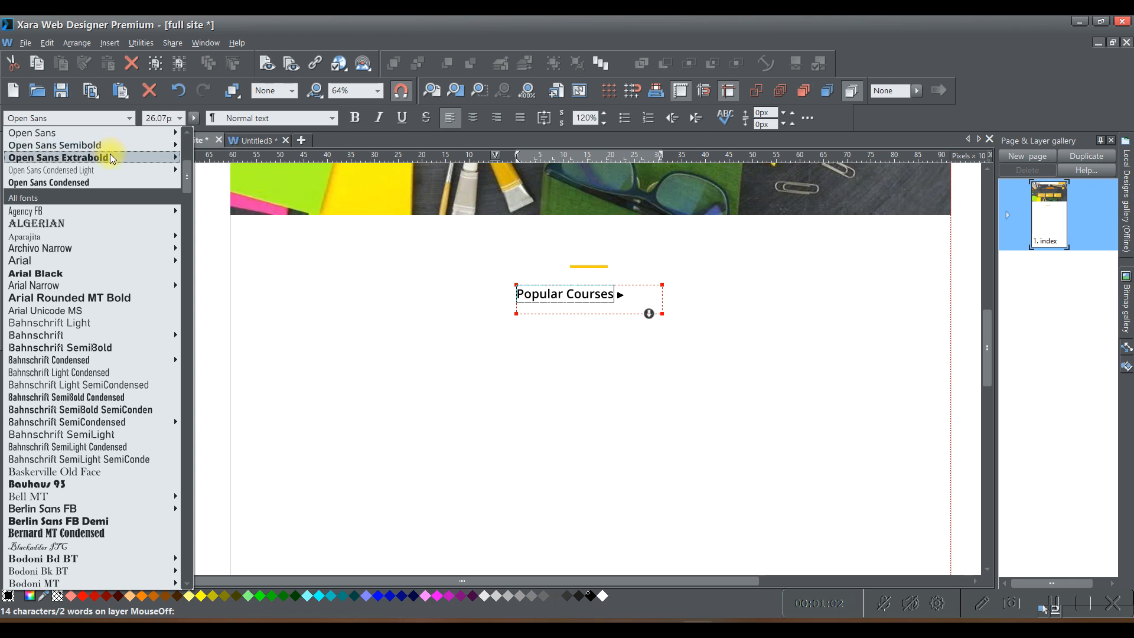
{"action": "left_click", "coordinate": [110, 156]}
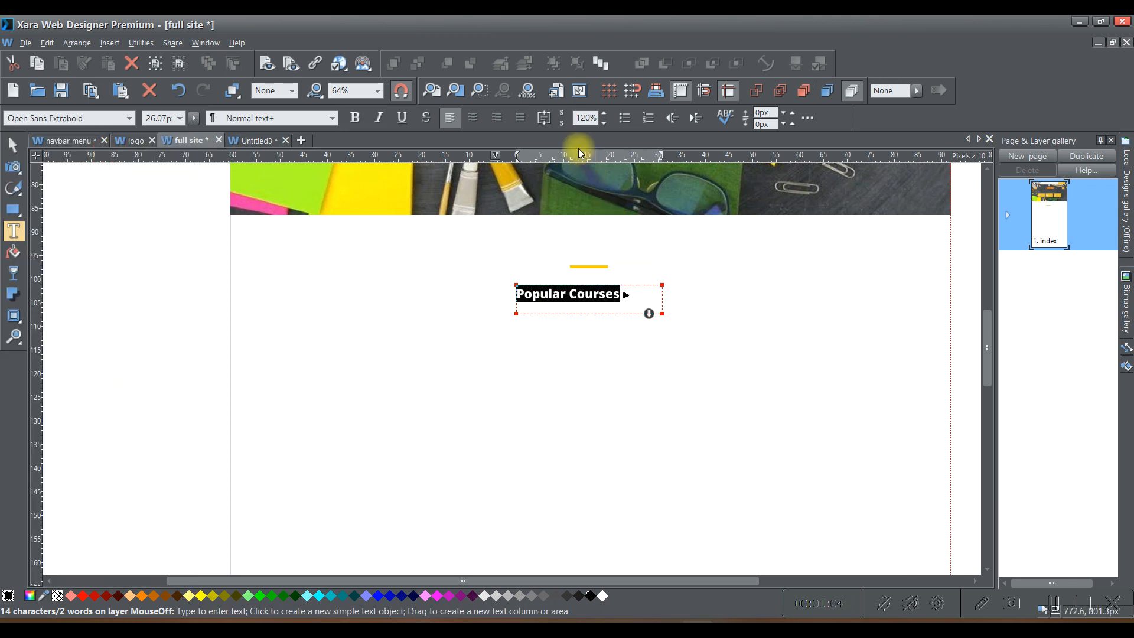
{"action": "left_click", "coordinate": [474, 117]}
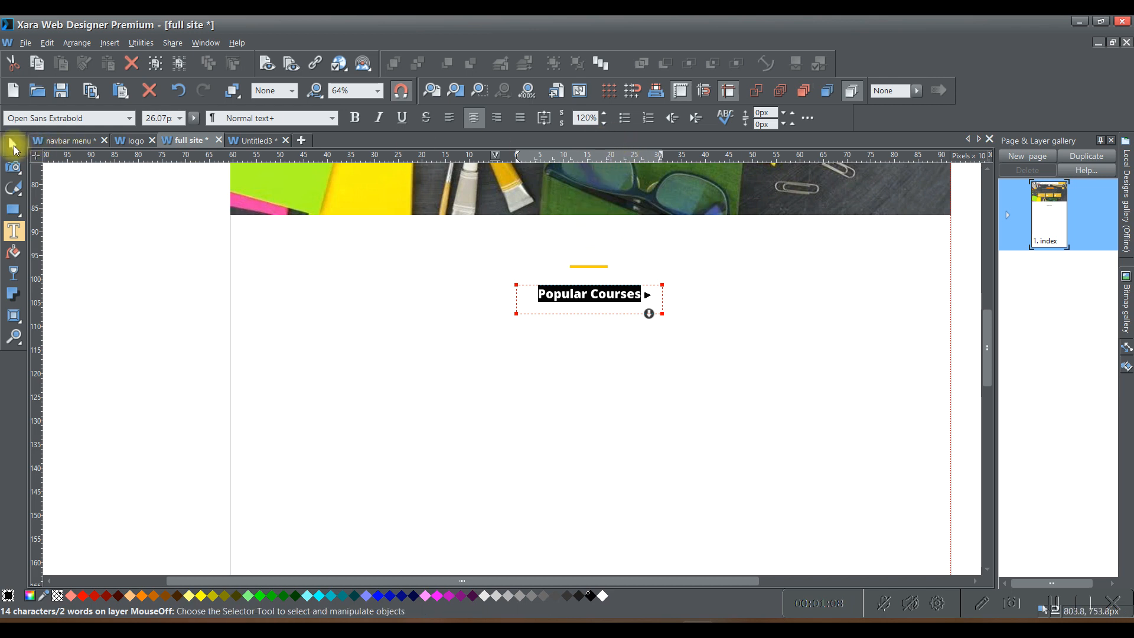
- Shorten the "Popular Courses" text area to about 43 px high so it fits closely around the heading
{"action": "left_click", "coordinate": [12, 144]}
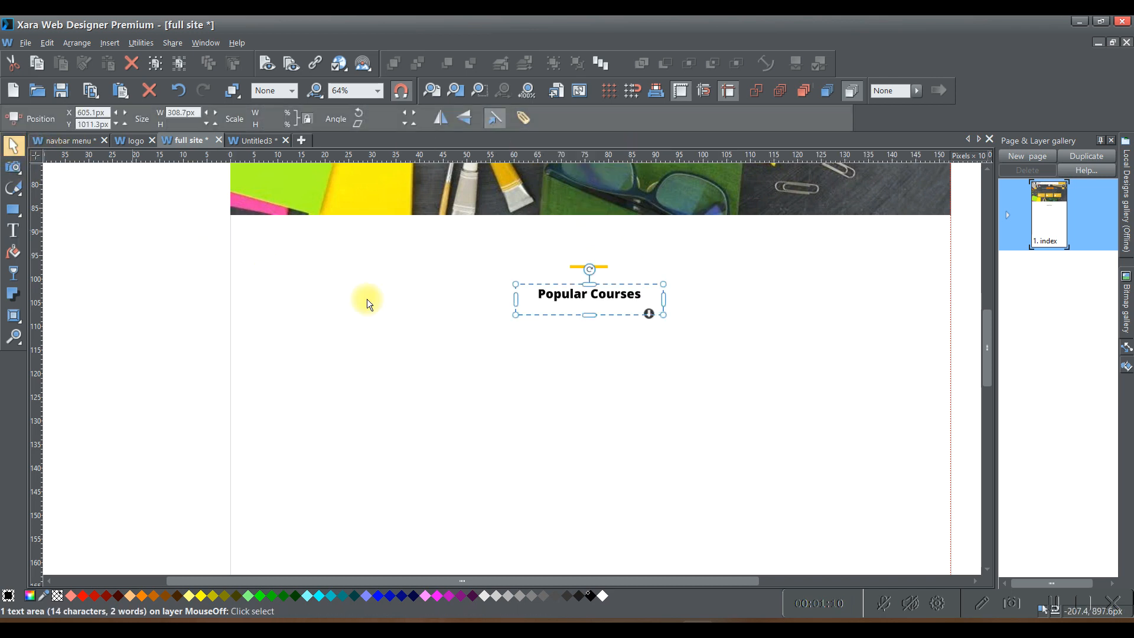
{"action": "left_click_drag", "start_coordinate": [587, 312], "coordinate": [586, 300]}
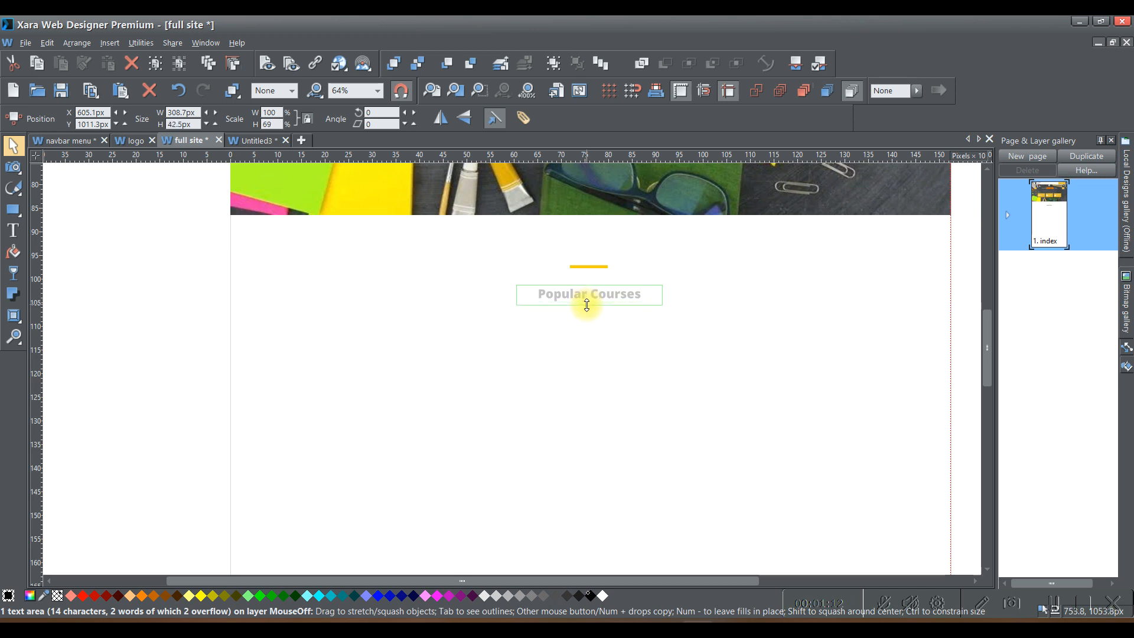
{"action": "left_click", "coordinate": [599, 354]}
- Try setting the "Popular Courses" heading in Open Sans Condensed with bold applied
{"action": "scroll", "coordinate": [636, 395], "scroll_direction": "down", "scroll_amount": 1}
{"action": "scroll", "coordinate": [637, 396], "scroll_direction": "down", "scroll_amount": 1}
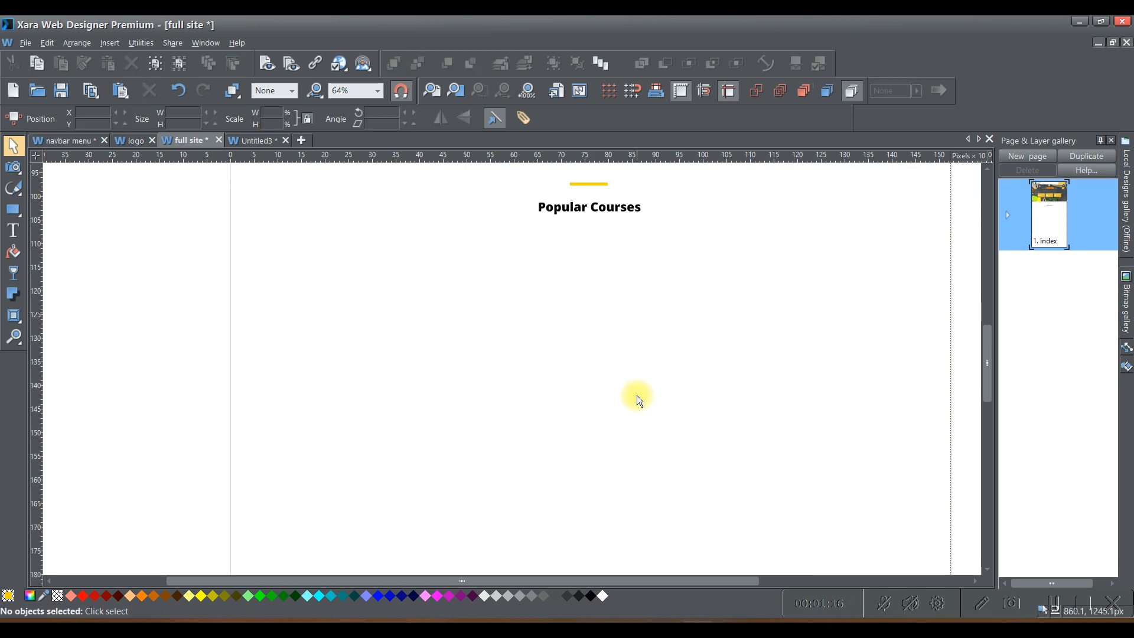
{"action": "left_click", "coordinate": [13, 230]}
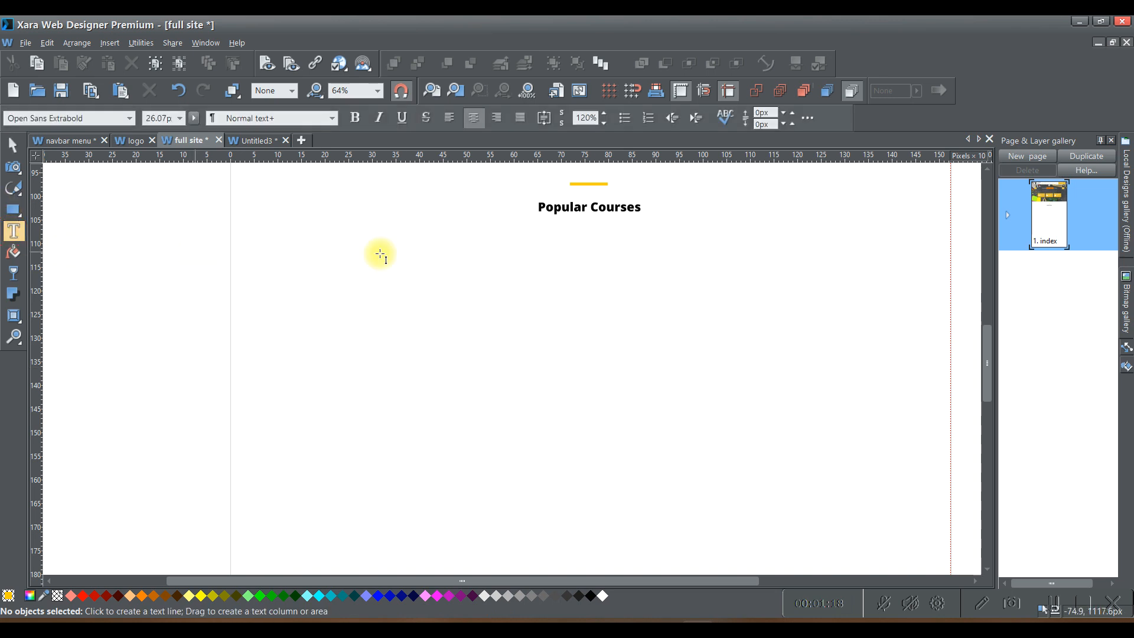
{"action": "triple_click", "coordinate": [578, 205]}
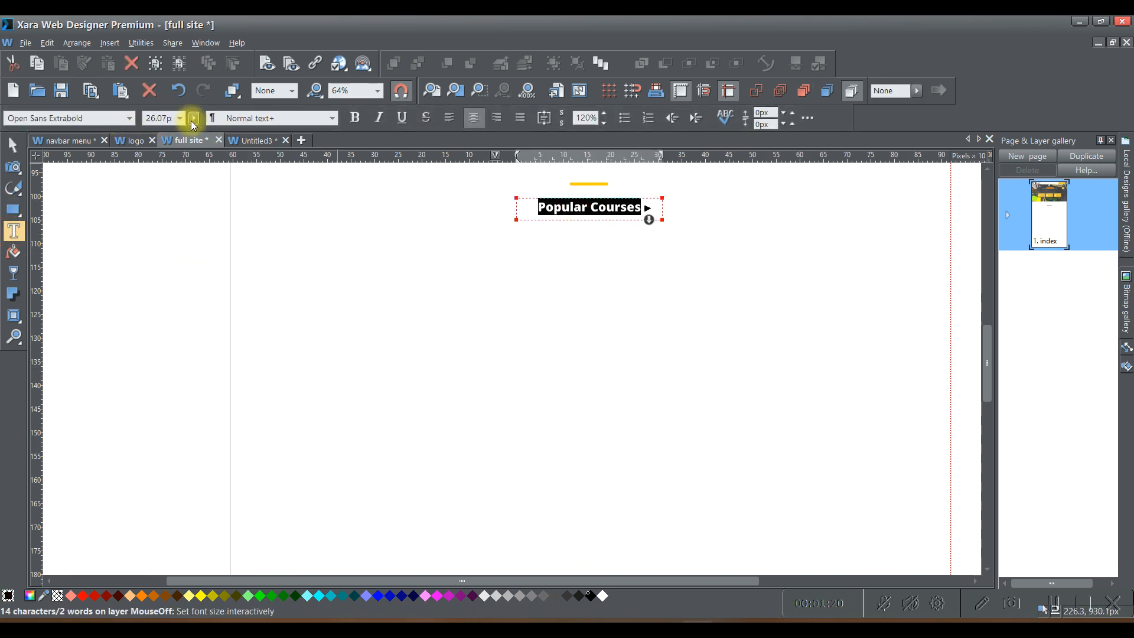
{"action": "left_click", "coordinate": [134, 120]}
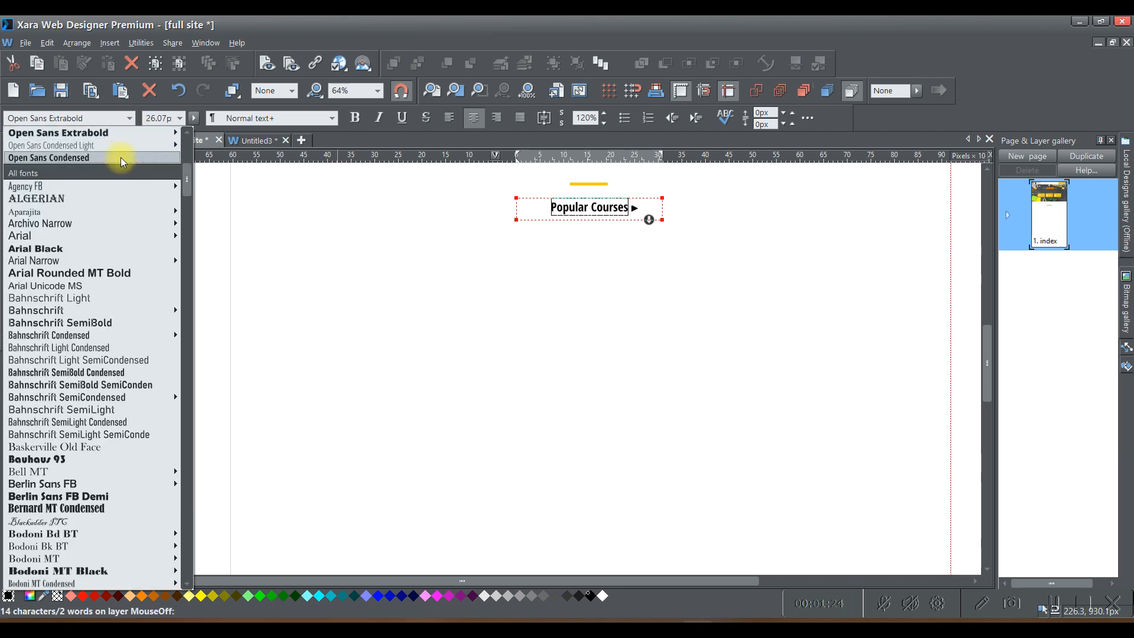
{"action": "left_click", "coordinate": [109, 158]}
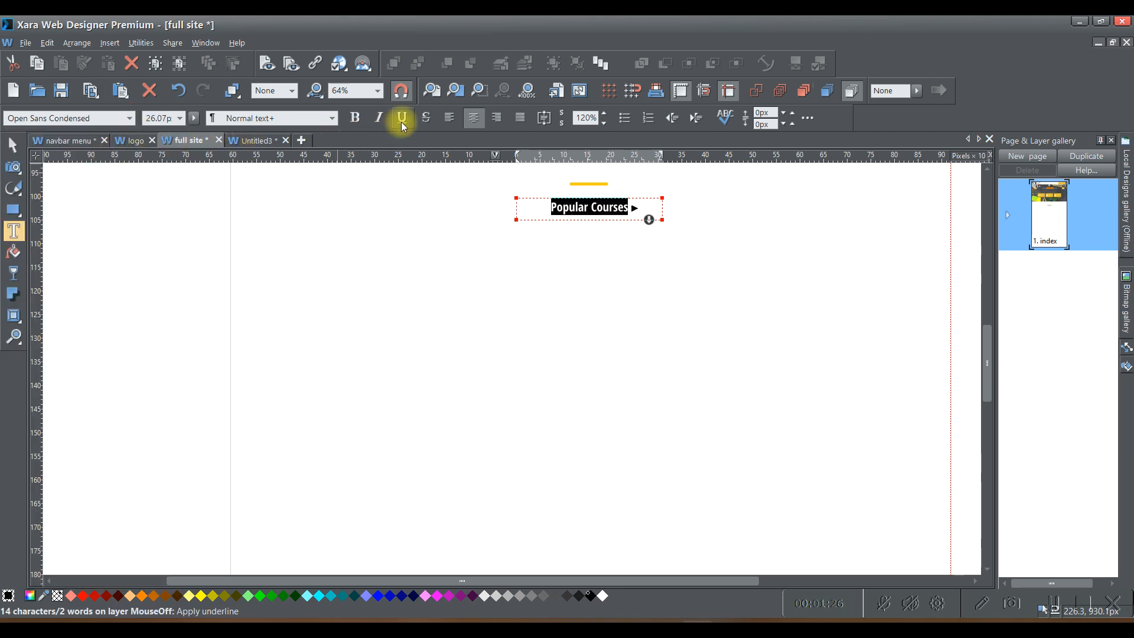
{"action": "left_click", "coordinate": [353, 118]}
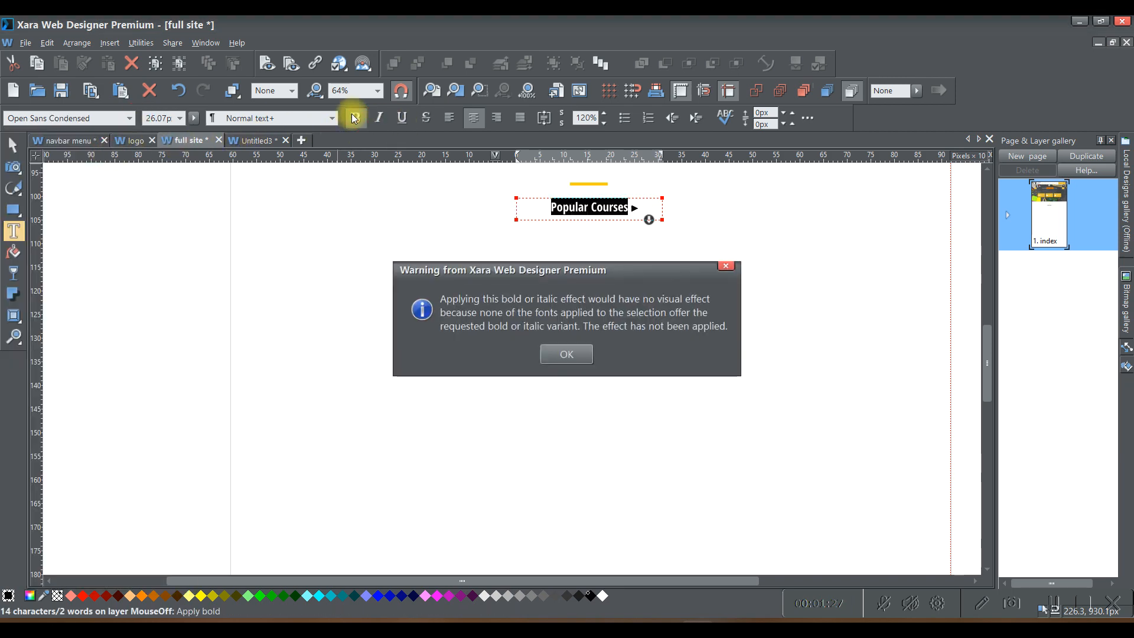
{"action": "left_click", "coordinate": [730, 265]}
{"action": "left_click", "coordinate": [424, 240]}
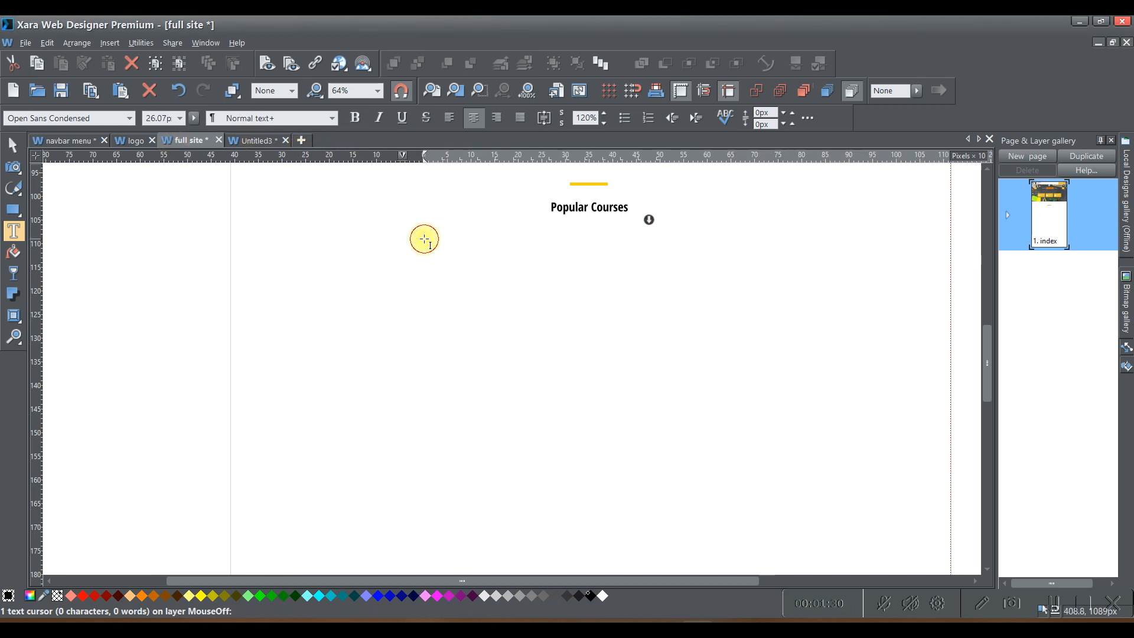
- Set the font of the "Popular Courses" heading to Open Sans Semibold
{"action": "triple_click", "coordinate": [609, 207]}
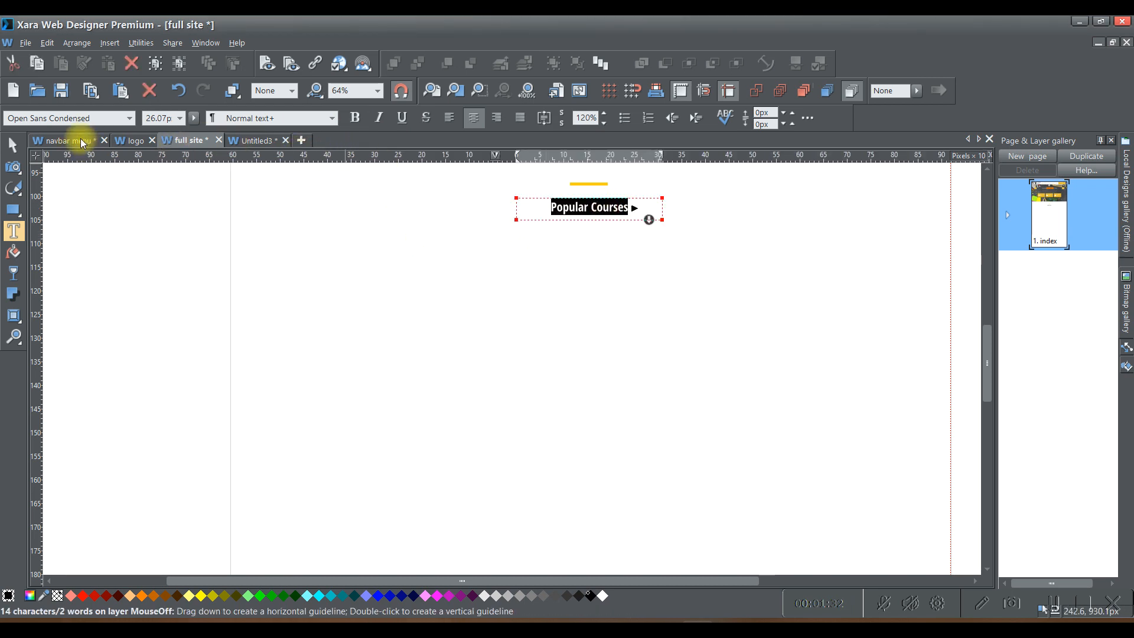
{"action": "left_click", "coordinate": [130, 119]}
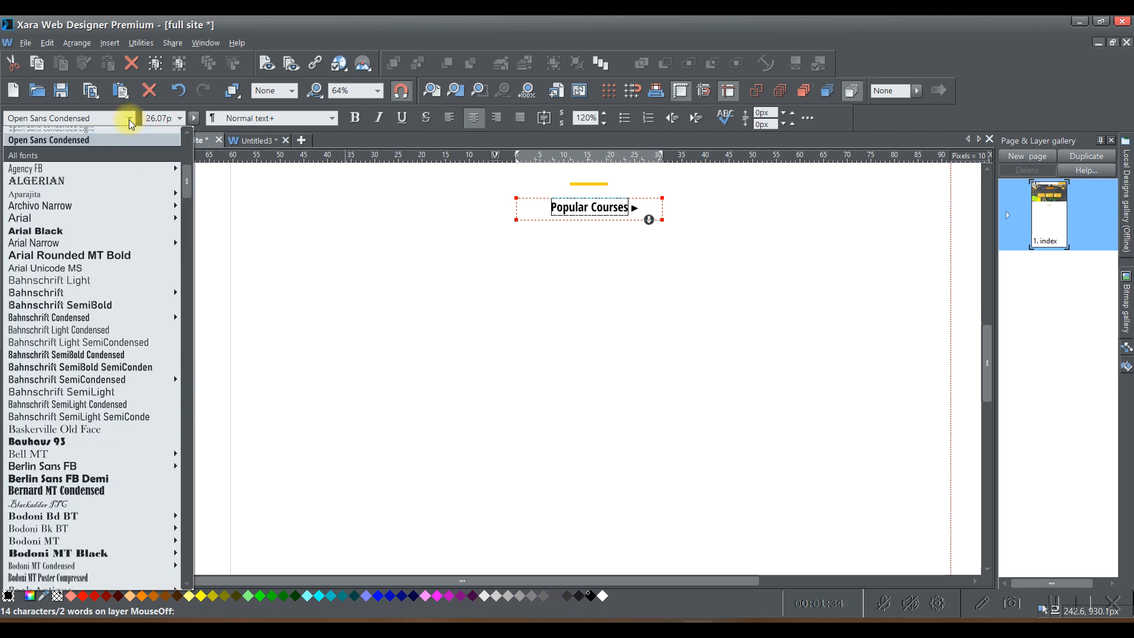
{"action": "scroll", "coordinate": [123, 201], "scroll_direction": "up", "scroll_amount": 5}
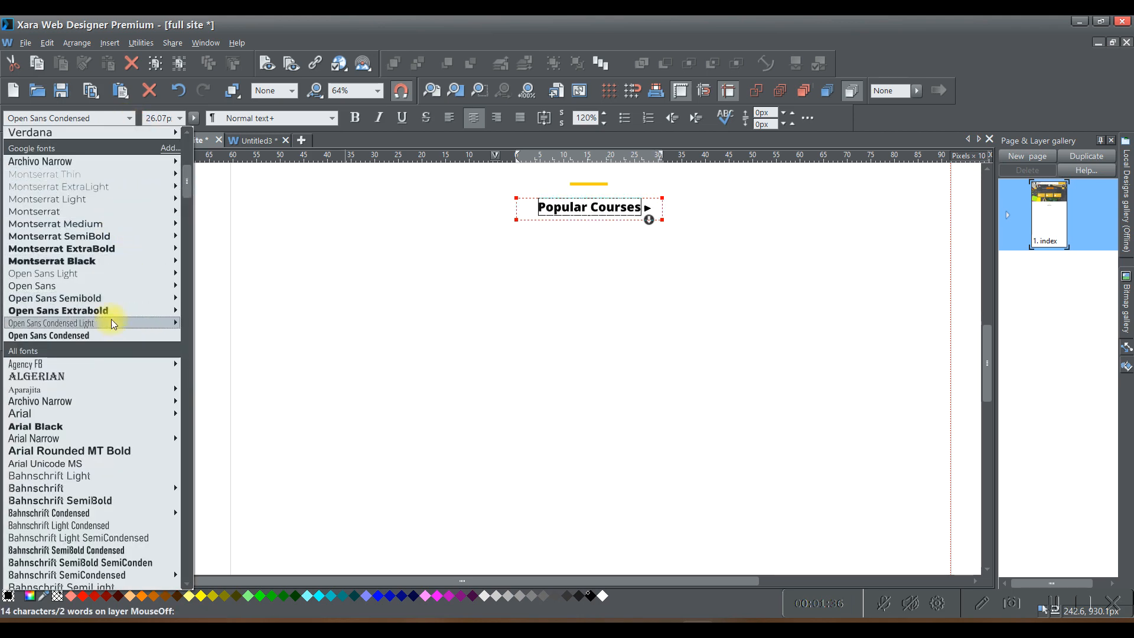
{"action": "mouse_move", "coordinate": [179, 298]}
{"action": "left_click", "coordinate": [215, 305]}
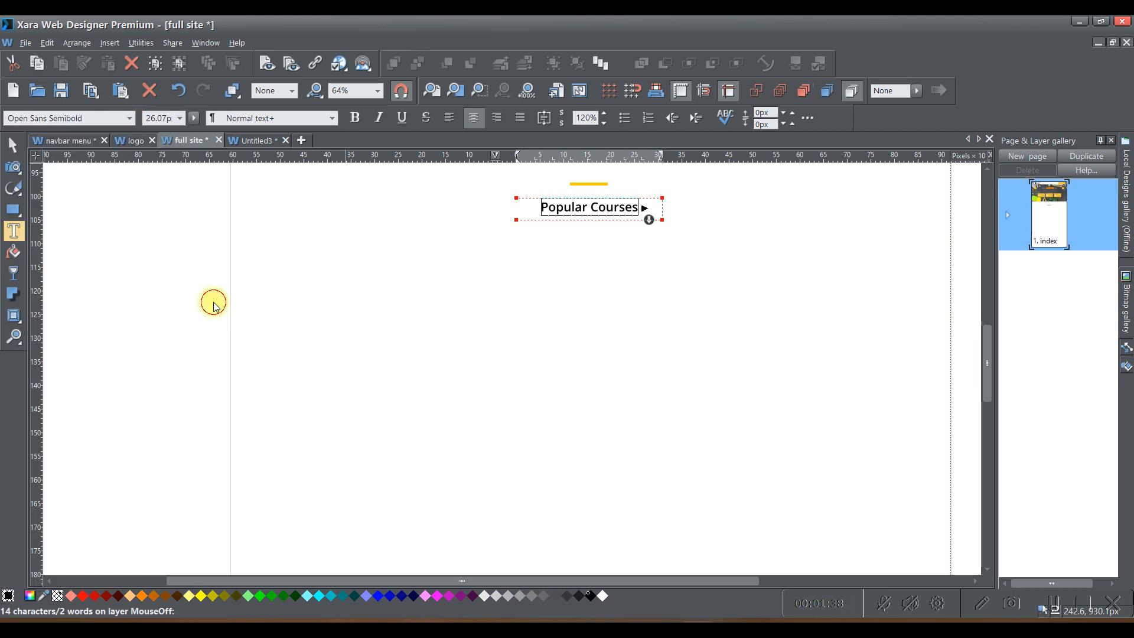
{"action": "left_click", "coordinate": [353, 119]}
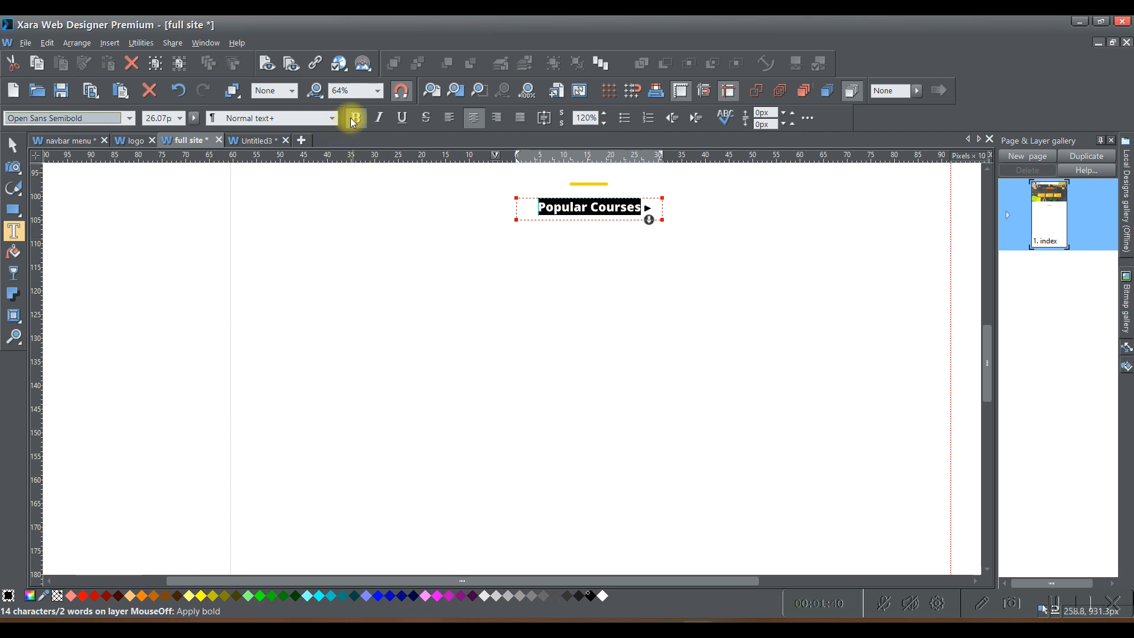
{"action": "left_click", "coordinate": [597, 211]}
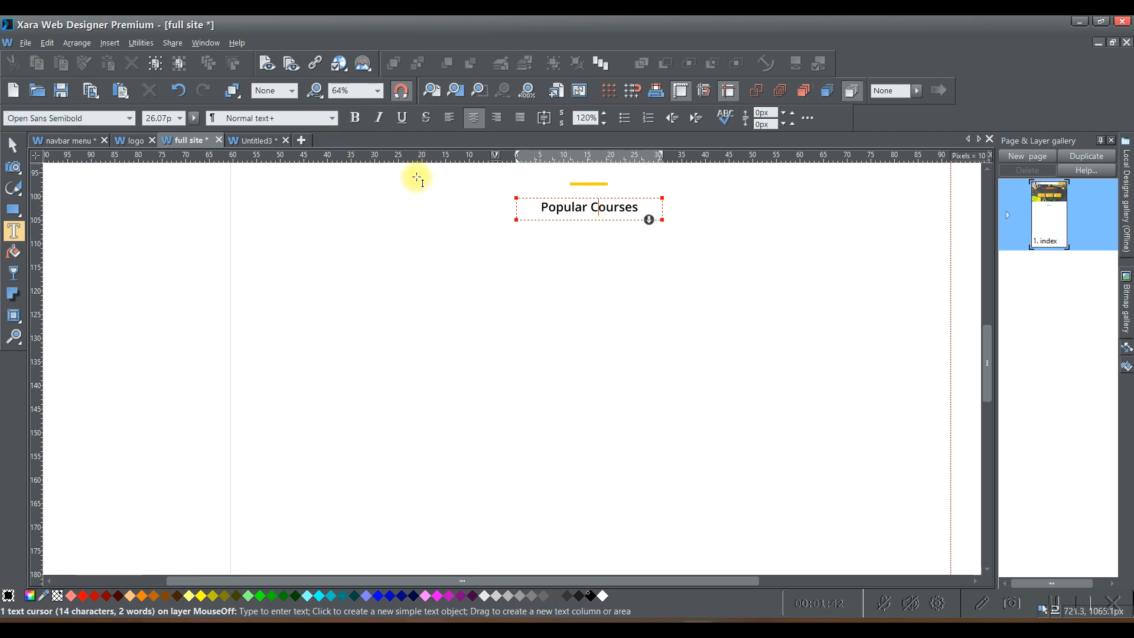
{"action": "left_click", "coordinate": [12, 147]}
{"action": "left_click", "coordinate": [482, 268]}
{"action": "scroll", "coordinate": [597, 310], "scroll_direction": "up", "scroll_amount": 1}
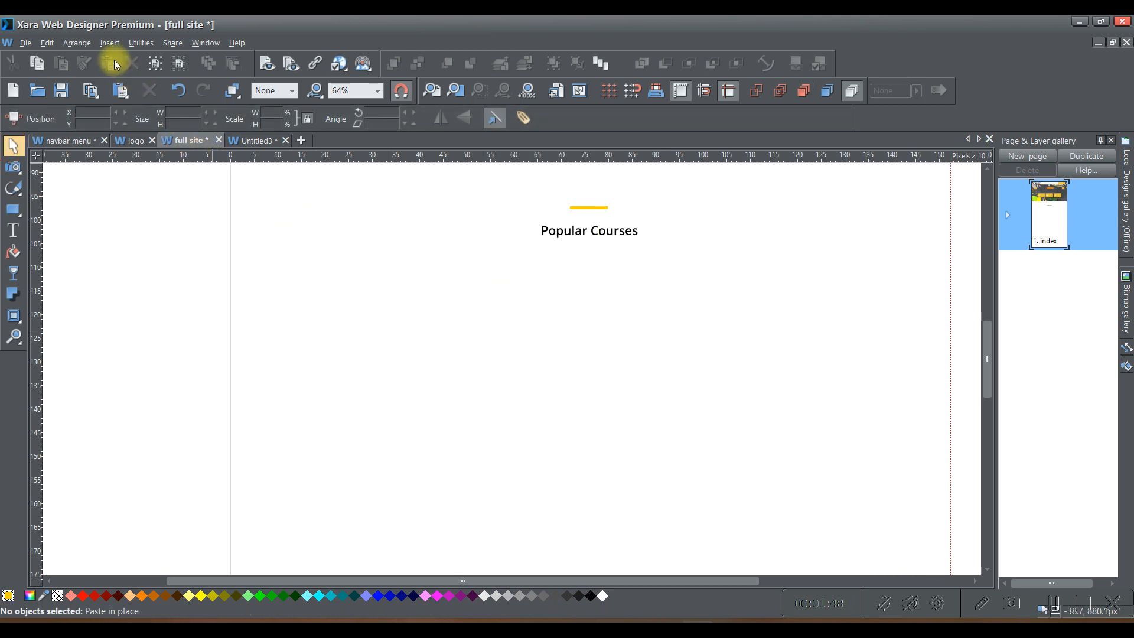
{"action": "left_click", "coordinate": [110, 42]}
{"action": "mouse_move", "coordinate": [124, 83]}
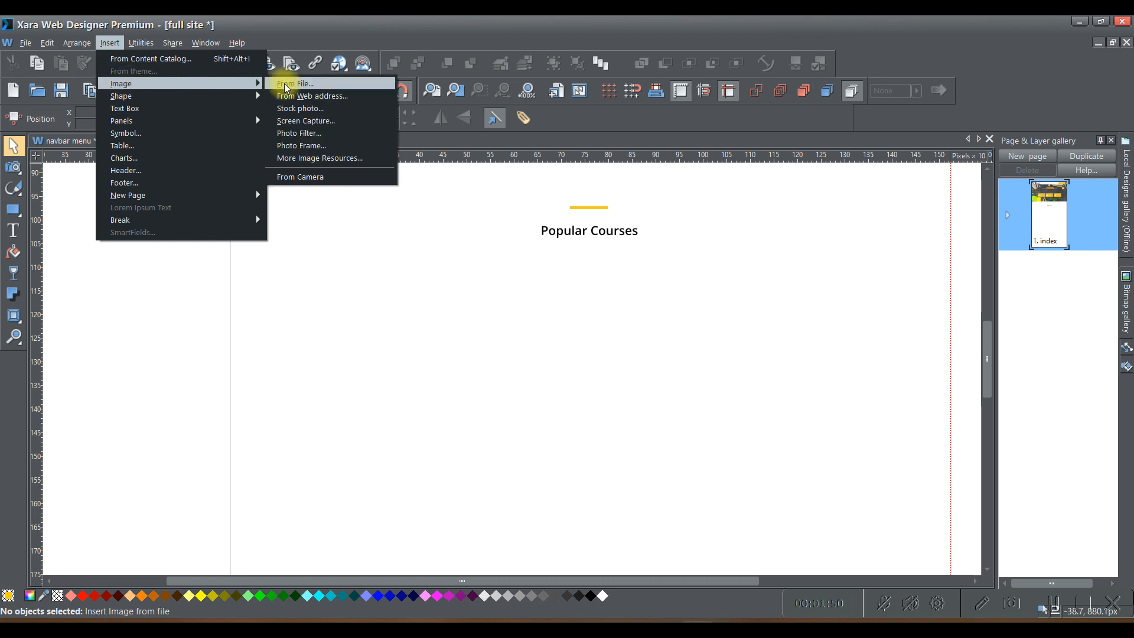
{"action": "left_click", "coordinate": [285, 85]}
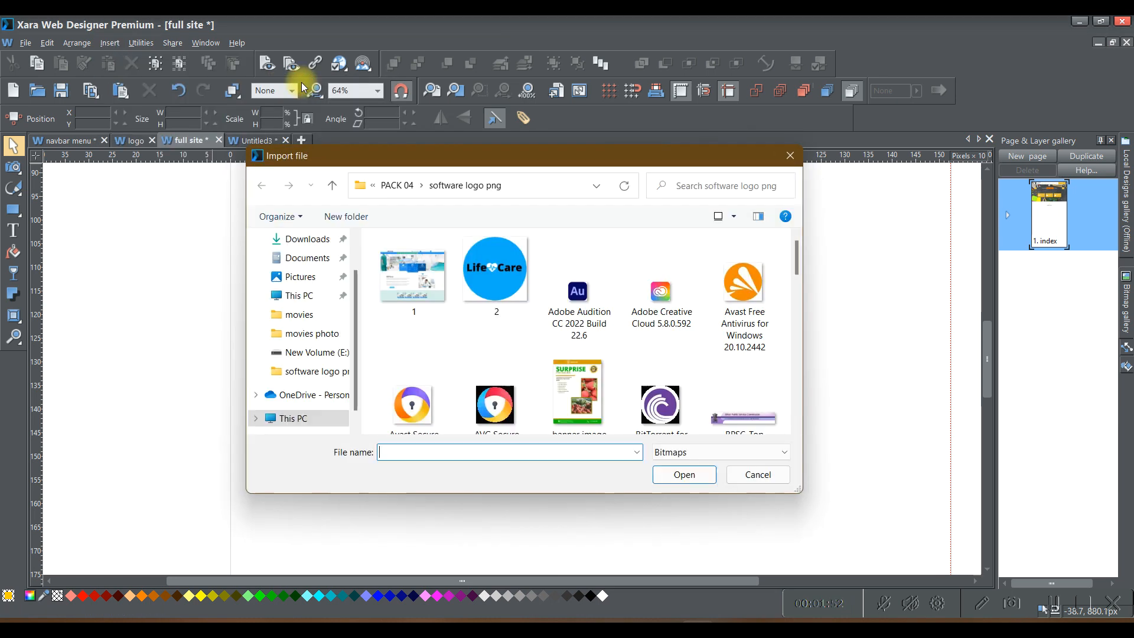
{"action": "left_click", "coordinate": [790, 155]}
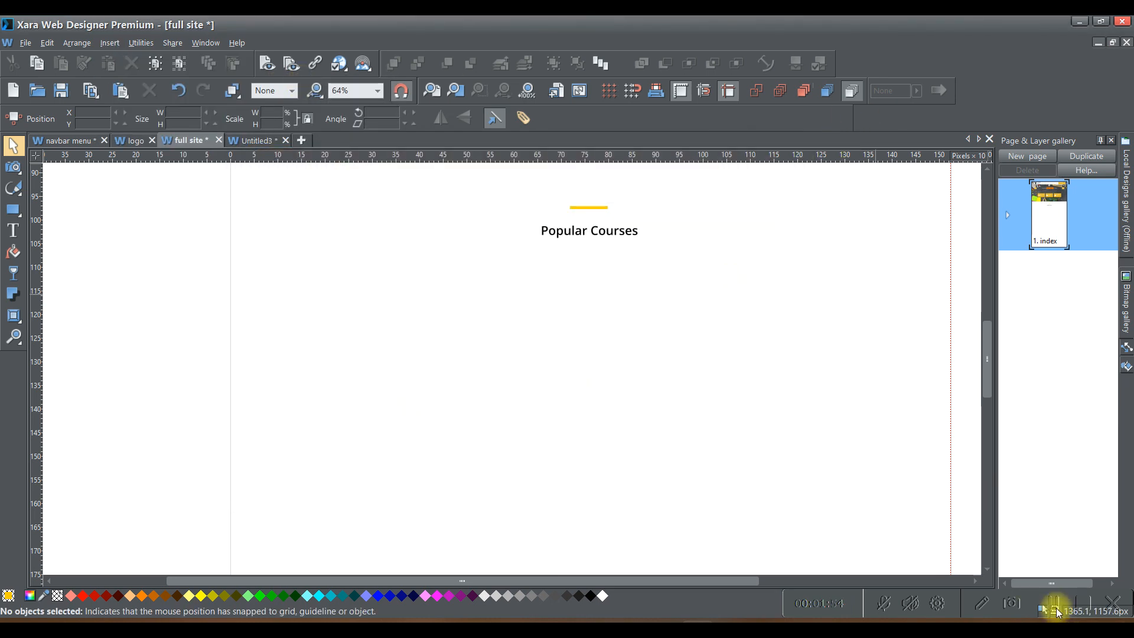
- Import the images course_1.jpg, course_2.jpg and course_3.jpg from the movies folder, declining the conversion to JPG
{"action": "left_click", "coordinate": [114, 51]}
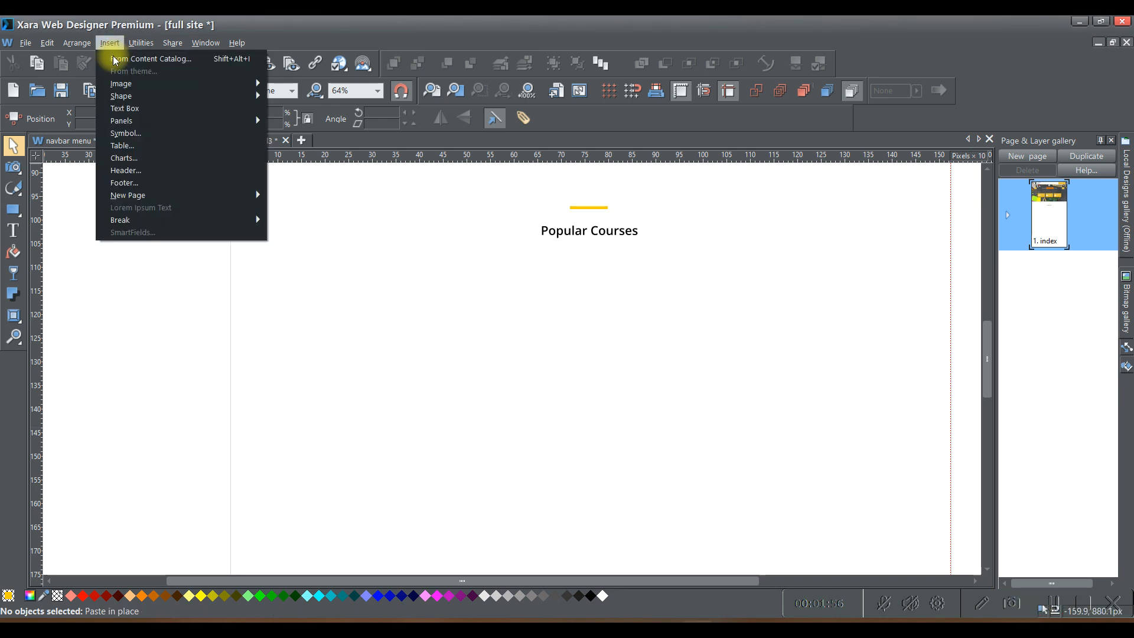
{"action": "mouse_move", "coordinate": [133, 86]}
{"action": "left_click", "coordinate": [281, 84]}
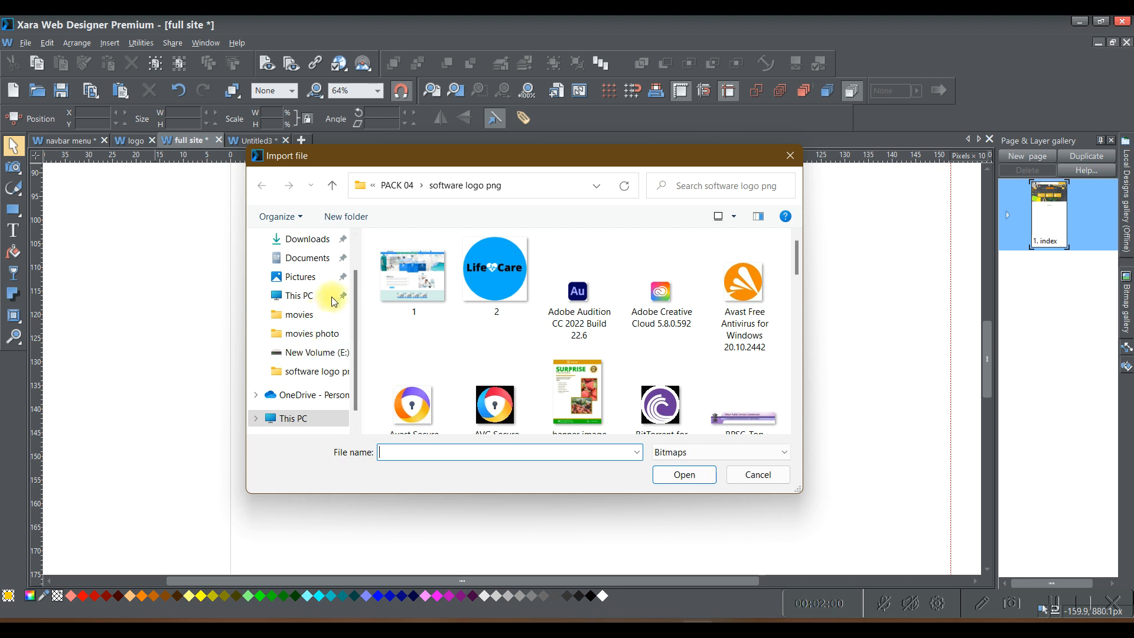
{"action": "scroll", "coordinate": [319, 304], "scroll_direction": "down", "scroll_amount": 1}
{"action": "left_click", "coordinate": [313, 296]}
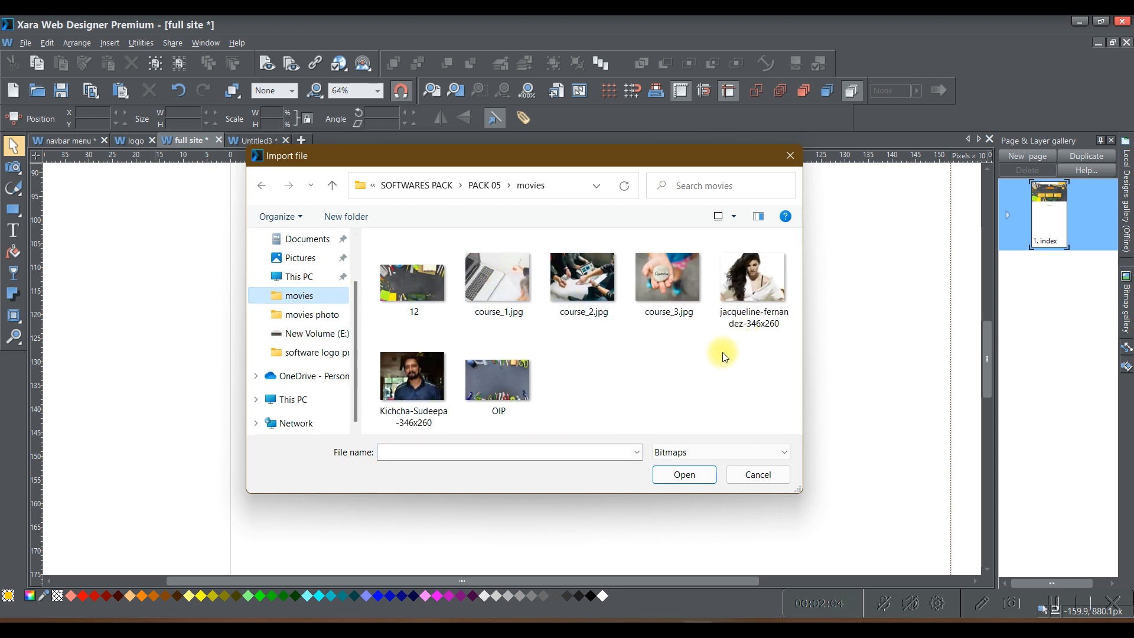
{"action": "left_click_drag", "start_coordinate": [707, 344], "coordinate": [502, 254]}
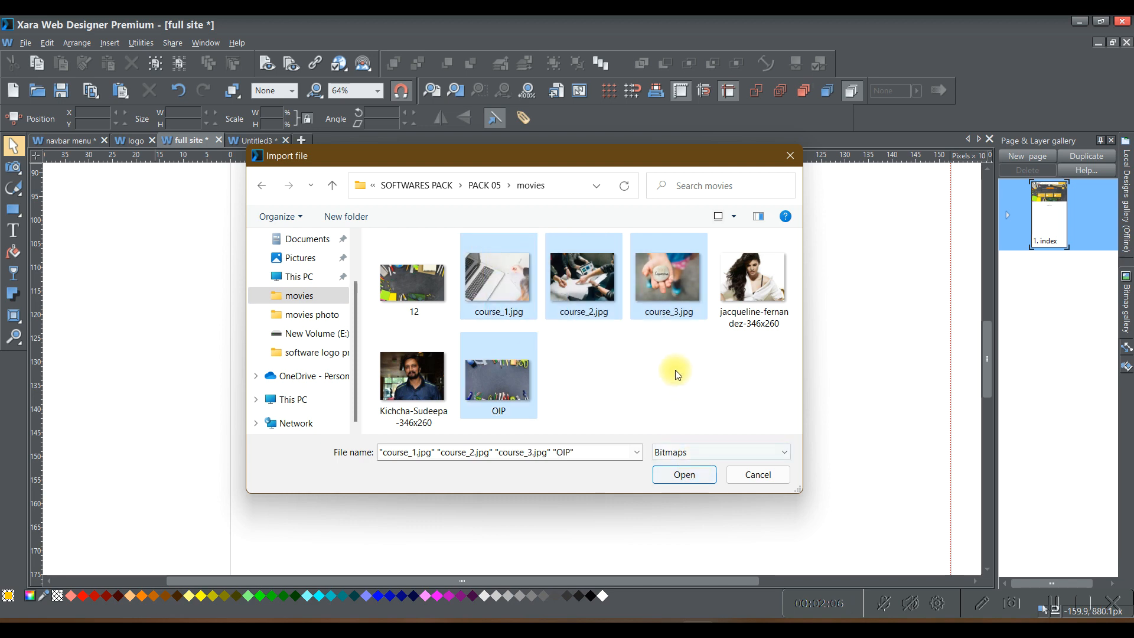
{"action": "left_click", "coordinate": [686, 352]}
{"action": "left_click_drag", "start_coordinate": [706, 331], "coordinate": [481, 243]}
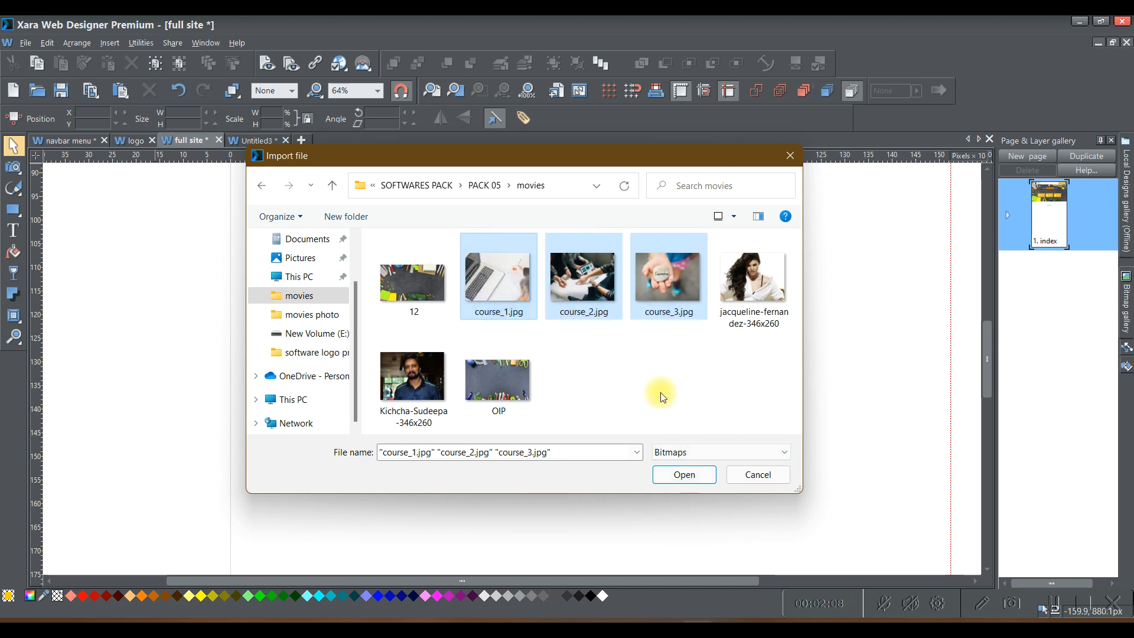
{"action": "left_click", "coordinate": [691, 480]}
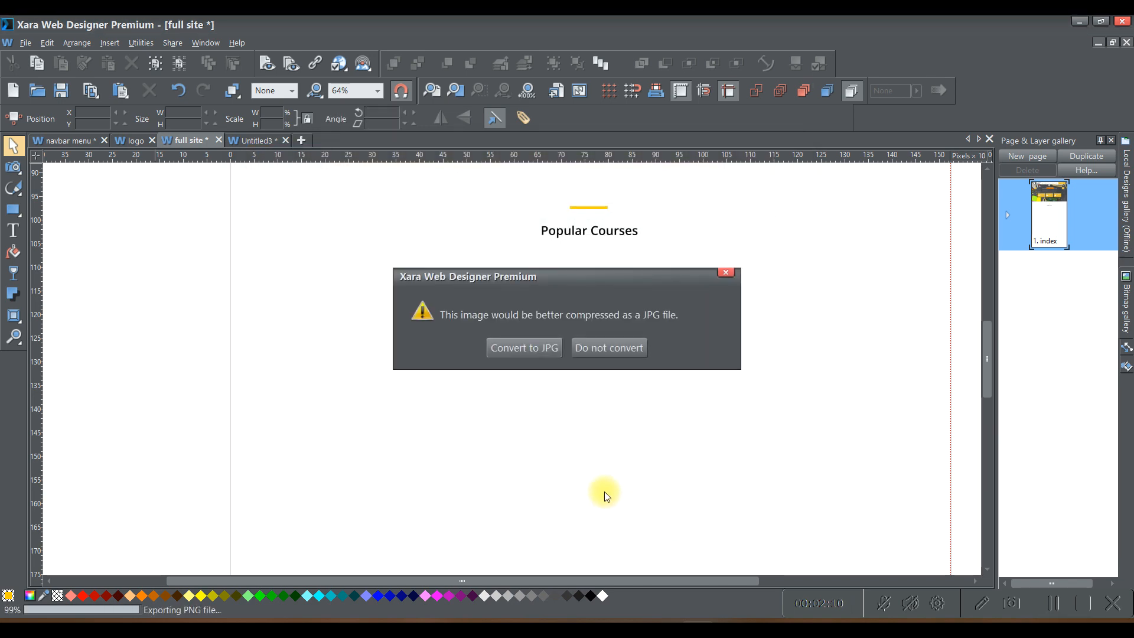
{"action": "left_click", "coordinate": [588, 347]}
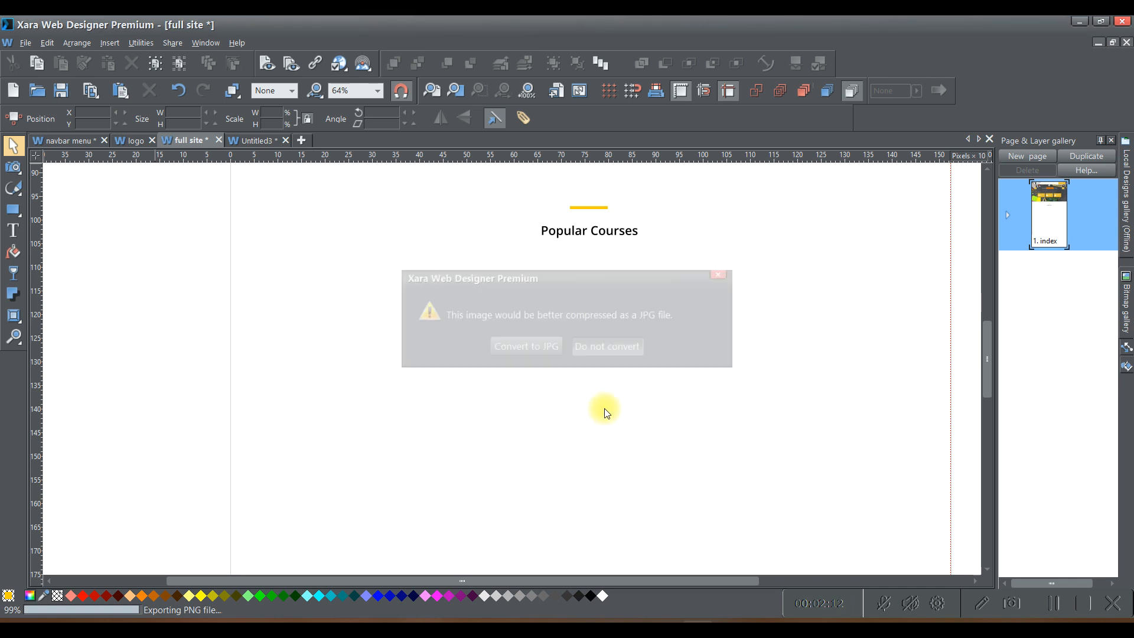
{"action": "left_click", "coordinate": [601, 353]}
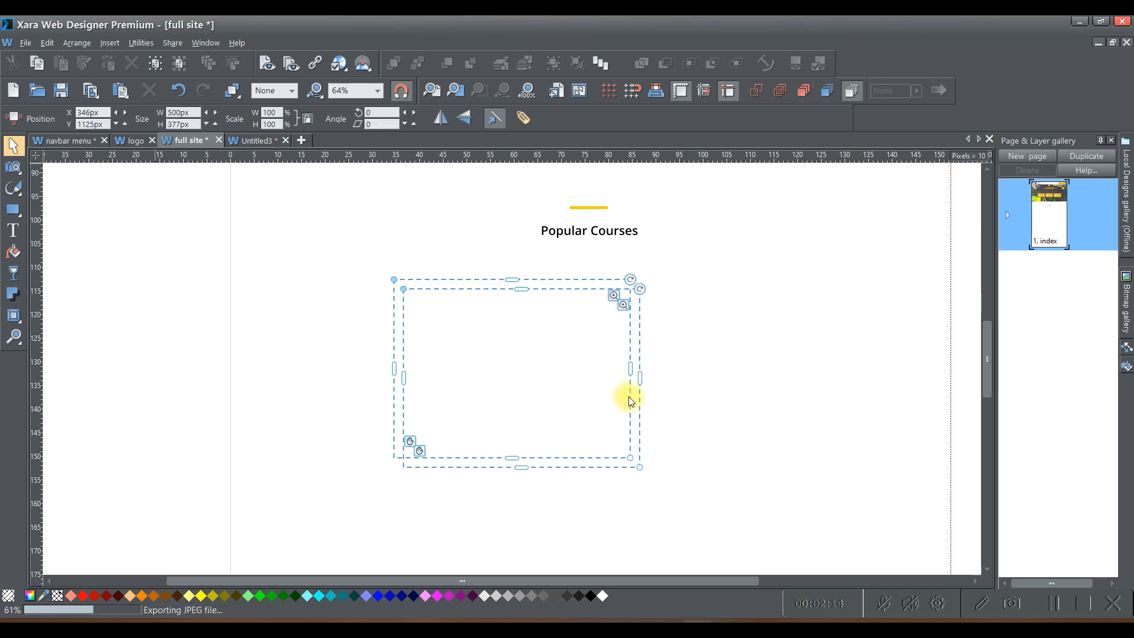
{"action": "left_click", "coordinate": [623, 348]}
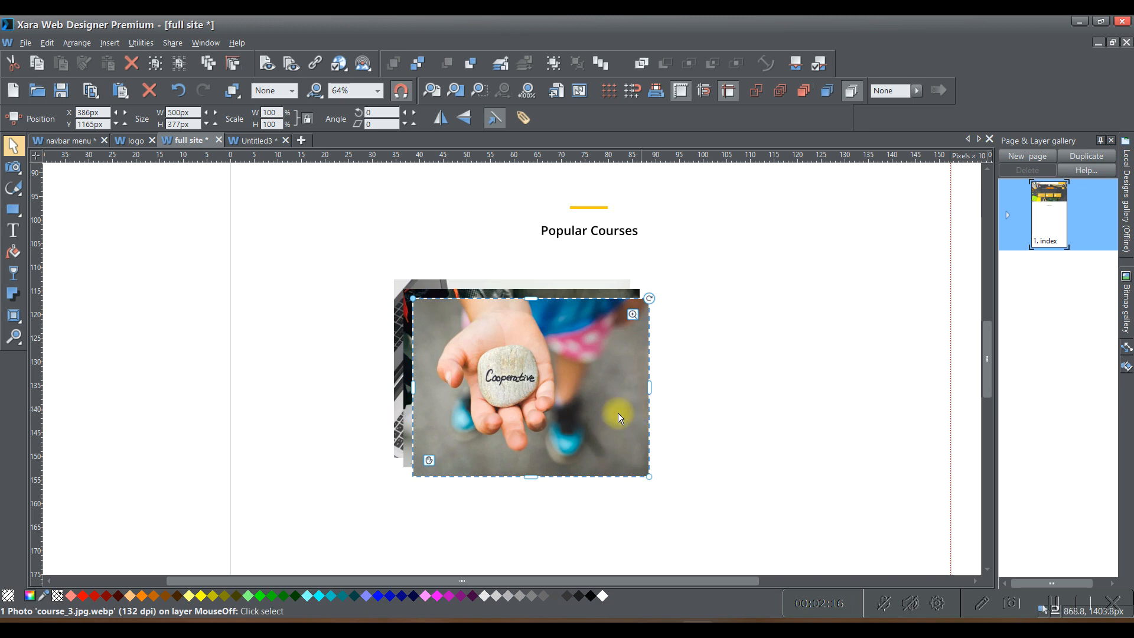
- Separate the stacked photos, placing the hand and meeting photos to the right of the laptop photo, which starts at about X 245 px
{"action": "left_click_drag", "start_coordinate": [525, 402], "coordinate": [790, 398]}
{"action": "left_click_drag", "start_coordinate": [537, 409], "coordinate": [814, 321]}
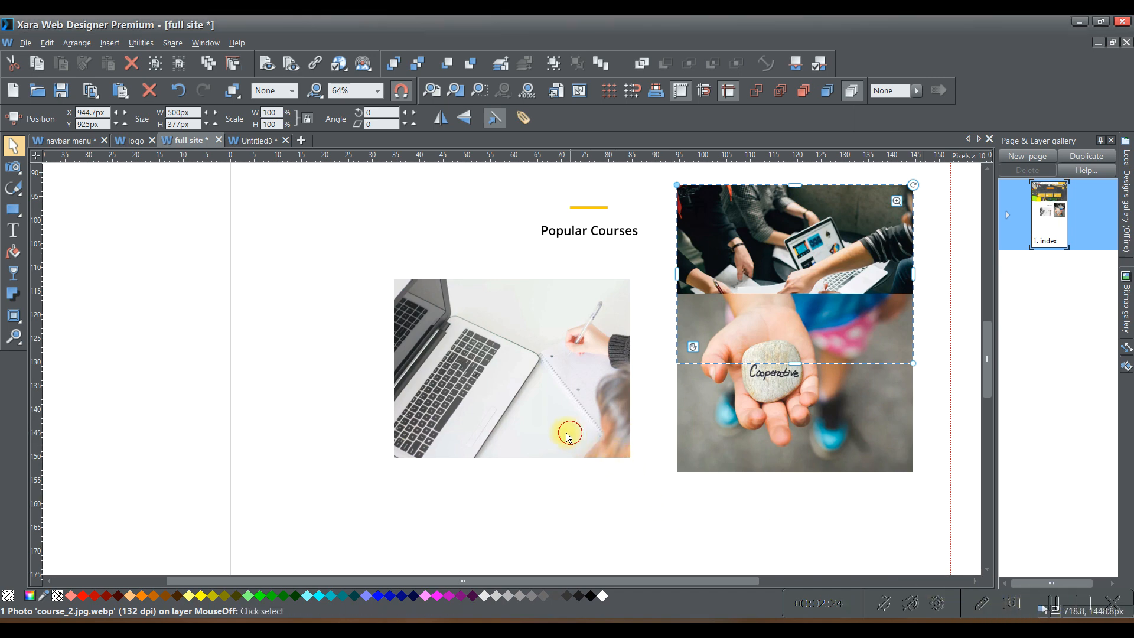
{"action": "left_click_drag", "start_coordinate": [569, 430], "coordinate": [522, 433]}
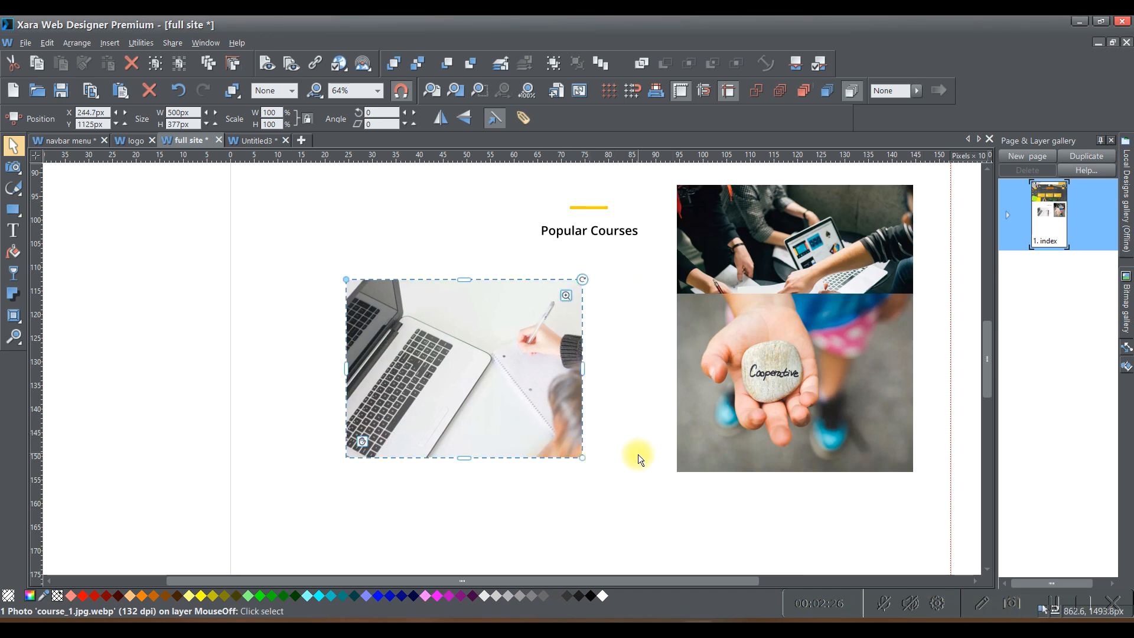
- Scale the laptop photo down to about 391 × 295 px and place horizontal guidelines along its top and bottom edges
{"action": "left_click_drag", "start_coordinate": [583, 459], "coordinate": [531, 419]}
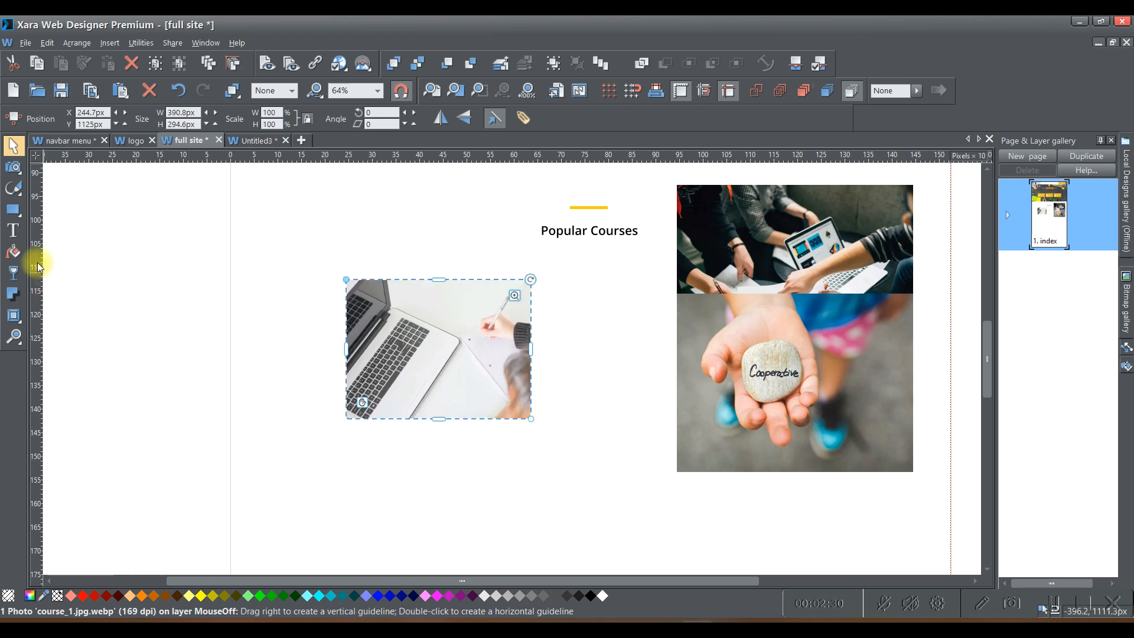
{"action": "left_click_drag", "start_coordinate": [39, 265], "coordinate": [82, 279]}
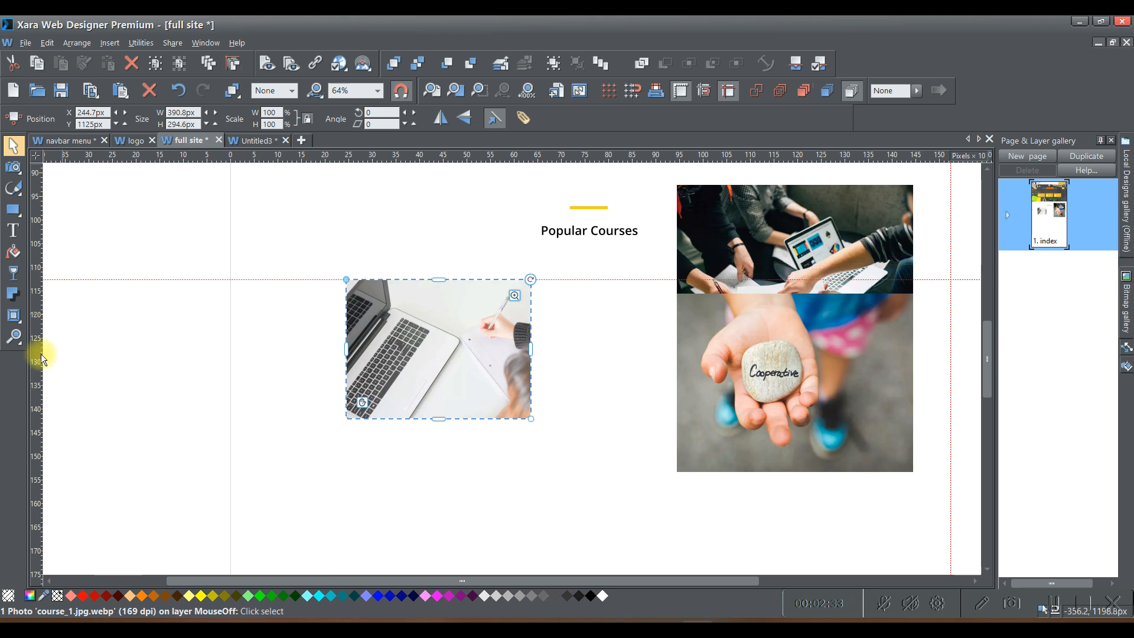
{"action": "double_click", "coordinate": [41, 416]}
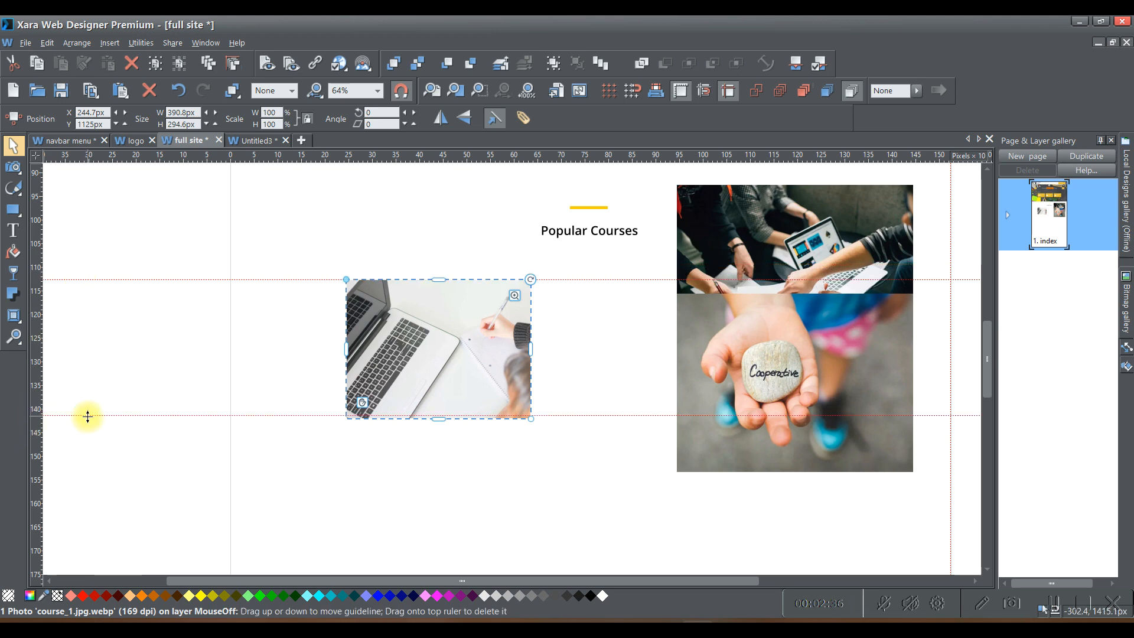
{"action": "left_click_drag", "start_coordinate": [86, 415], "coordinate": [88, 419]}
- Place the hand photo and the meeting photo in a row beside the laptop photo, scaling both to fit between the guidelines
{"action": "left_click_drag", "start_coordinate": [791, 335], "coordinate": [663, 349]}
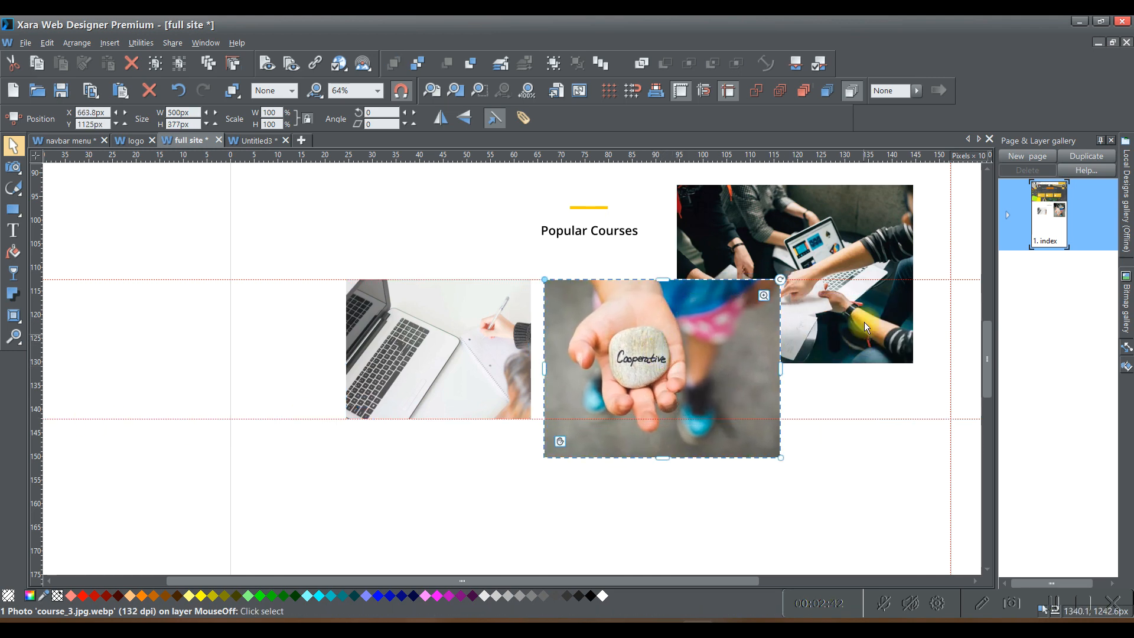
{"action": "left_click_drag", "start_coordinate": [780, 457], "coordinate": [729, 418]}
{"action": "left_click_drag", "start_coordinate": [821, 328], "coordinate": [894, 424]}
{"action": "left_click_drag", "start_coordinate": [606, 582], "coordinate": [703, 582]}
{"action": "left_click_drag", "start_coordinate": [828, 457], "coordinate": [743, 419]}
- Scale the three photos together to about 984 × 233 px overall and align the lower guideline with their bottom edge
{"action": "left_click_drag", "start_coordinate": [857, 476], "coordinate": [169, 253]}
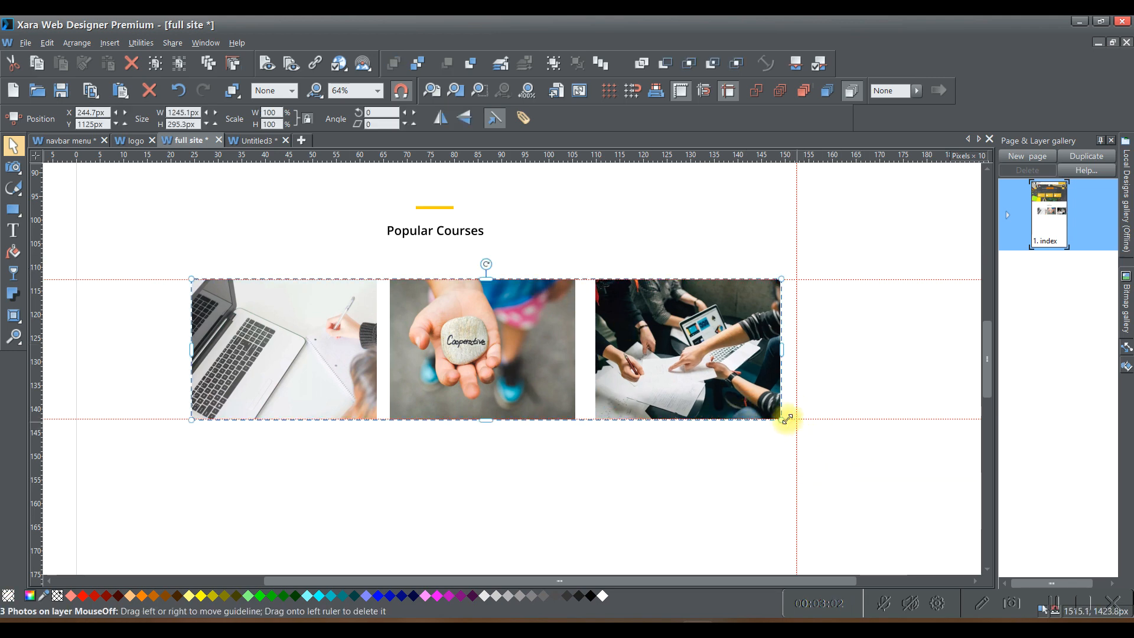
{"action": "left_click_drag", "start_coordinate": [780, 413], "coordinate": [663, 378]}
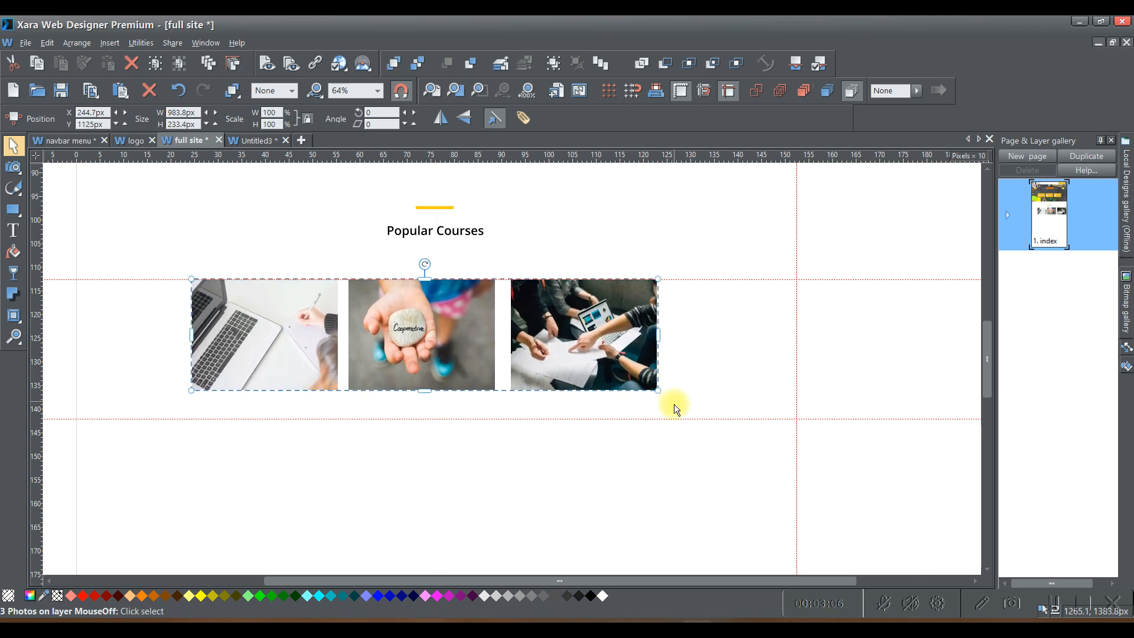
{"action": "left_click_drag", "start_coordinate": [664, 420], "coordinate": [660, 390]}
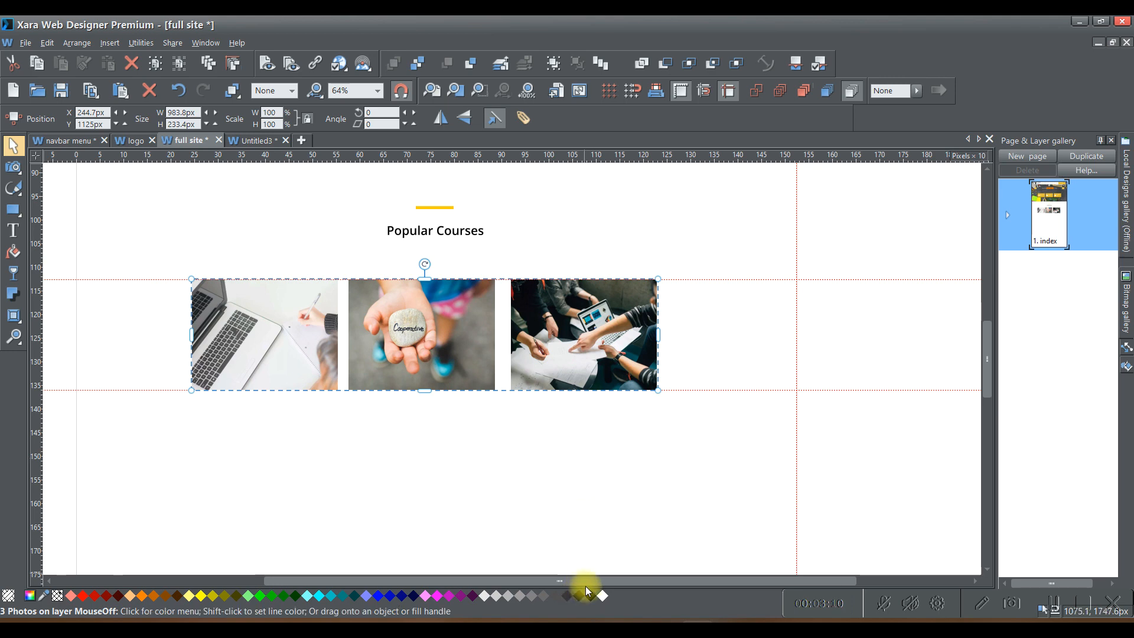
- Spread the photos apart along the row, with the laptop photo at about X 179 px and the meeting photo at about X 1021 px
{"action": "left_click_drag", "start_coordinate": [586, 582], "coordinate": [505, 576]}
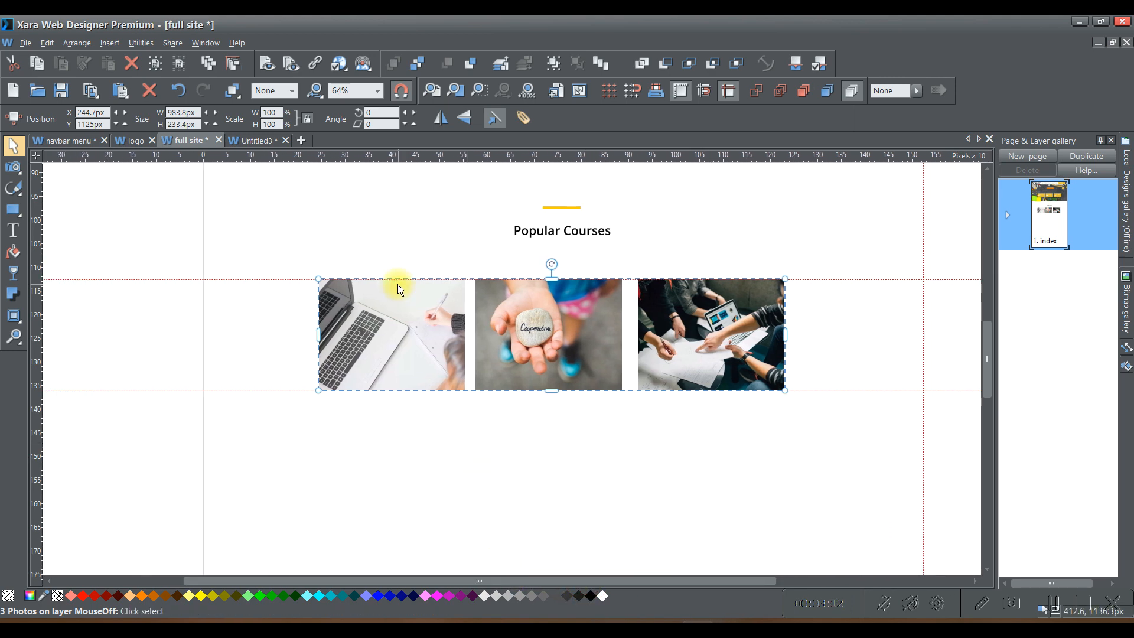
{"action": "left_click_drag", "start_coordinate": [682, 339], "coordinate": [795, 345]}
{"action": "left_click", "coordinate": [880, 350]}
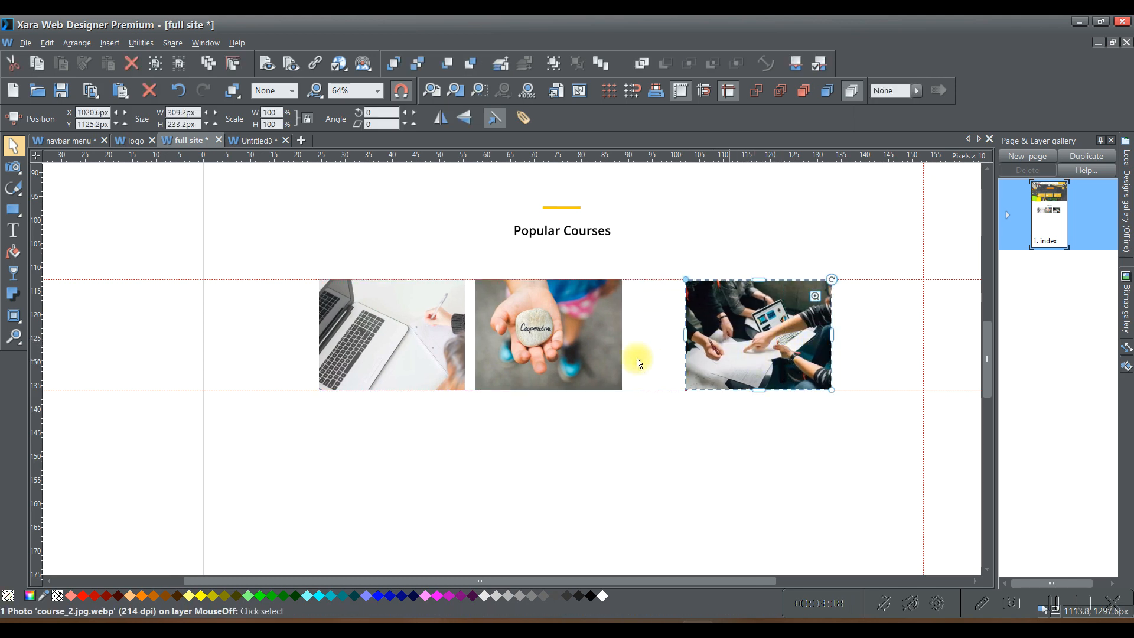
{"action": "left_click_drag", "start_coordinate": [427, 349], "coordinate": [393, 350]}
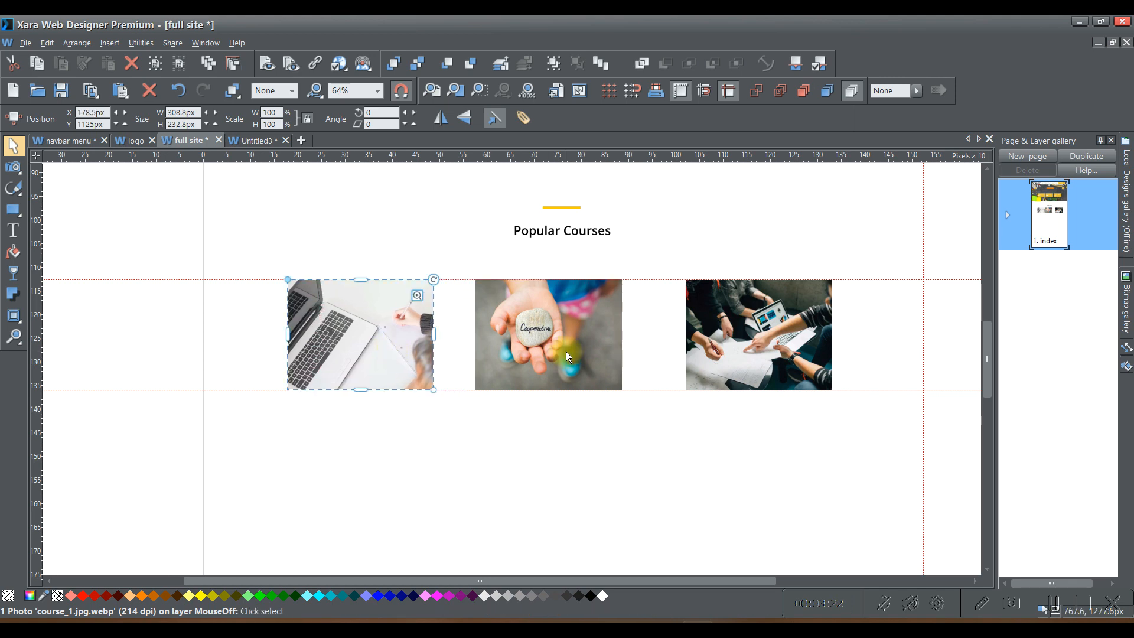
{"action": "left_click_drag", "start_coordinate": [561, 358], "coordinate": [568, 357]}
{"action": "left_click", "coordinate": [602, 455]}
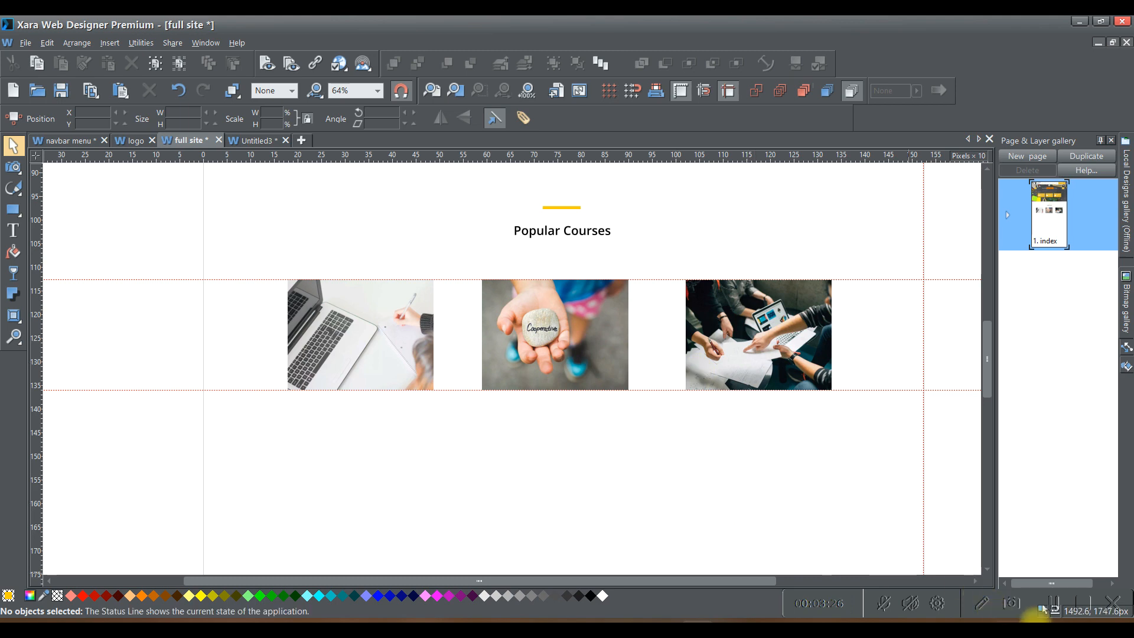
- Move the row of three photos together to X 262 px so it is centred under the heading, and save the document
{"action": "left_click", "coordinate": [1053, 603]}
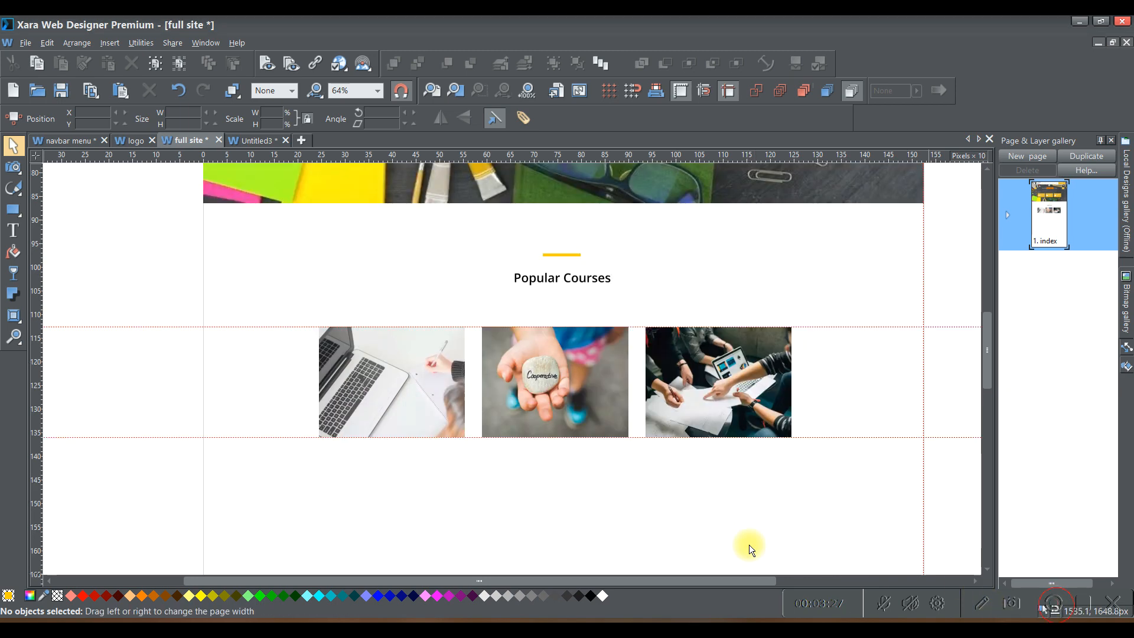
{"action": "left_click", "coordinate": [676, 510]}
{"action": "scroll", "coordinate": [675, 511], "scroll_direction": "down", "scroll_amount": 1}
{"action": "scroll", "coordinate": [675, 511], "scroll_direction": "down", "scroll_amount": 2}
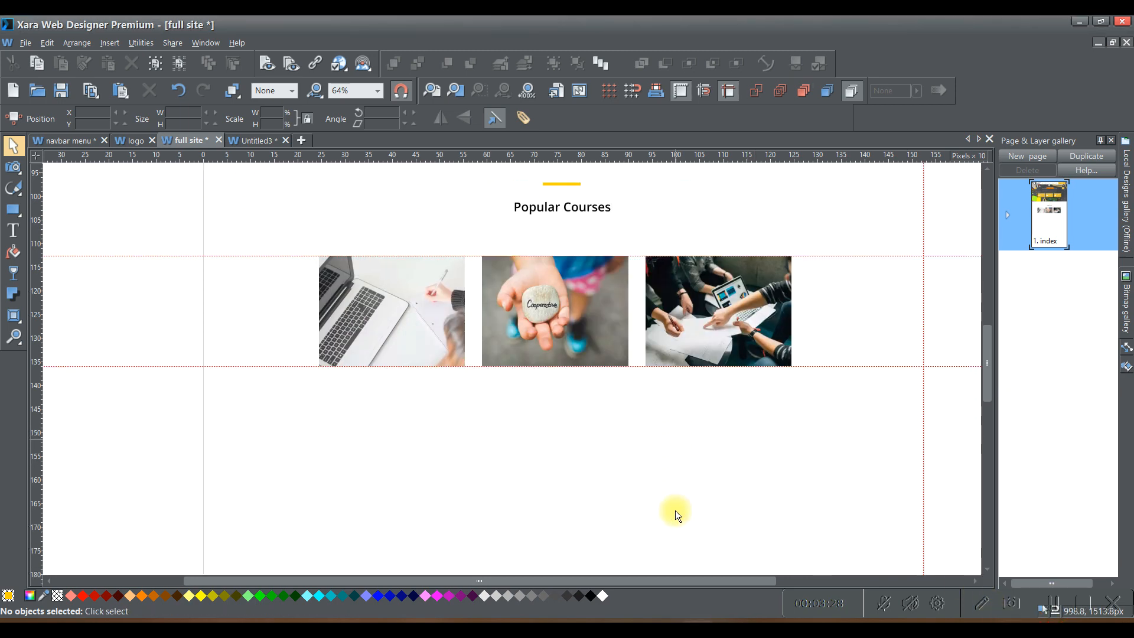
{"action": "scroll", "coordinate": [675, 510], "scroll_direction": "up", "scroll_amount": 1}
{"action": "left_click_drag", "start_coordinate": [805, 453], "coordinate": [756, 349]}
{"action": "left_click_drag", "start_coordinate": [404, 235], "coordinate": [321, 236]}
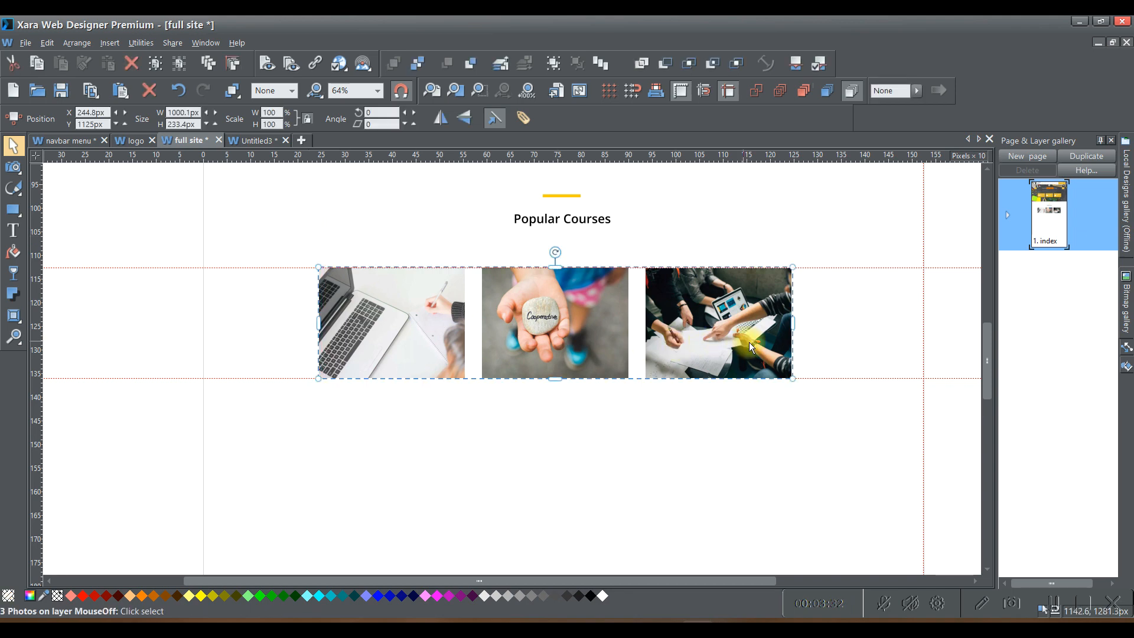
{"action": "left_click_drag", "start_coordinate": [738, 342], "coordinate": [748, 344]}
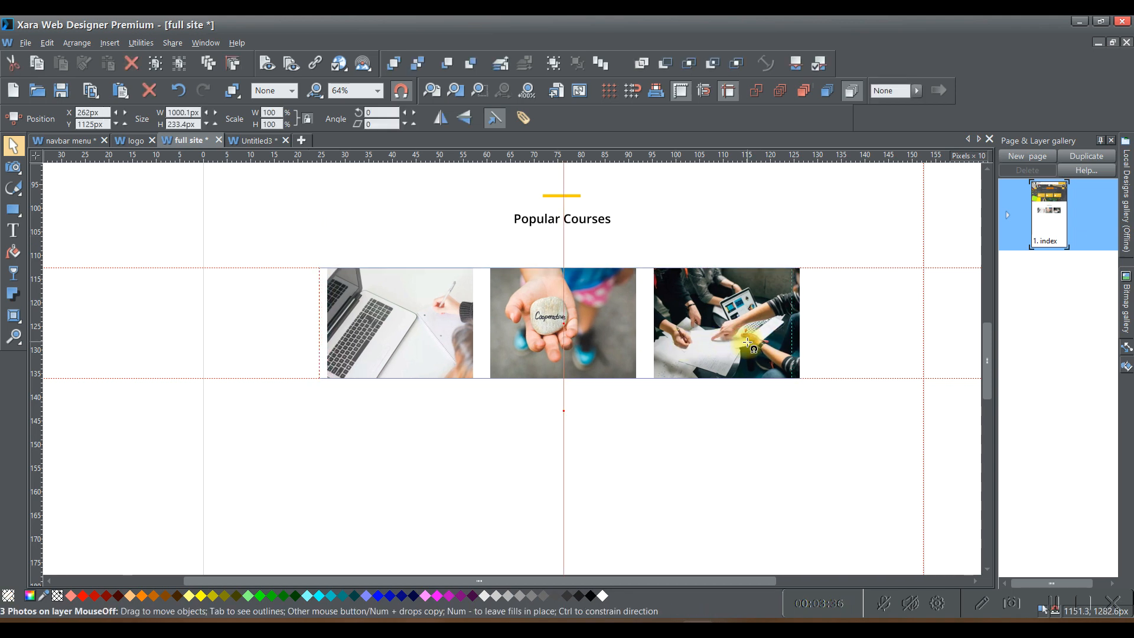
{"action": "left_click", "coordinate": [702, 455]}
{"action": "left_click", "coordinate": [61, 90]}
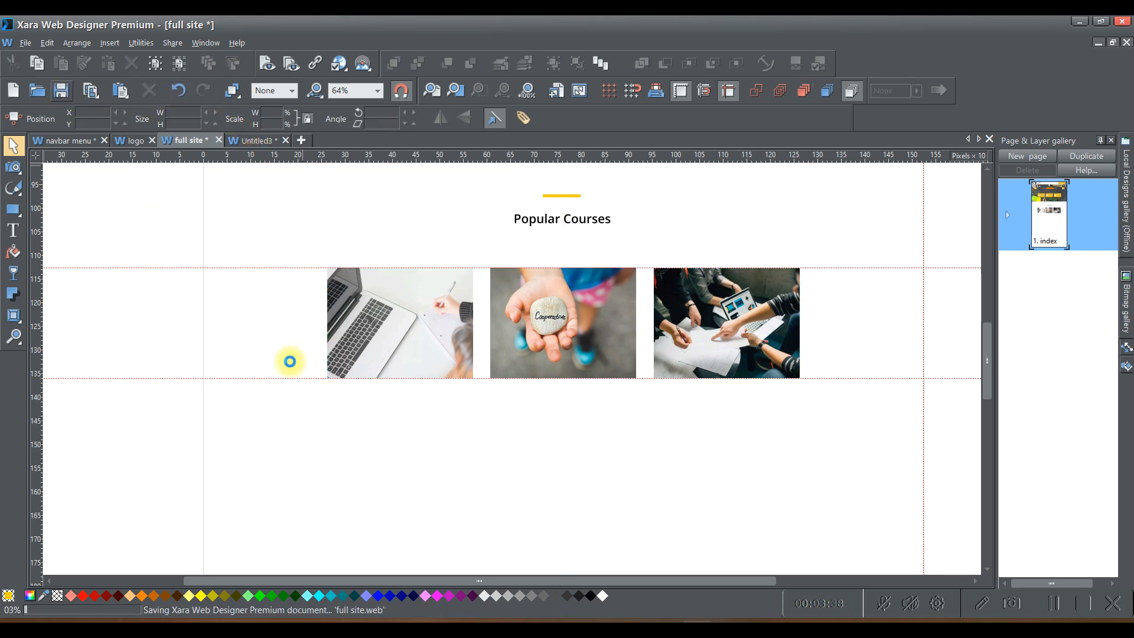
- Draw a rectangle about 309 × 474 px from the laptop photo's top corner, covering the photo and extending below it
{"action": "scroll", "coordinate": [577, 331], "scroll_direction": "up", "scroll_amount": 4}
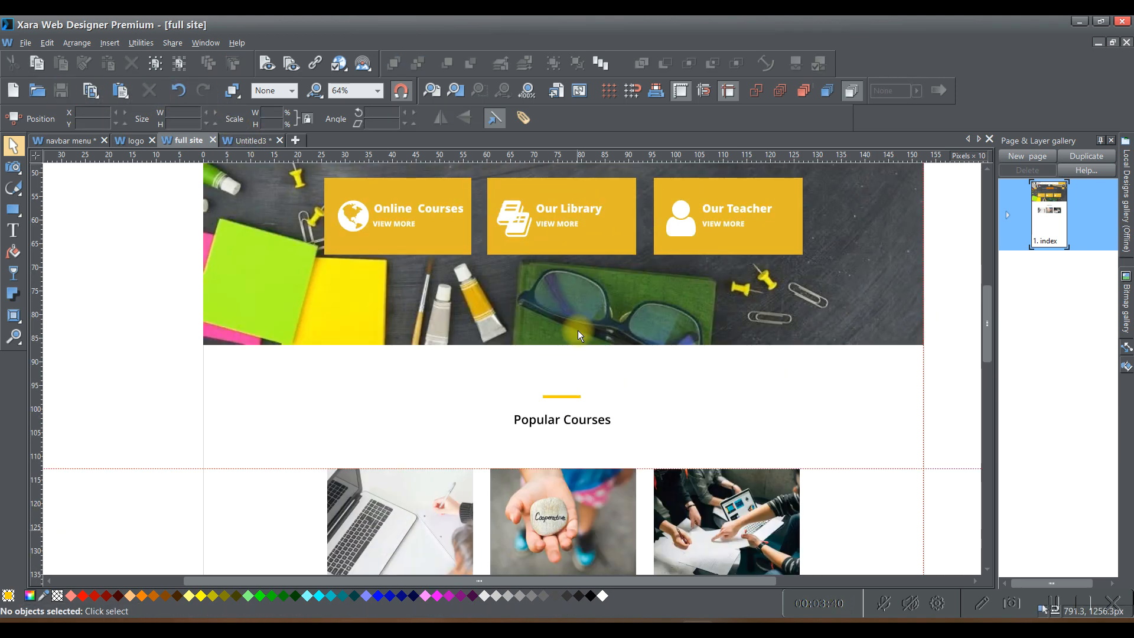
{"action": "scroll", "coordinate": [577, 331], "scroll_direction": "down", "scroll_amount": 2}
{"action": "scroll", "coordinate": [578, 331], "scroll_direction": "down", "scroll_amount": 2}
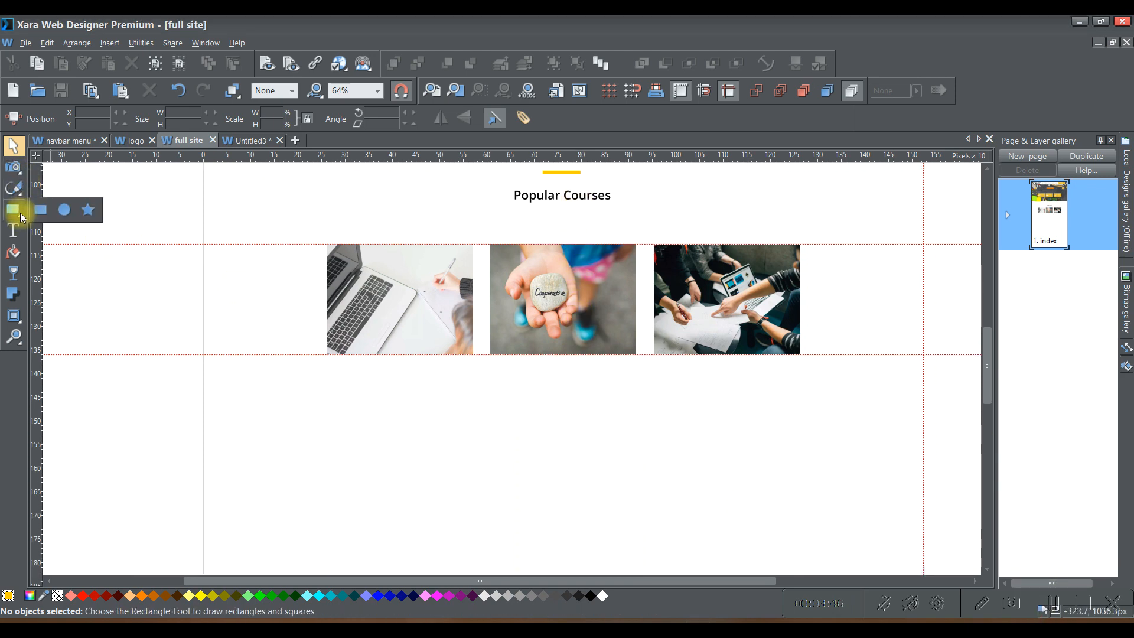
{"action": "left_click", "coordinate": [40, 208]}
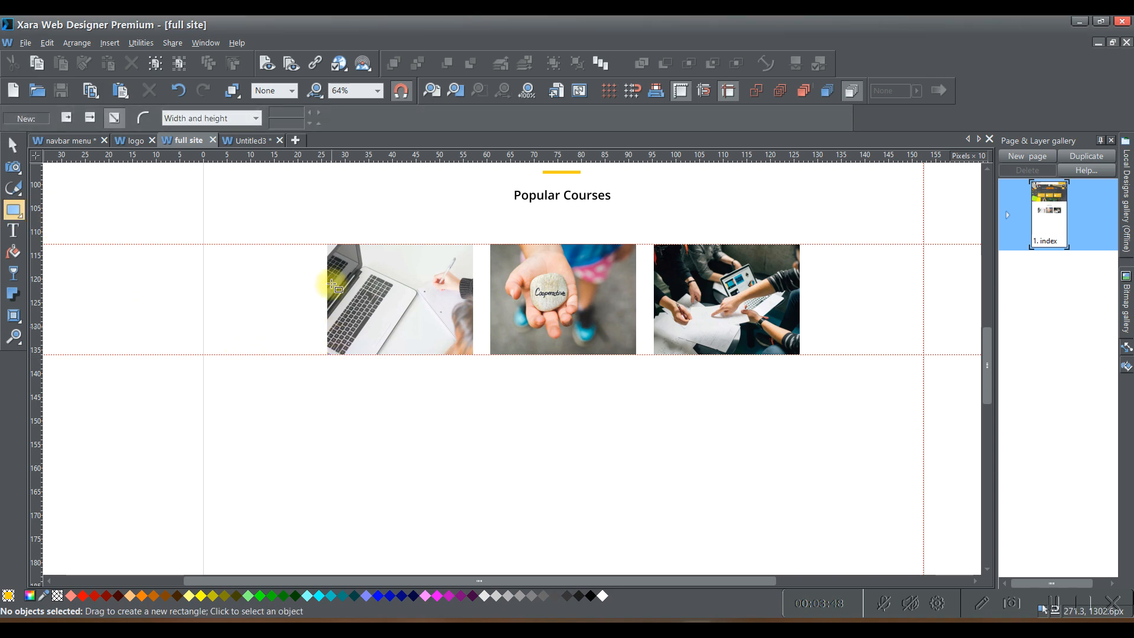
{"action": "mouse_move", "coordinate": [325, 241]}
{"action": "left_mouse_down"}
{"action": "mouse_move", "coordinate": [375, 399]}
{"action": "mouse_move", "coordinate": [474, 469]}
{"action": "left_mouse_up"}
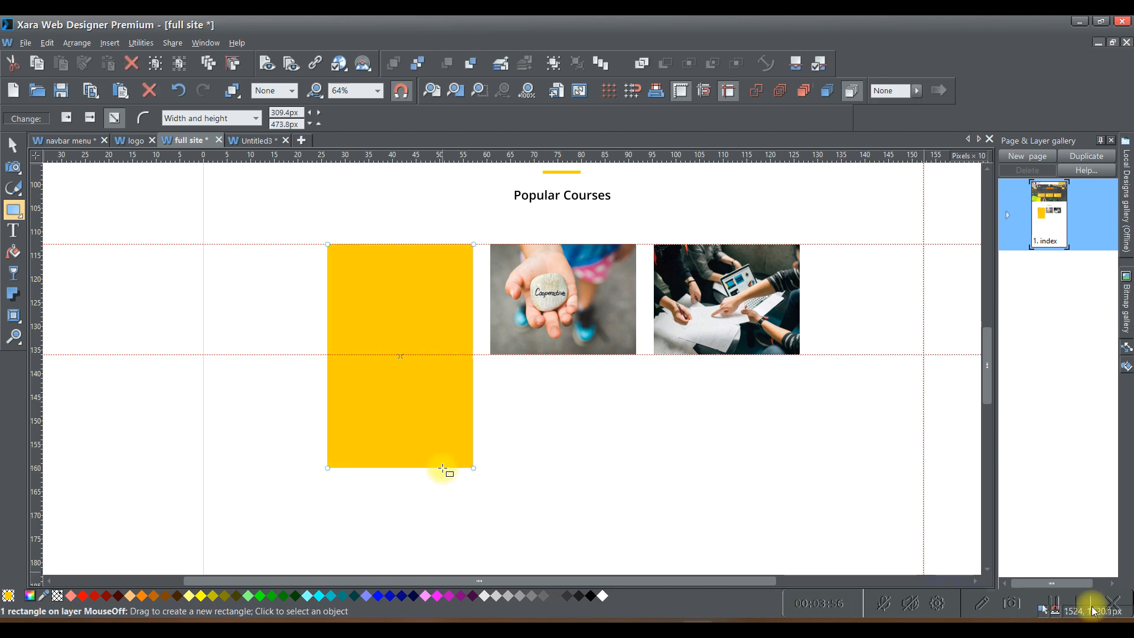
- Reorder the new rectangle in the MouseOff layer so it lies directly beneath the course_1 laptop photo
{"action": "left_click", "coordinate": [1057, 607]}
{"action": "left_click_drag", "start_coordinate": [917, 298], "coordinate": [917, 319]}
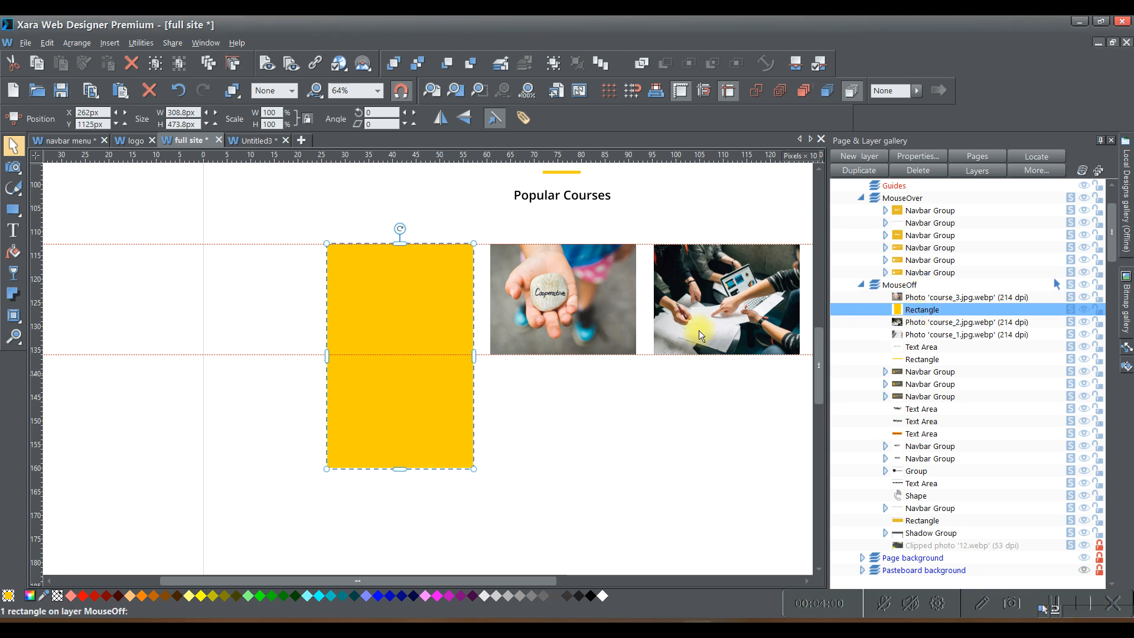
{"action": "left_click_drag", "start_coordinate": [914, 319], "coordinate": [911, 340]}
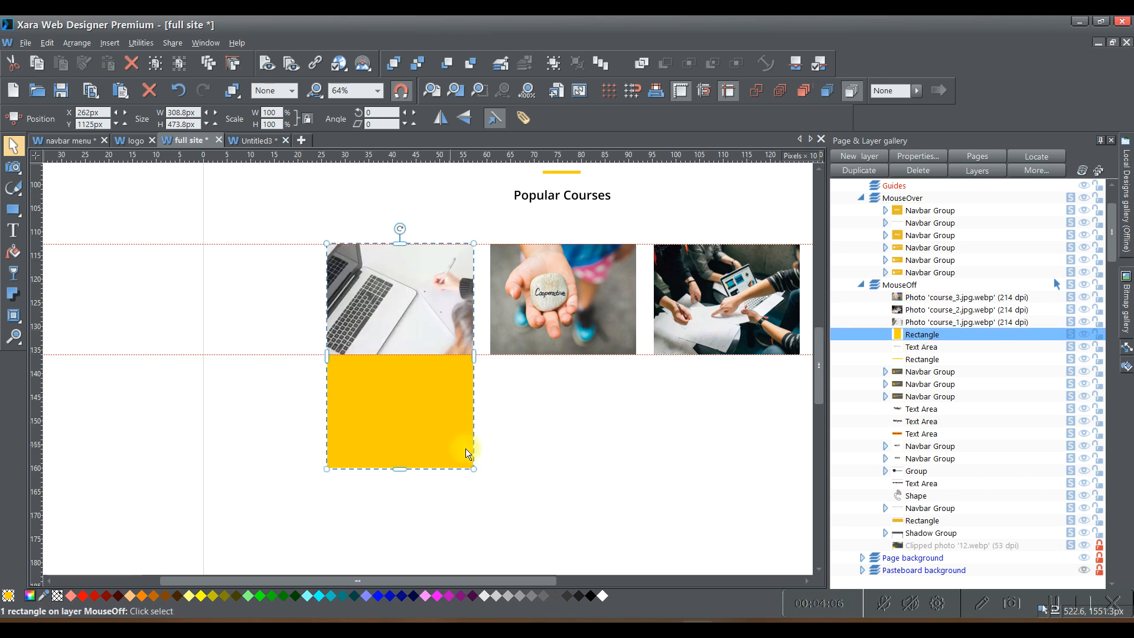
- Fill the rectangle behind the laptop photo with light grey
{"action": "key", "text": "Escape"}
{"action": "left_click", "coordinate": [437, 434]}
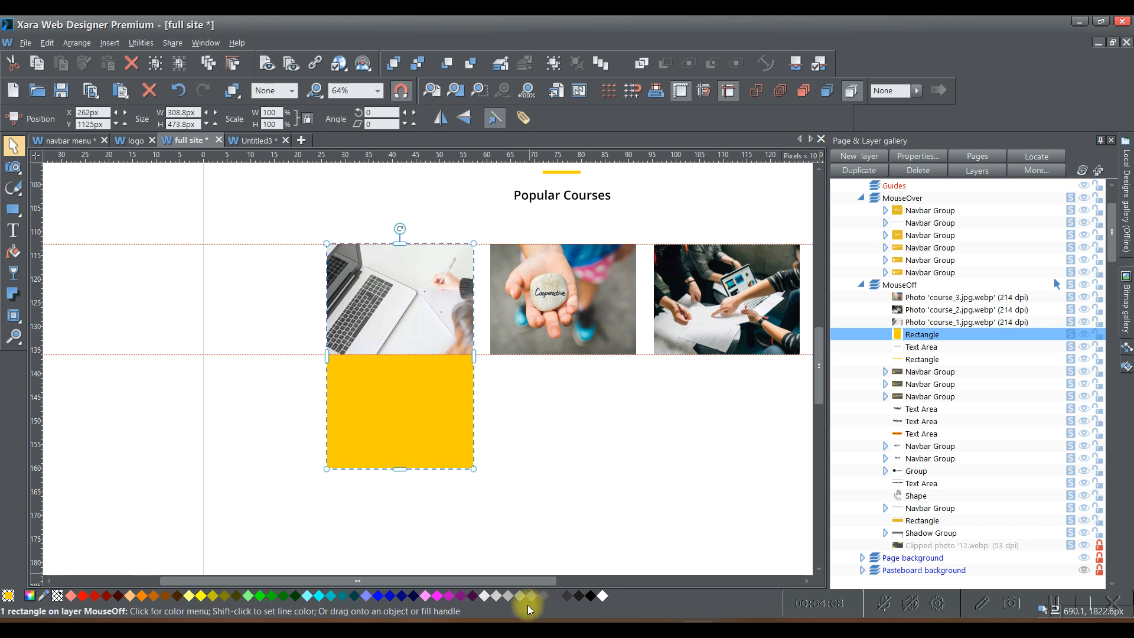
{"action": "left_click", "coordinate": [483, 595]}
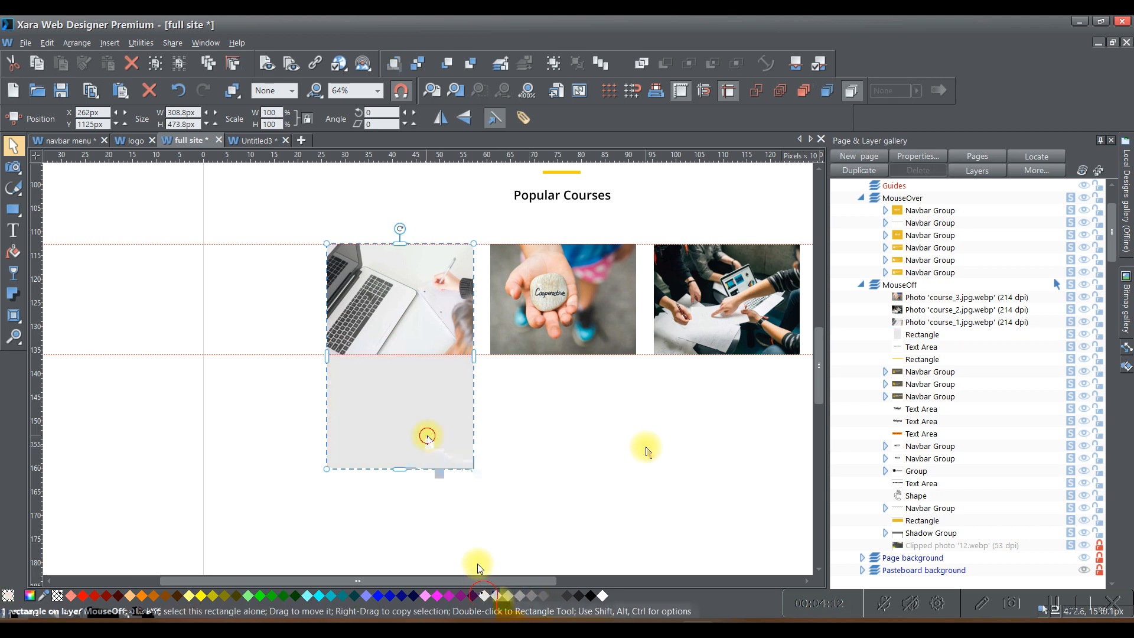
- Adjust the fill of the rectangle behind the laptop photo to a very pale grey and deselect it
{"action": "left_click", "coordinate": [28, 597]}
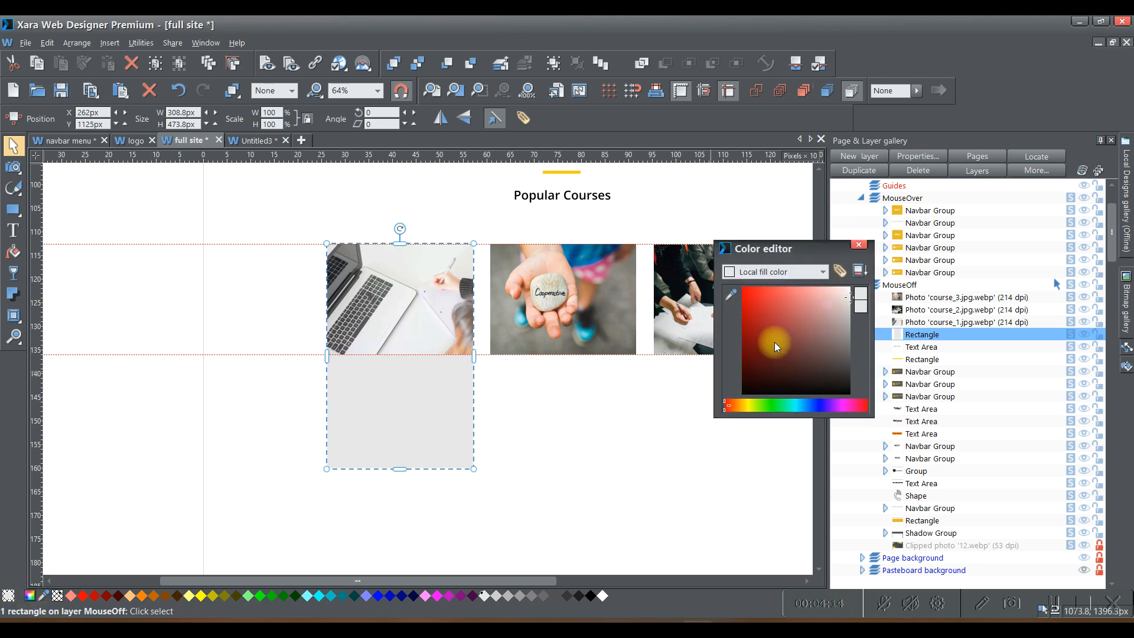
{"action": "mouse_move", "coordinate": [838, 303]}
{"action": "left_mouse_down"}
{"action": "mouse_move", "coordinate": [848, 292]}
{"action": "mouse_move", "coordinate": [849, 304]}
{"action": "left_mouse_up"}
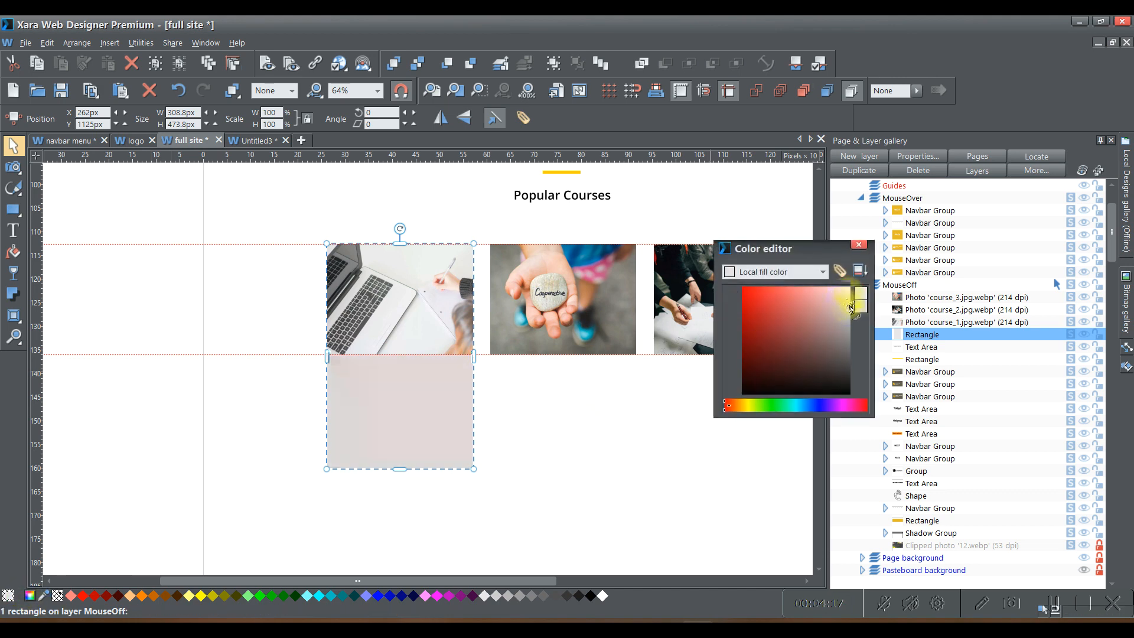
{"action": "left_click_drag", "start_coordinate": [851, 307], "coordinate": [863, 302]}
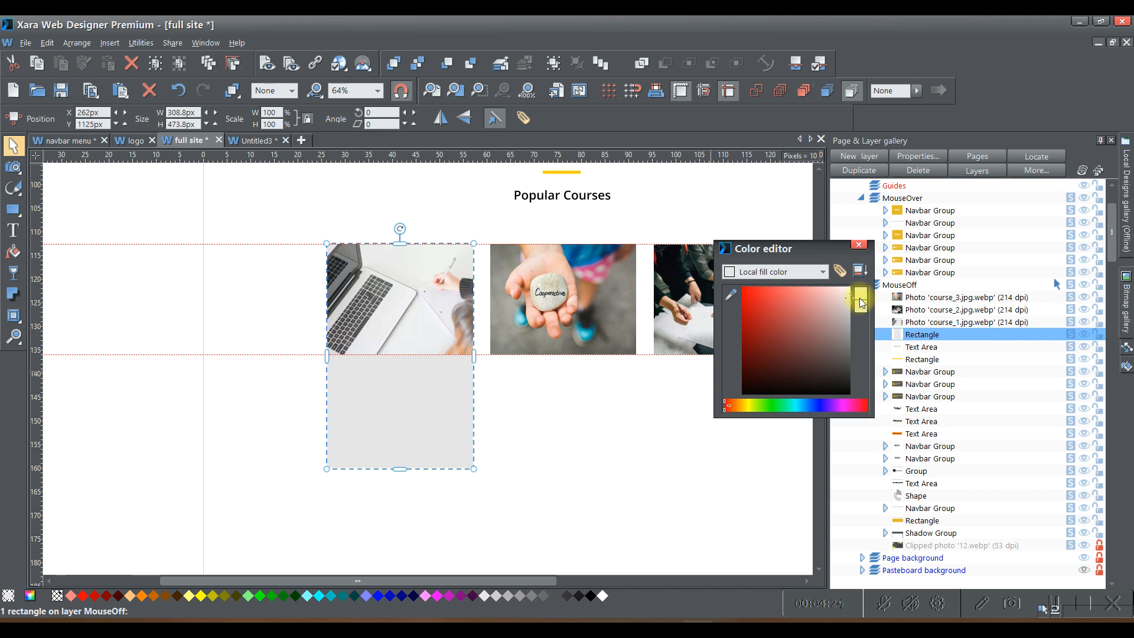
{"action": "left_click_drag", "start_coordinate": [861, 303], "coordinate": [861, 297]}
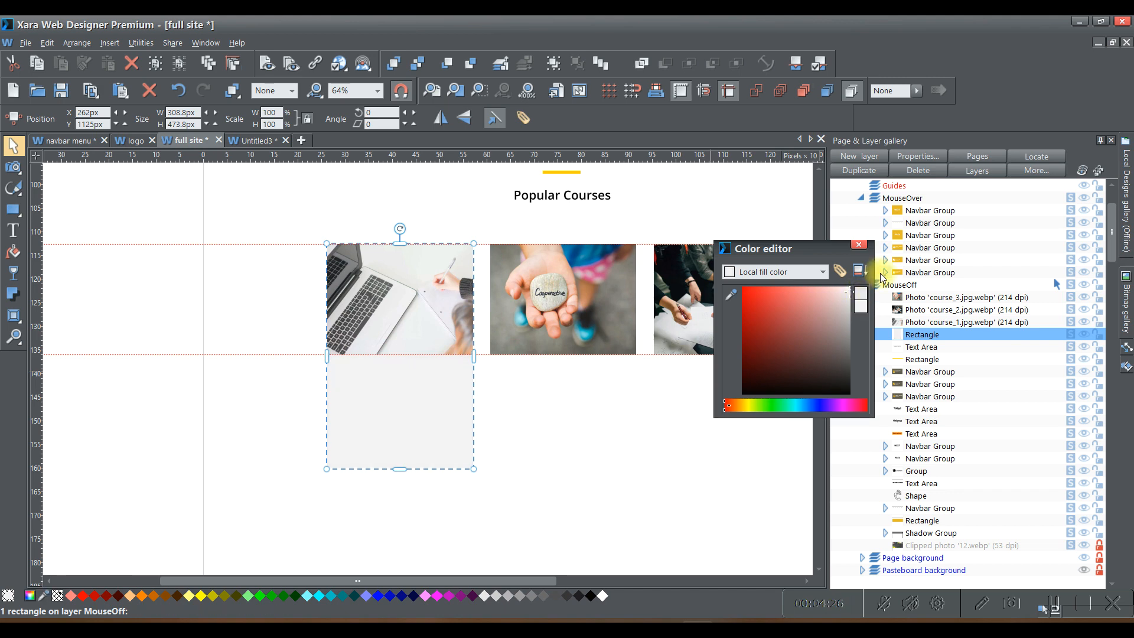
{"action": "left_click", "coordinate": [859, 245]}
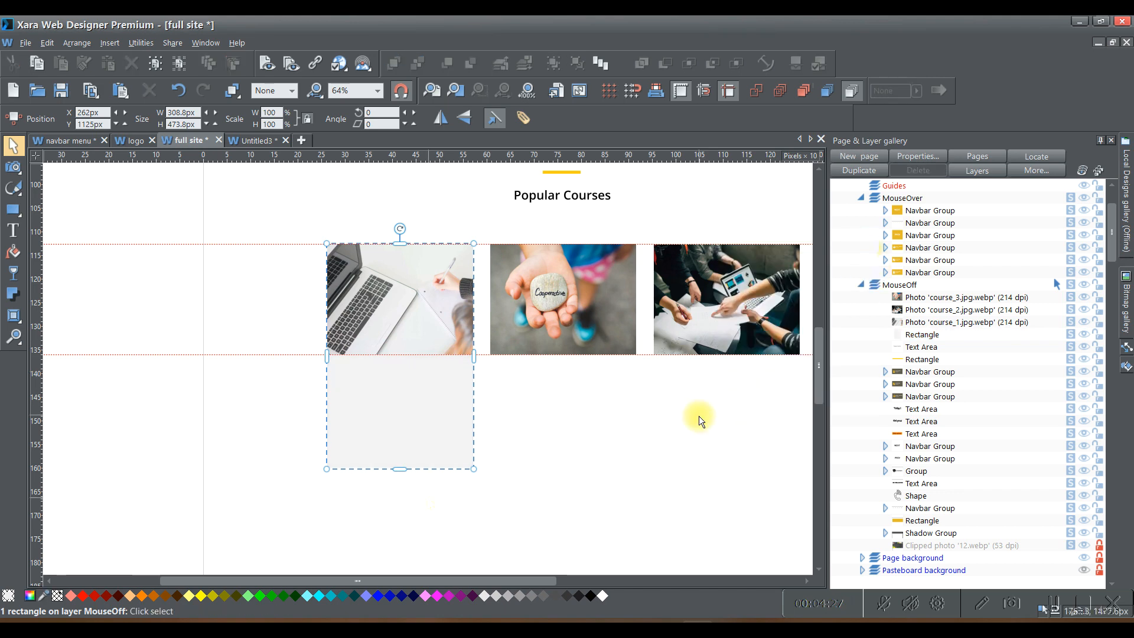
{"action": "scroll", "coordinate": [428, 501], "scroll_direction": "down", "scroll_amount": 2}
{"action": "left_click", "coordinate": [428, 501]}
{"action": "scroll", "coordinate": [452, 441], "scroll_direction": "up", "scroll_amount": 1}
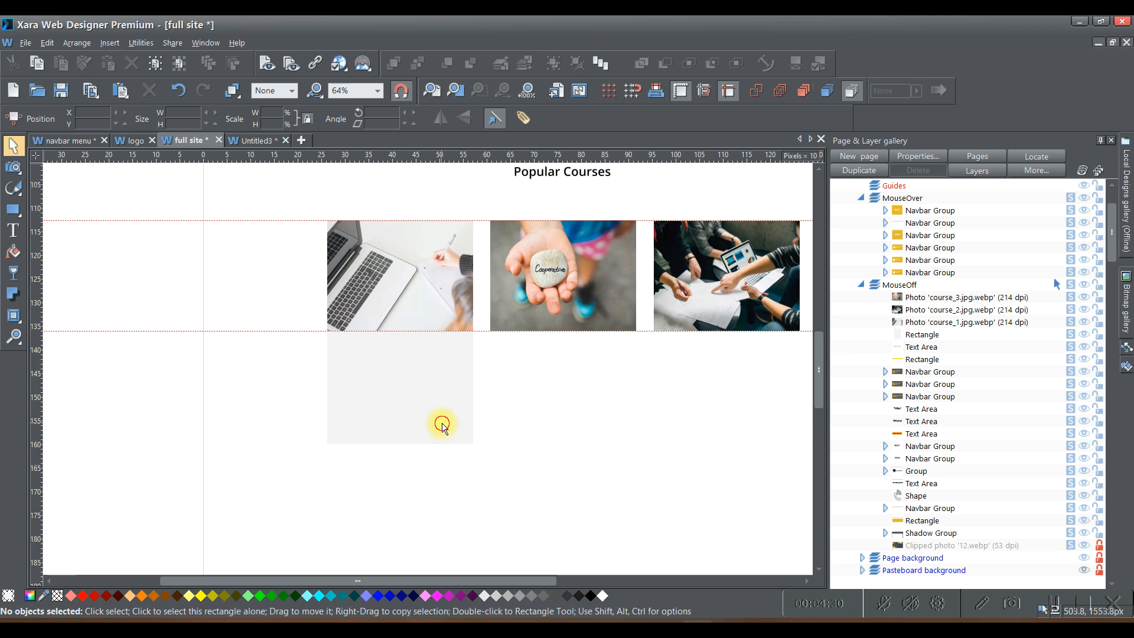
- Duplicate the pale grey rectangle for the hand and meeting photos, aligning each copy with its photo's edges
{"action": "left_click", "coordinate": [443, 423]}
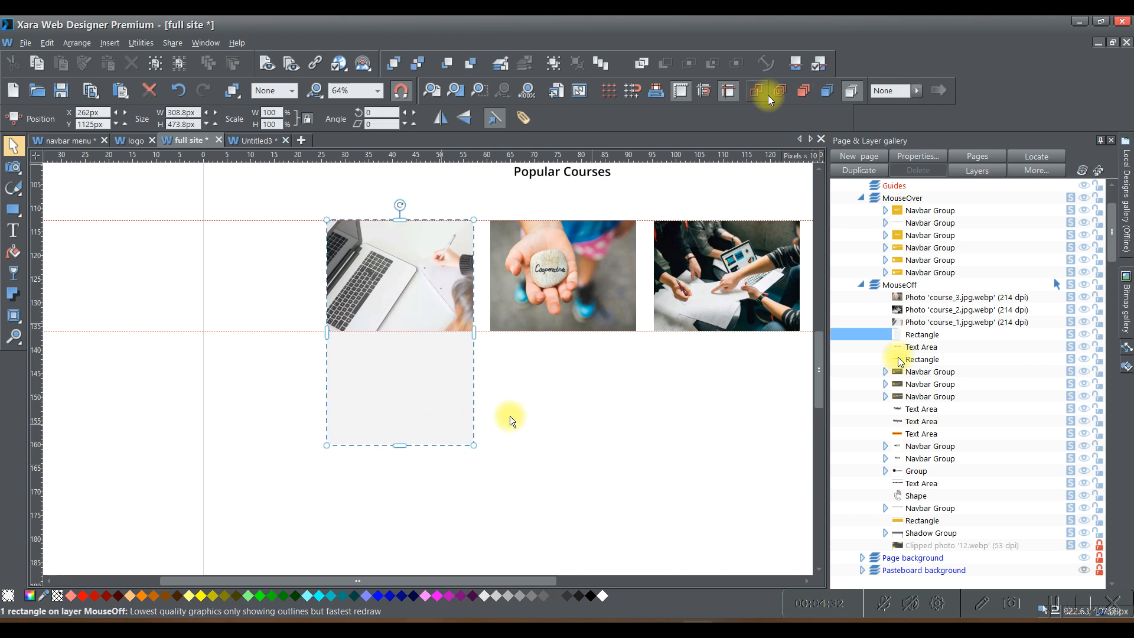
{"action": "left_click", "coordinate": [211, 67]}
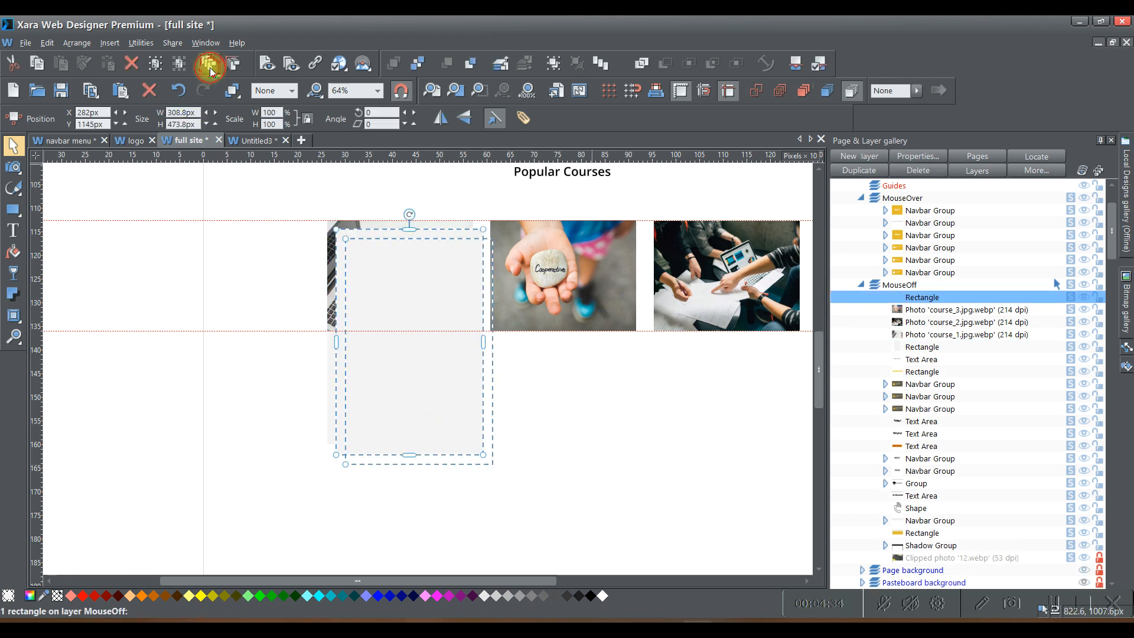
{"action": "left_click_drag", "start_coordinate": [420, 398], "coordinate": [714, 371]}
- Reorder the two rectangle copies in the MouseOff layer directly beneath the course_2 and course_3 photos, and save the document
{"action": "left_click_drag", "start_coordinate": [930, 308], "coordinate": [926, 341]}
{"action": "left_click_drag", "start_coordinate": [922, 297], "coordinate": [919, 324]}
{"action": "left_click", "coordinate": [630, 462]}
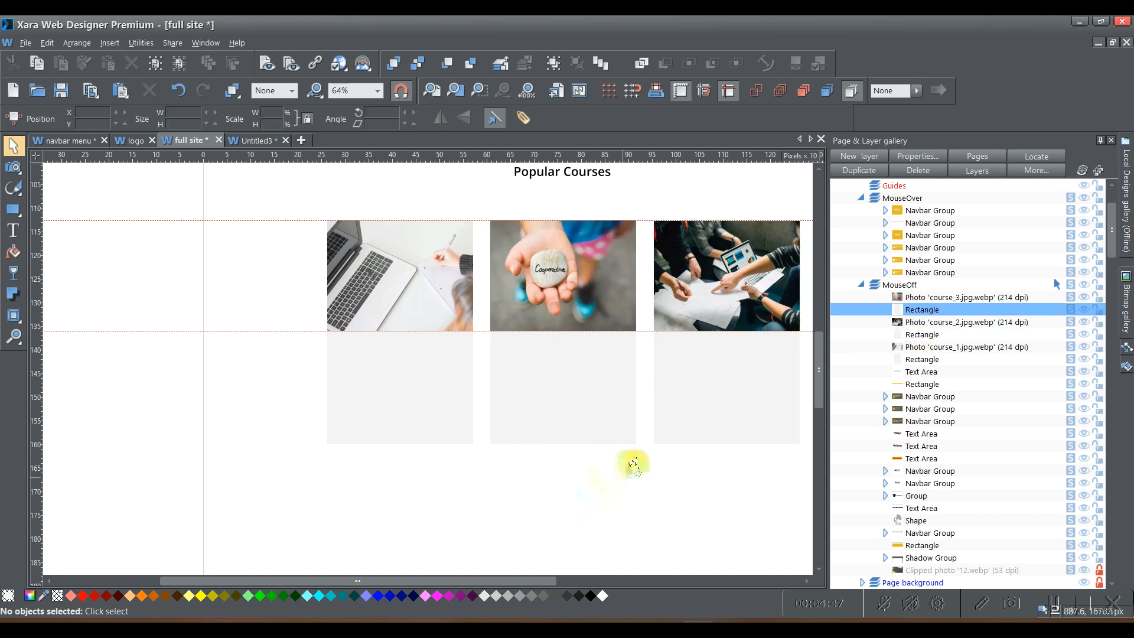
{"action": "left_click_drag", "start_coordinate": [536, 583], "coordinate": [594, 580]}
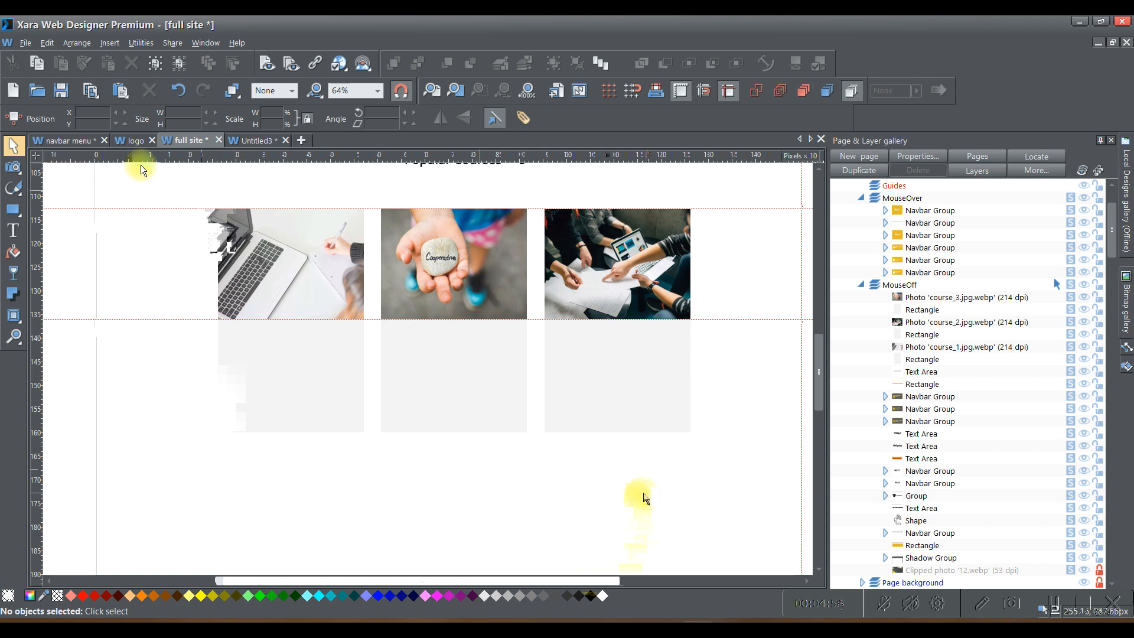
{"action": "left_click", "coordinate": [60, 90]}
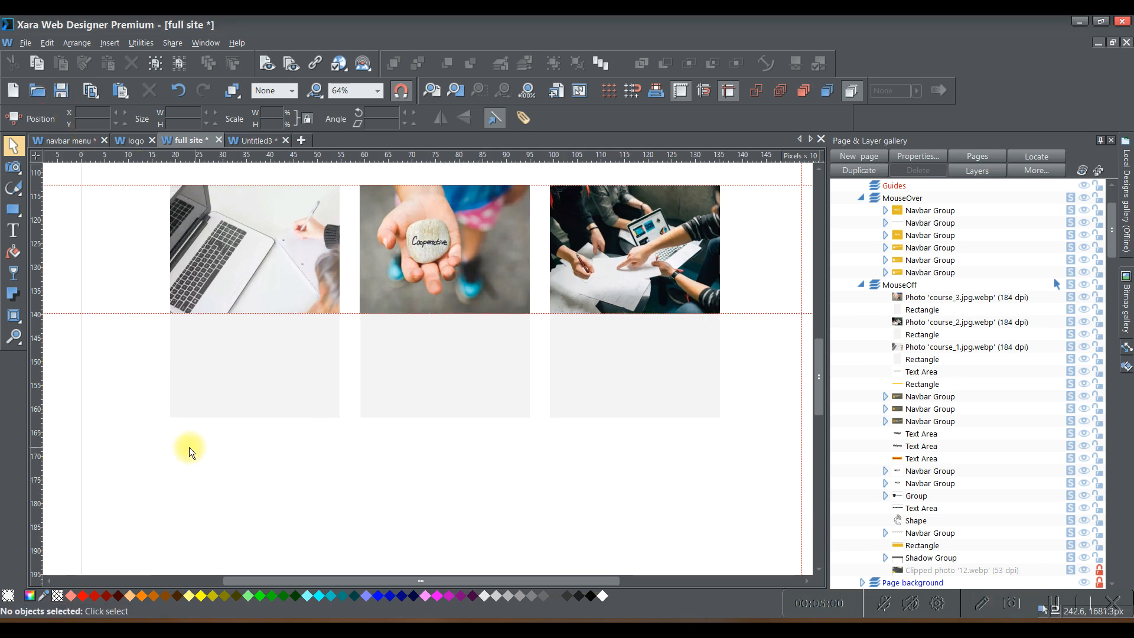
- Draw a rectangle about 359 × 62 px across the full width of the laptop card's lower edge
{"action": "left_click", "coordinate": [16, 211]}
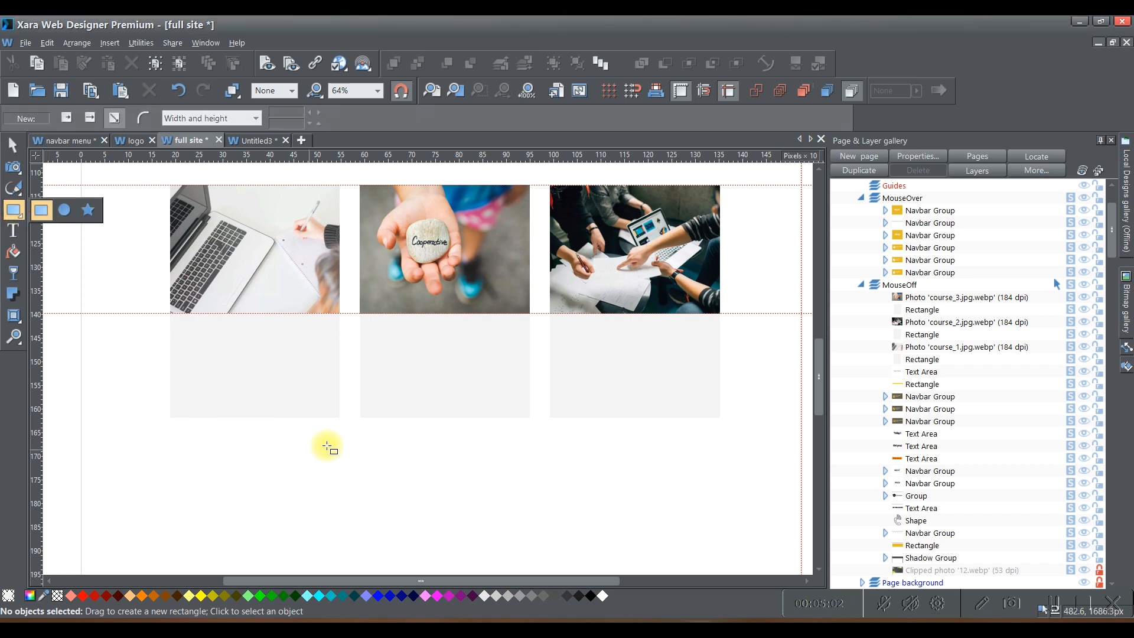
{"action": "left_click_drag", "start_coordinate": [171, 389], "coordinate": [334, 414]}
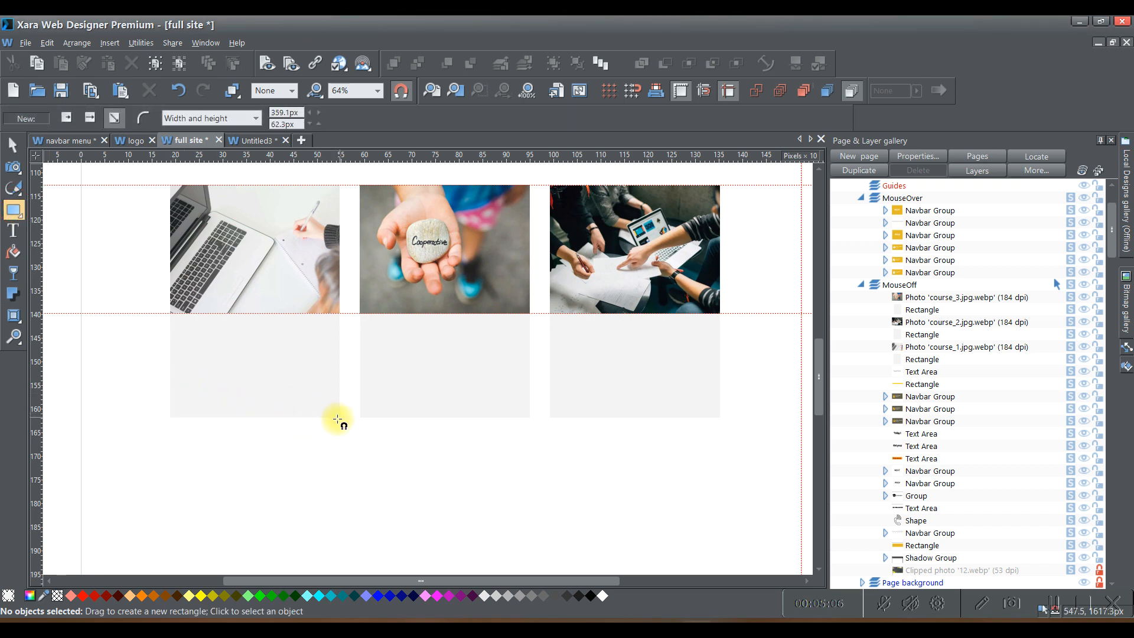
{"action": "left_click_drag", "start_coordinate": [337, 418], "coordinate": [340, 417]}
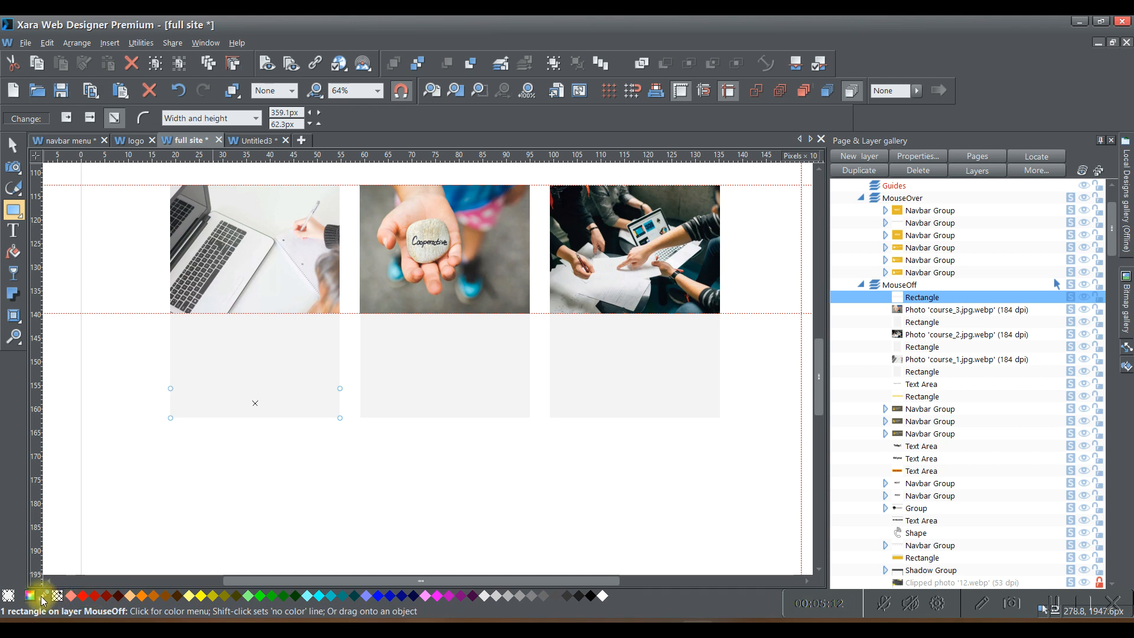
- Fill the new strip on the laptop card with the yellow sampled from the page
{"action": "scroll", "coordinate": [329, 455], "scroll_direction": "up", "scroll_amount": 5}
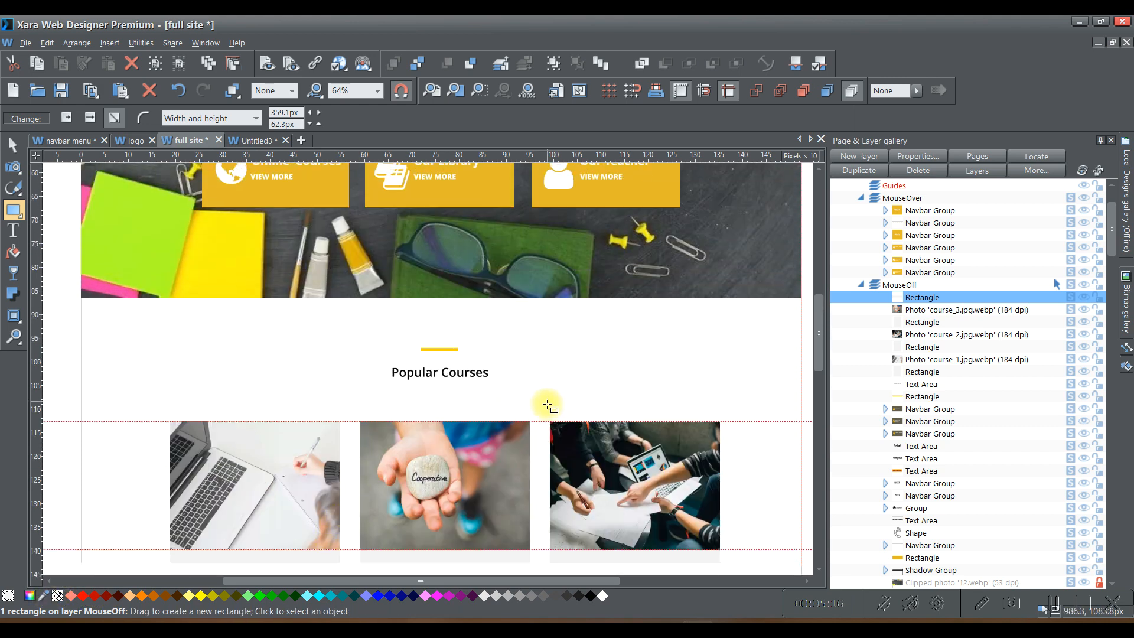
{"action": "scroll", "coordinate": [547, 397], "scroll_direction": "down", "scroll_amount": 3}
{"action": "scroll", "coordinate": [336, 506], "scroll_direction": "up", "scroll_amount": 1}
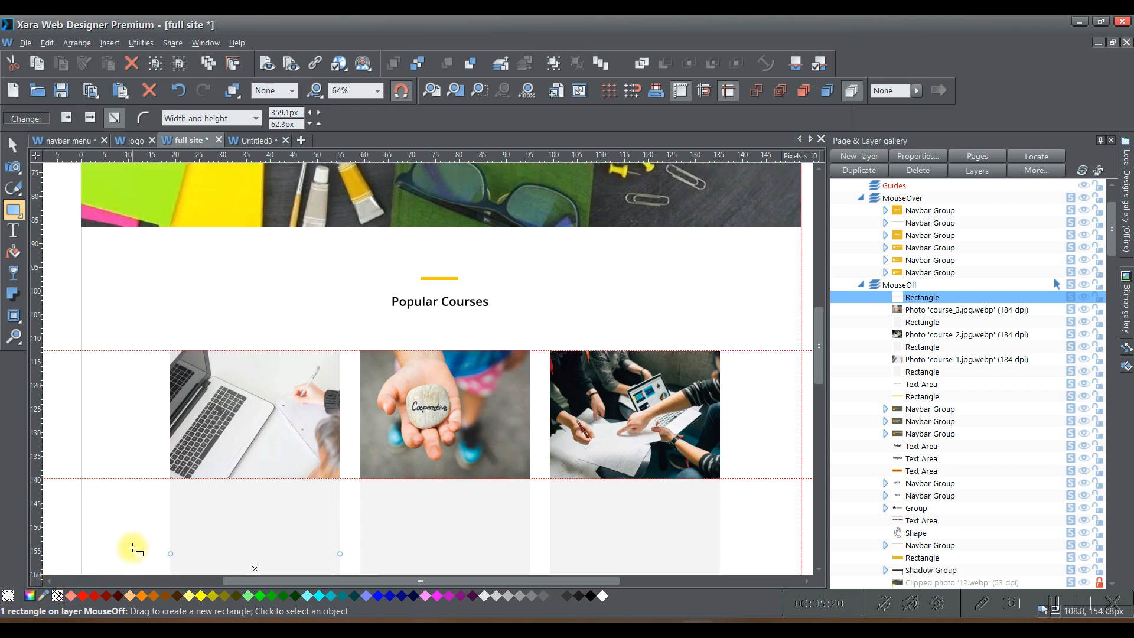
{"action": "scroll", "coordinate": [133, 548], "scroll_direction": "up", "scroll_amount": 5}
{"action": "left_click_drag", "start_coordinate": [43, 596], "coordinate": [455, 266]}
{"action": "scroll", "coordinate": [433, 435], "scroll_direction": "down", "scroll_amount": 4}
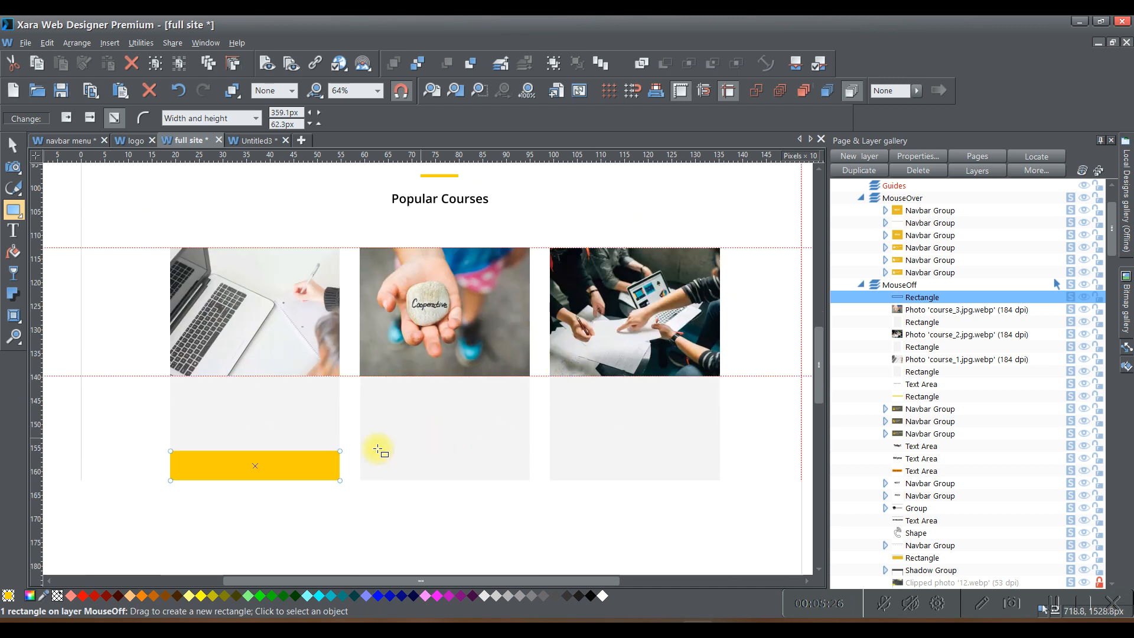
{"action": "left_click", "coordinate": [12, 146]}
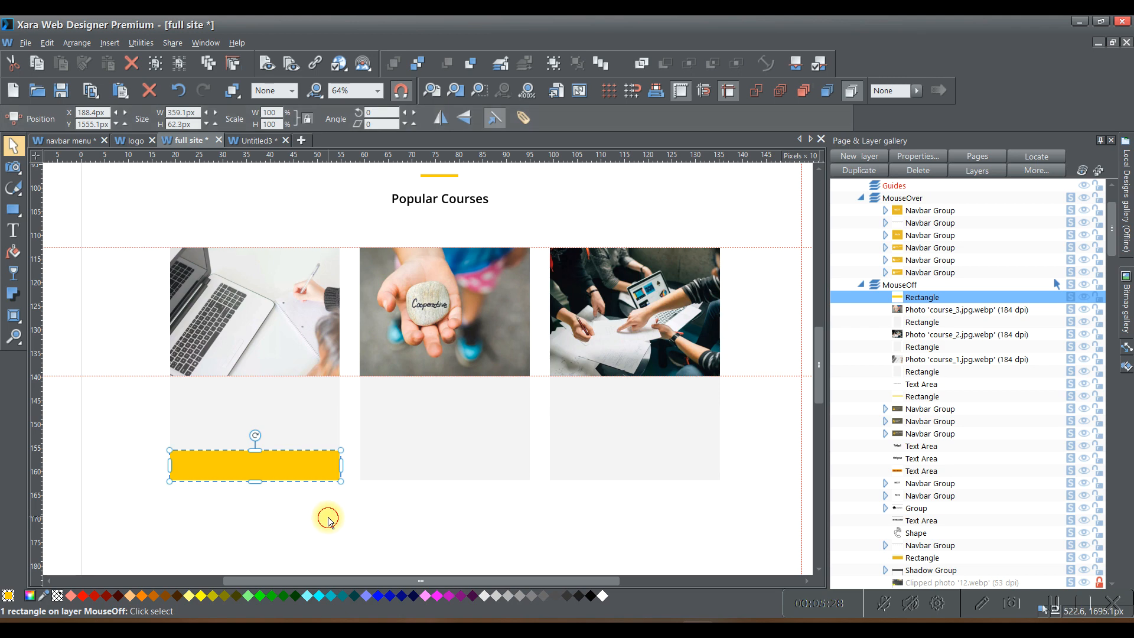
{"action": "left_click", "coordinate": [378, 527]}
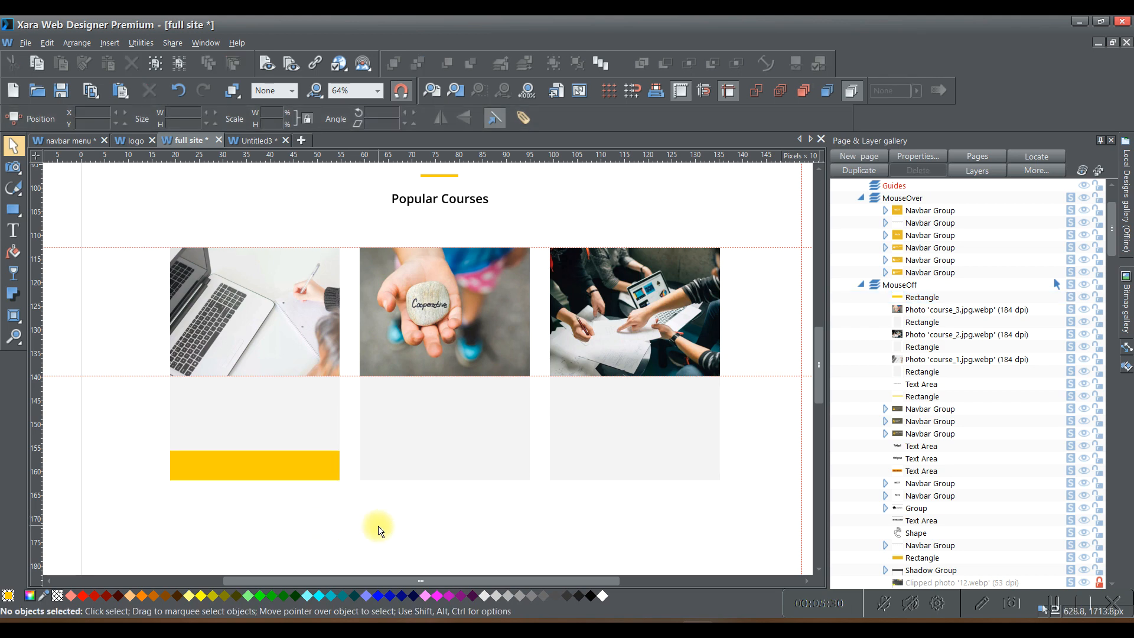
- Recolour the strip at the foot of the laptop card with a grey slightly darker than the card background
{"action": "left_click", "coordinate": [307, 467]}
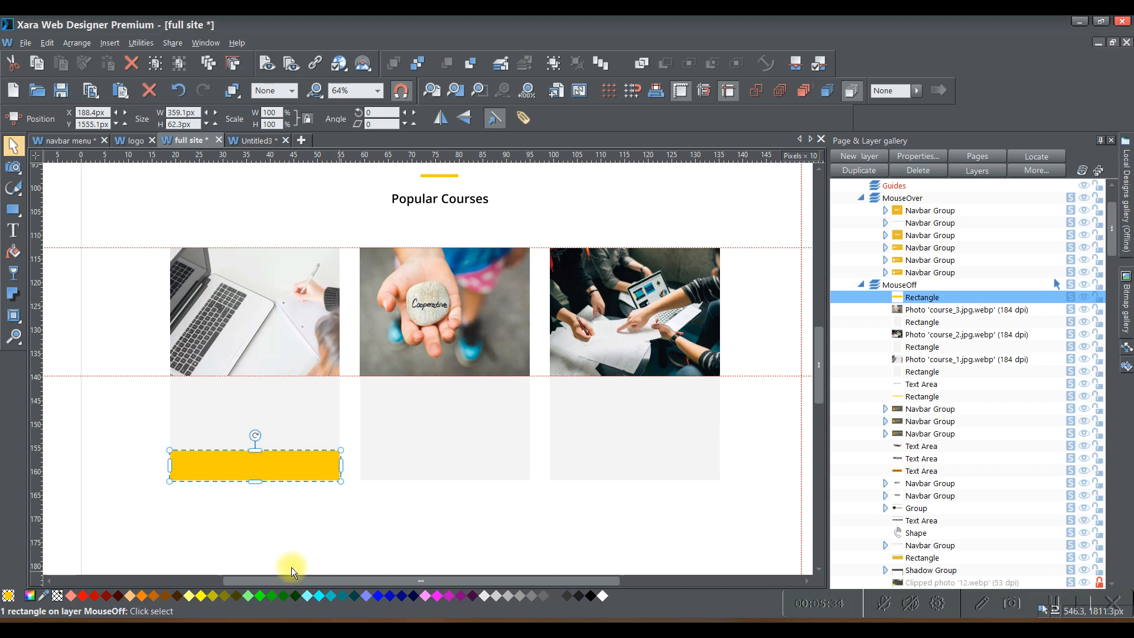
{"action": "left_click_drag", "start_coordinate": [41, 596], "coordinate": [80, 582]}
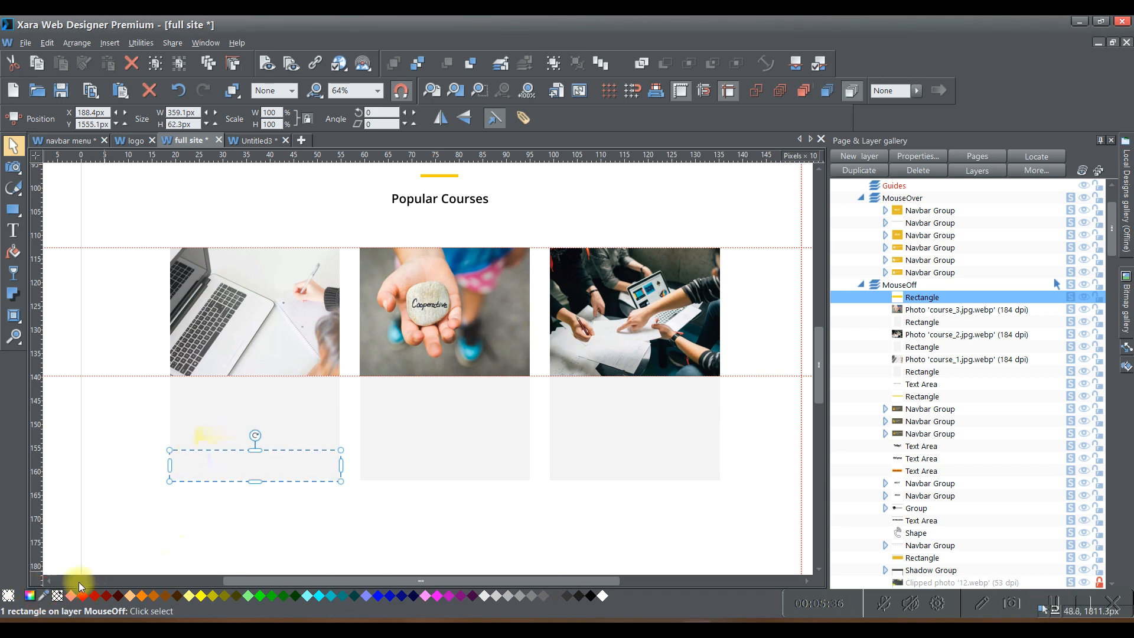
{"action": "left_click", "coordinate": [29, 595]}
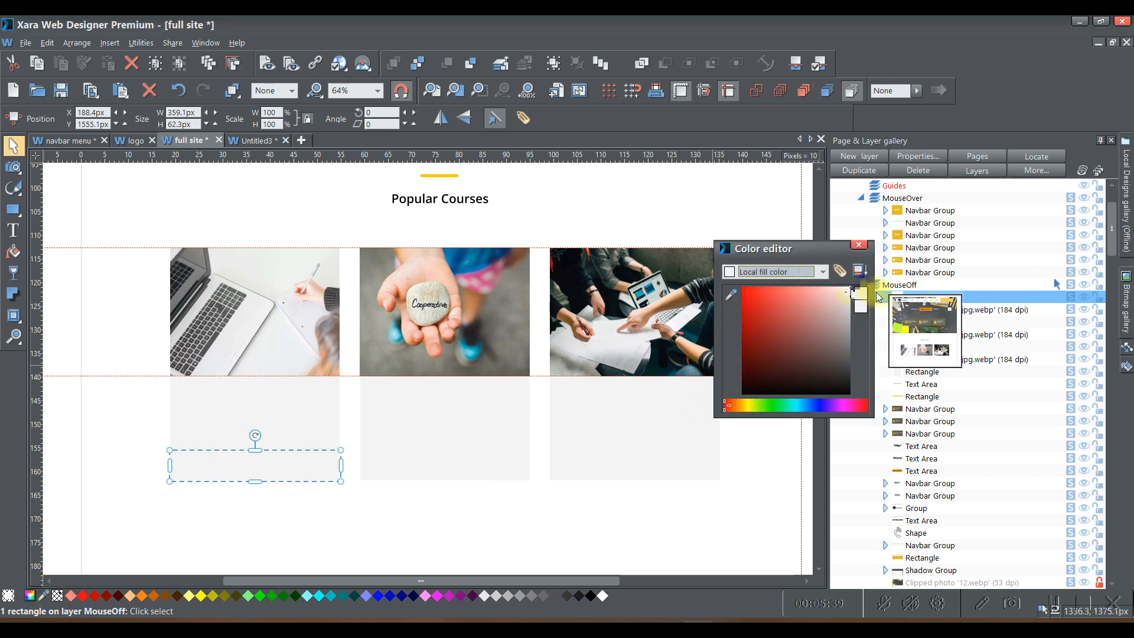
{"action": "left_click_drag", "start_coordinate": [846, 299], "coordinate": [848, 309]}
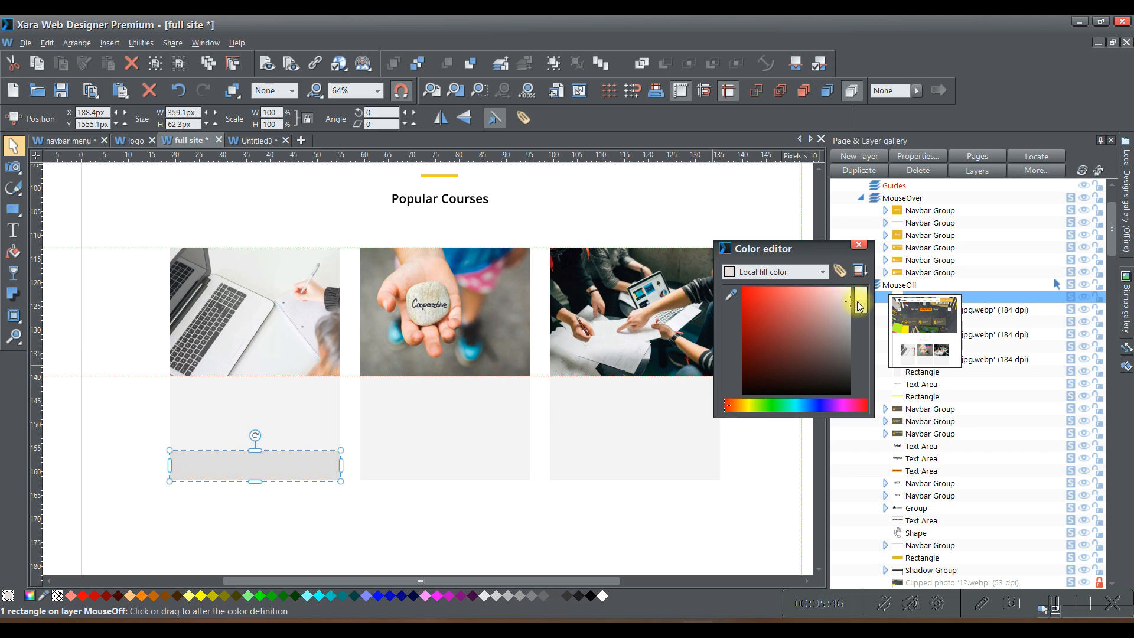
{"action": "left_click_drag", "start_coordinate": [860, 306], "coordinate": [863, 293]}
{"action": "left_click", "coordinate": [860, 245]}
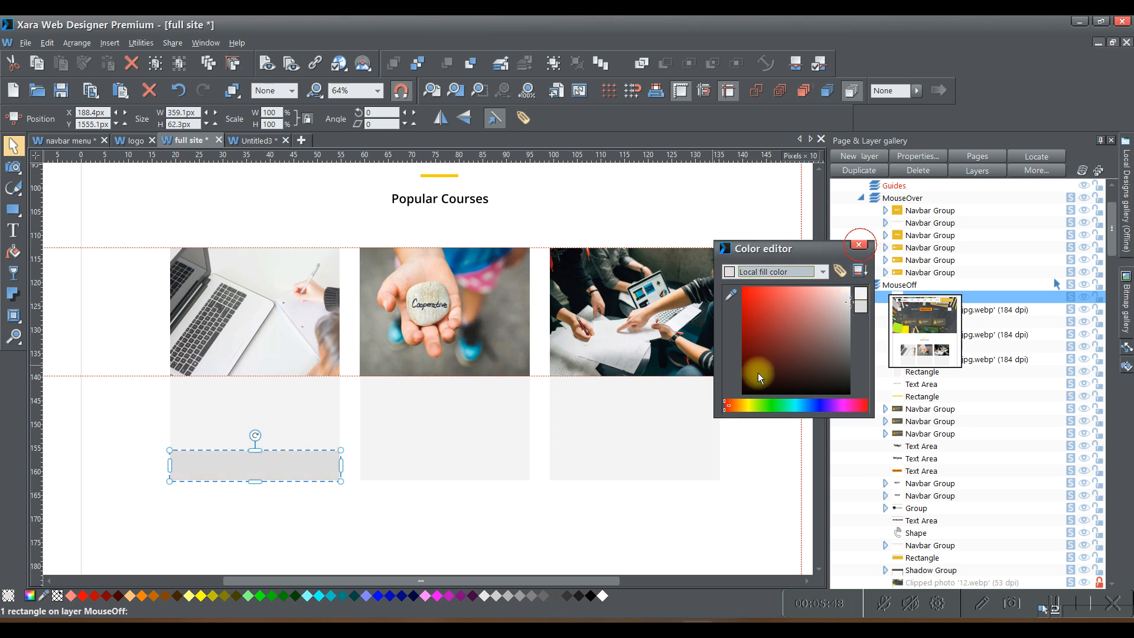
{"action": "left_click", "coordinate": [580, 513]}
- Duplicate the darker grey strip onto the lower edges of the second and third course cards
{"action": "left_click", "coordinate": [263, 471]}
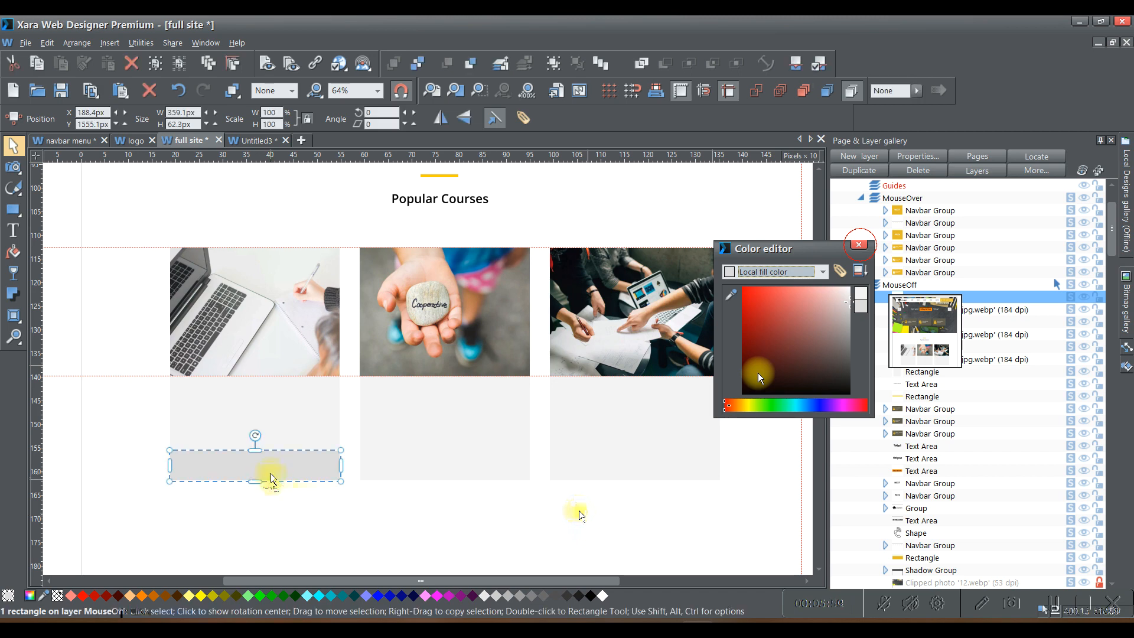
{"action": "left_click", "coordinate": [399, 92]}
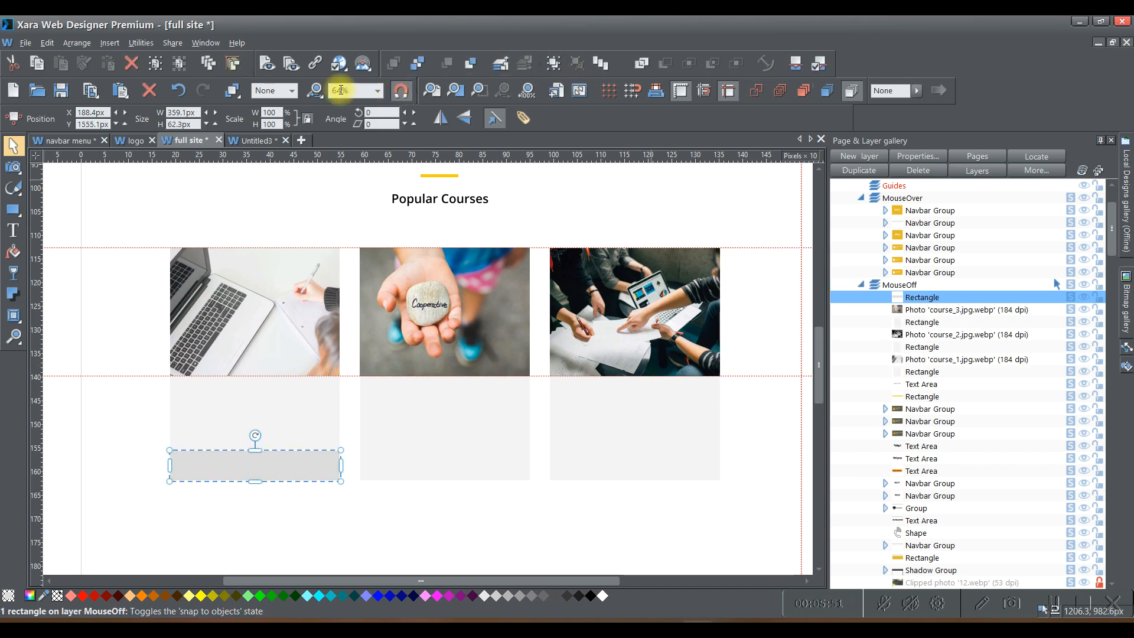
{"action": "left_click", "coordinate": [207, 63]}
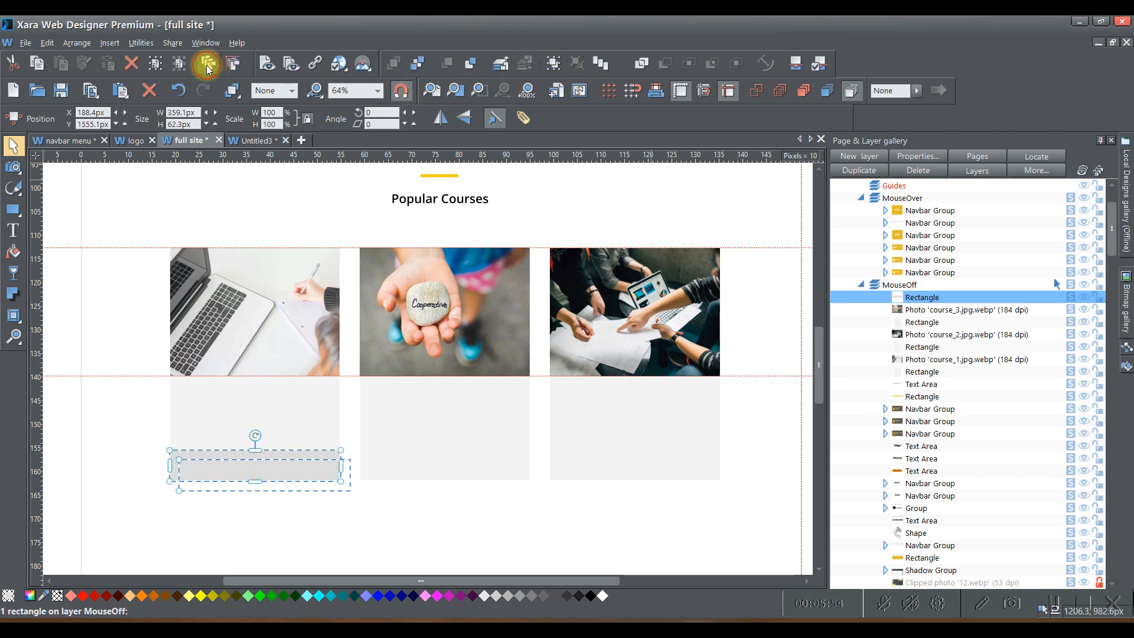
{"action": "left_click_drag", "start_coordinate": [294, 489], "coordinate": [676, 466]}
{"action": "left_click", "coordinate": [335, 521]}
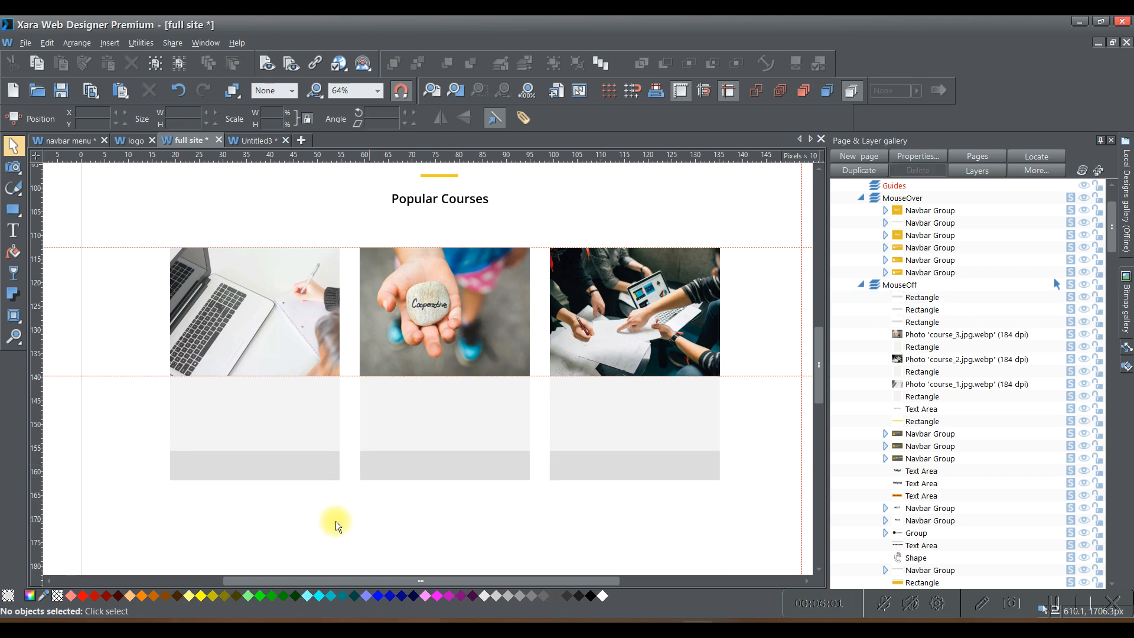
- Clone the laptop card's grey strip, narrow the clone to about 77 px at its right end, and fill it with the accent line's yellow
{"action": "left_click", "coordinate": [240, 471]}
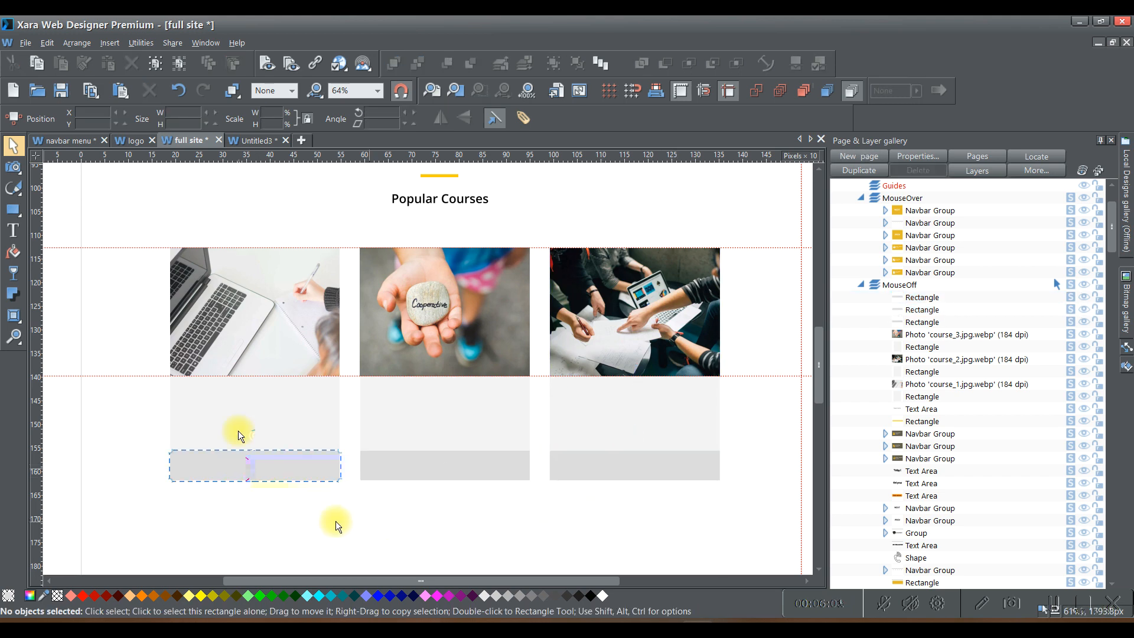
{"action": "left_click", "coordinate": [232, 65]}
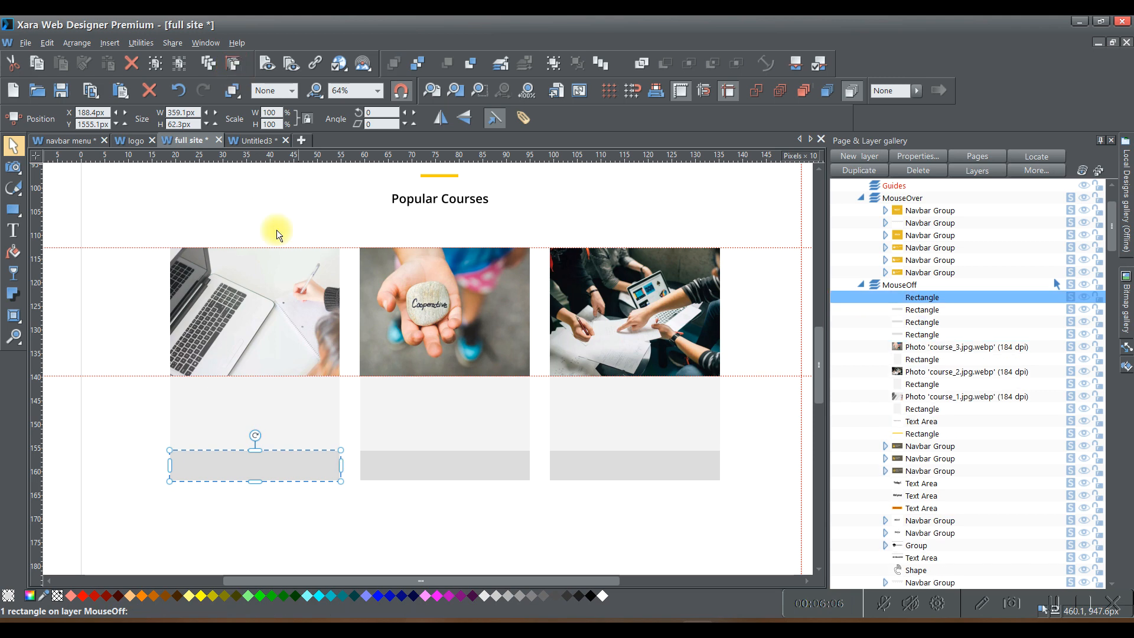
{"action": "left_click_drag", "start_coordinate": [167, 466], "coordinate": [302, 467]}
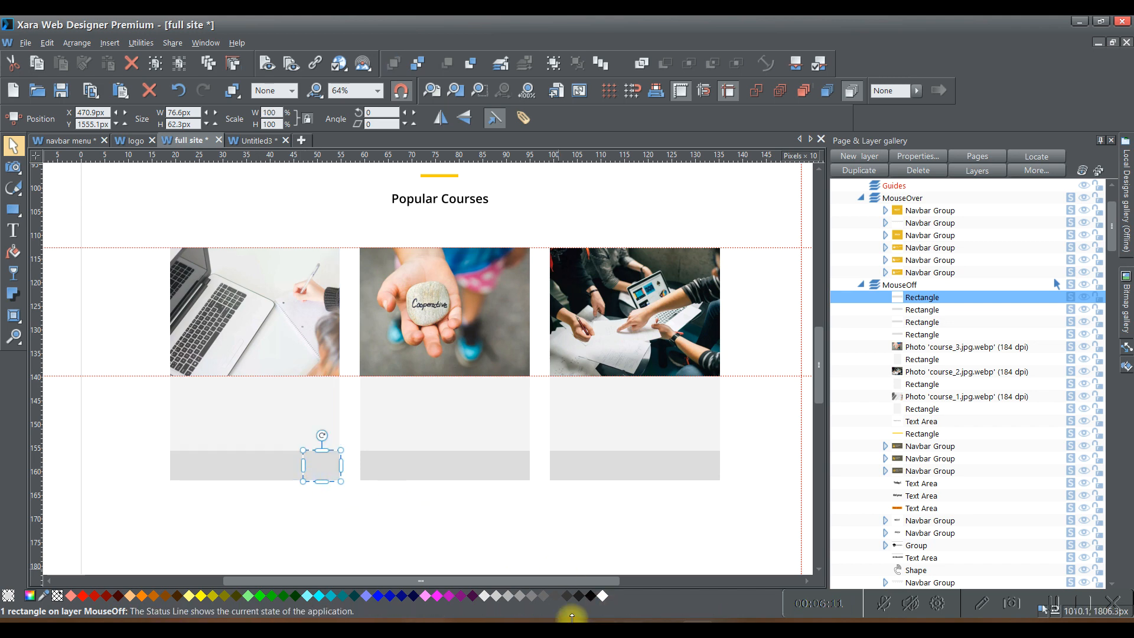
{"action": "left_click_drag", "start_coordinate": [46, 595], "coordinate": [432, 175]}
{"action": "left_click", "coordinate": [380, 527]}
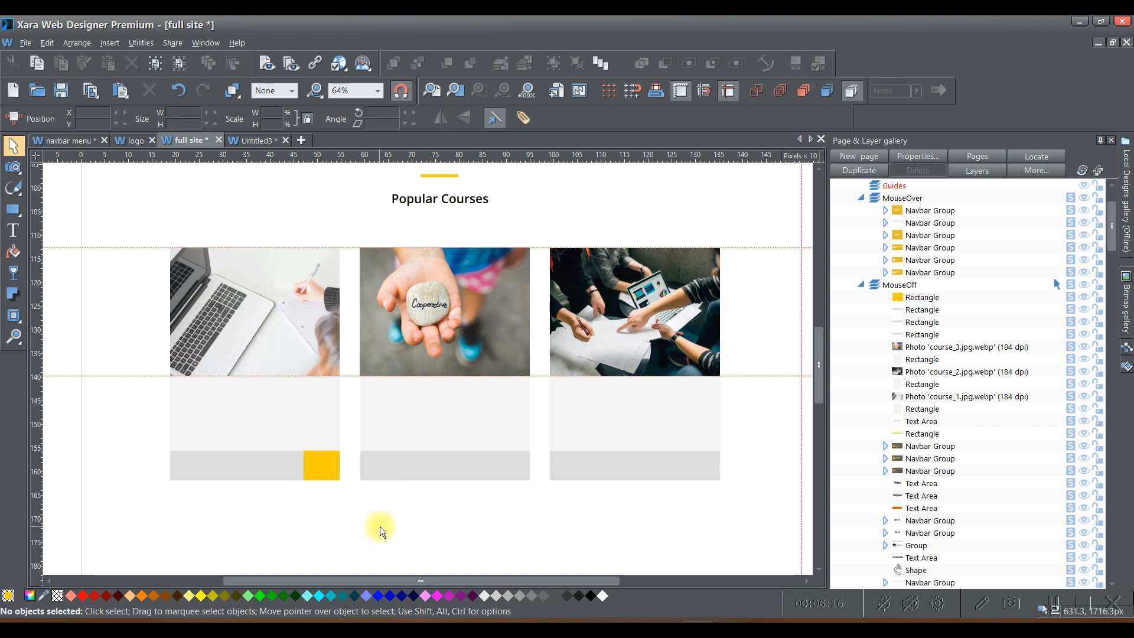
- Clone the second card's grey strip, narrow the clone to about 82 px at its right end, and fill it with the first block's yellow
{"action": "left_click", "coordinate": [408, 474]}
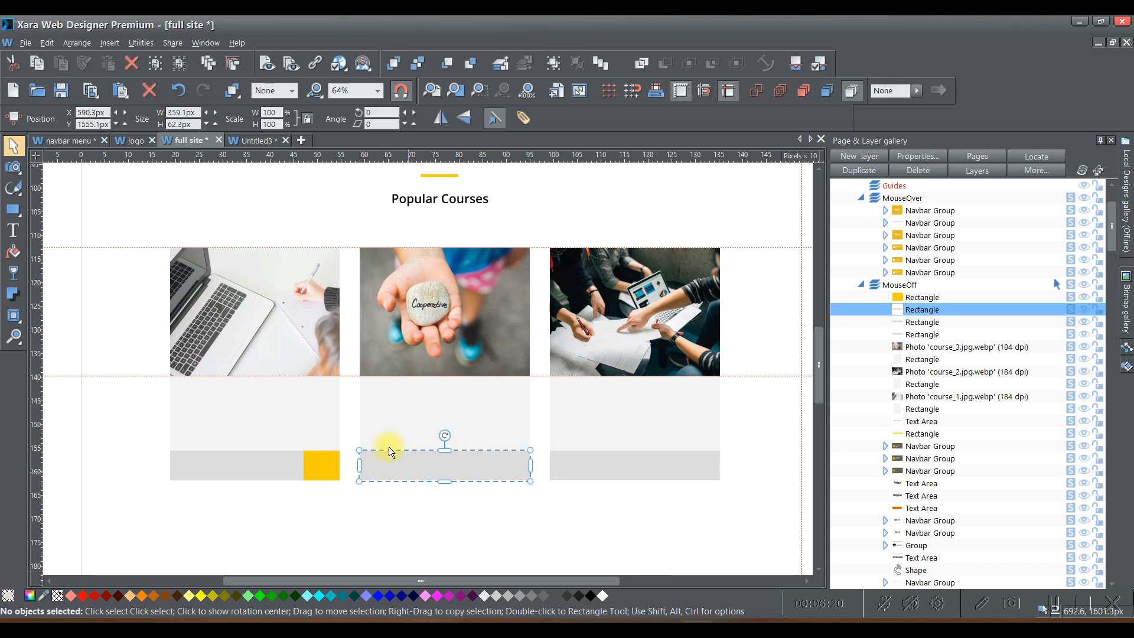
{"action": "left_click", "coordinate": [231, 66]}
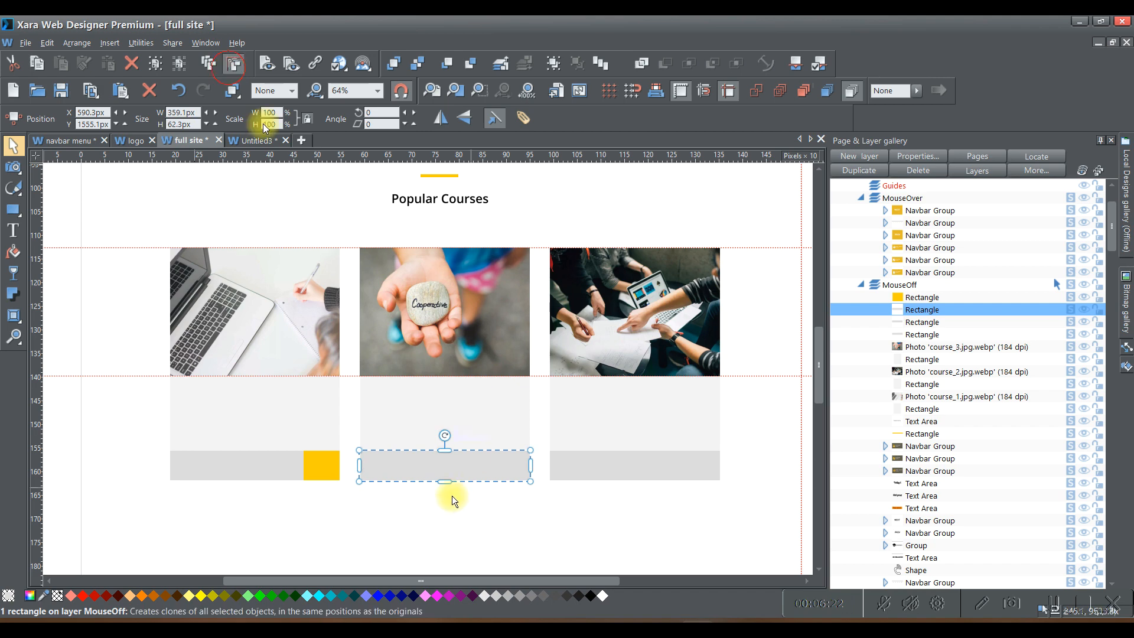
{"action": "left_click_drag", "start_coordinate": [362, 468], "coordinate": [493, 464]}
{"action": "left_click_drag", "start_coordinate": [54, 598], "coordinate": [320, 473]}
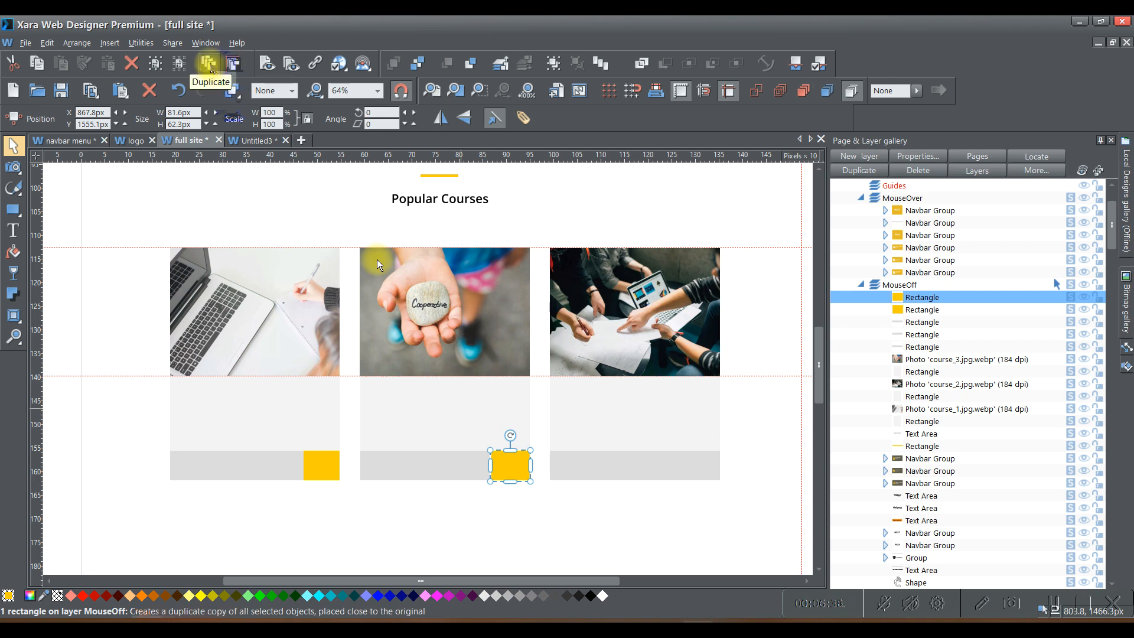
- Clone the second card's yellow block onto the right end of the third card's strip, and replace the laptop card's block with another clone
{"action": "left_click", "coordinate": [236, 69]}
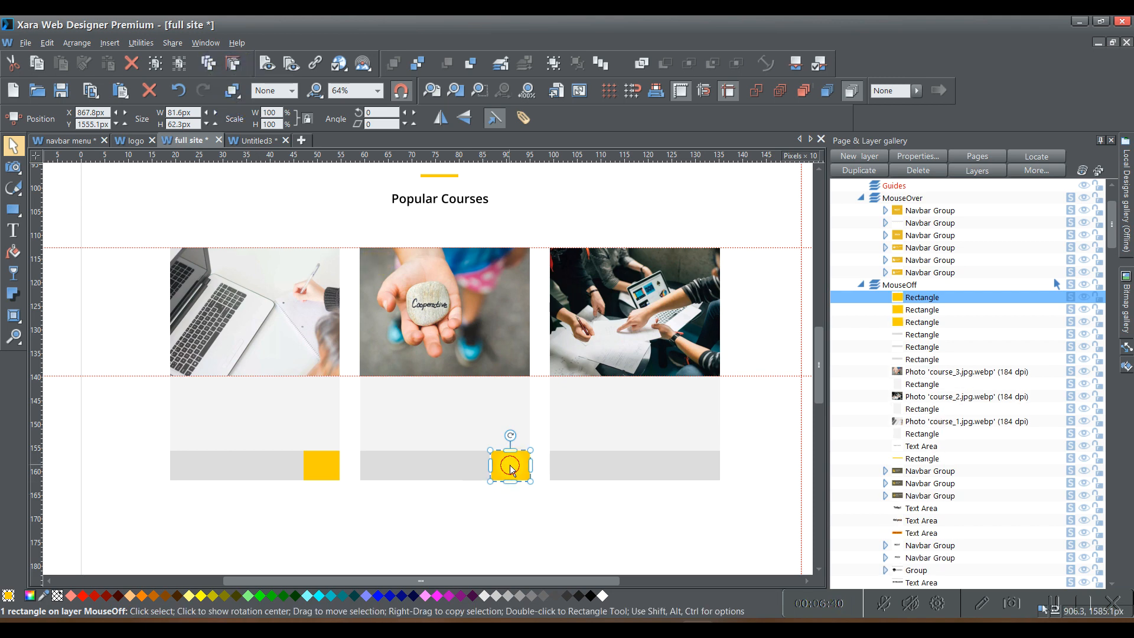
{"action": "left_click_drag", "start_coordinate": [509, 466], "coordinate": [697, 468]}
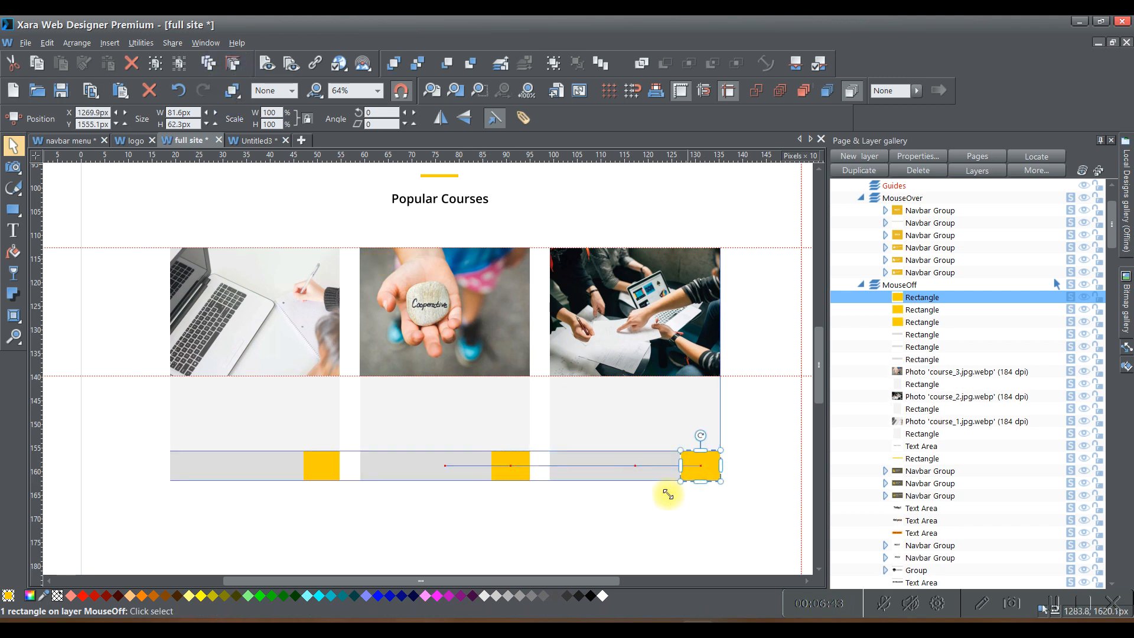
{"action": "left_click", "coordinate": [328, 478]}
{"action": "left_click", "coordinate": [473, 511]}
{"action": "key", "text": "Delete"}
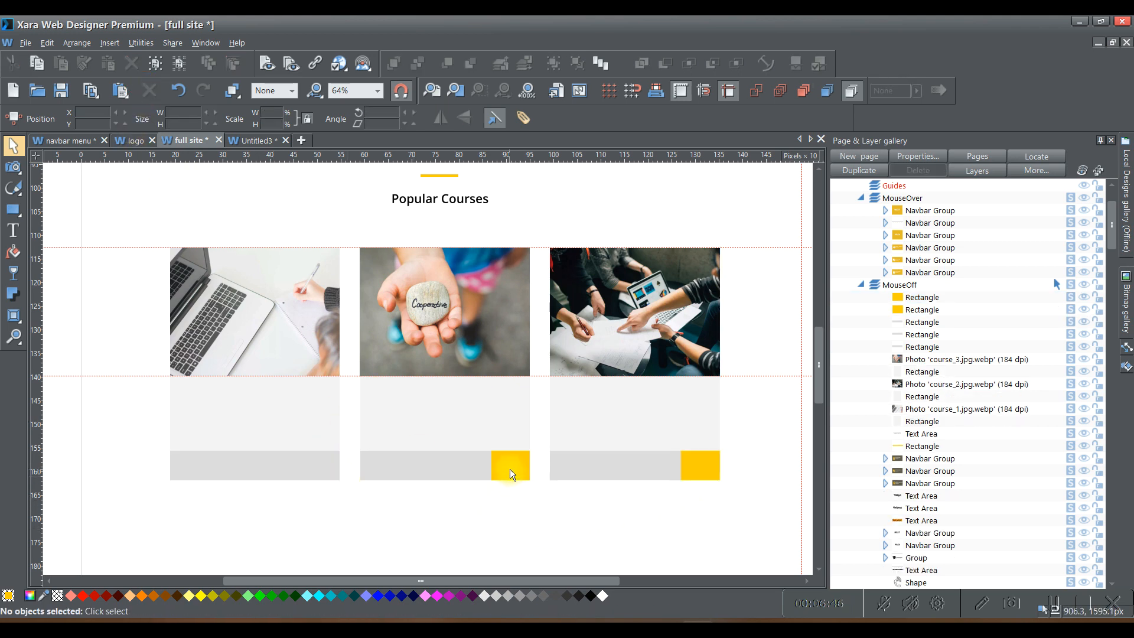
{"action": "left_click", "coordinate": [509, 469]}
{"action": "left_click", "coordinate": [239, 72]}
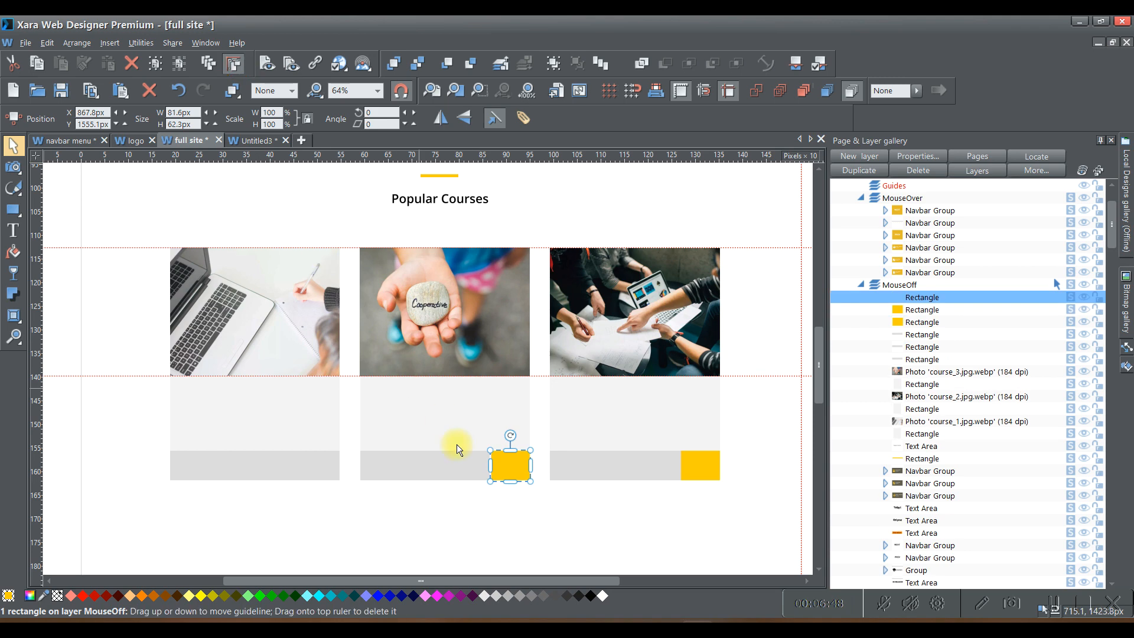
{"action": "left_click_drag", "start_coordinate": [509, 469], "coordinate": [322, 468]}
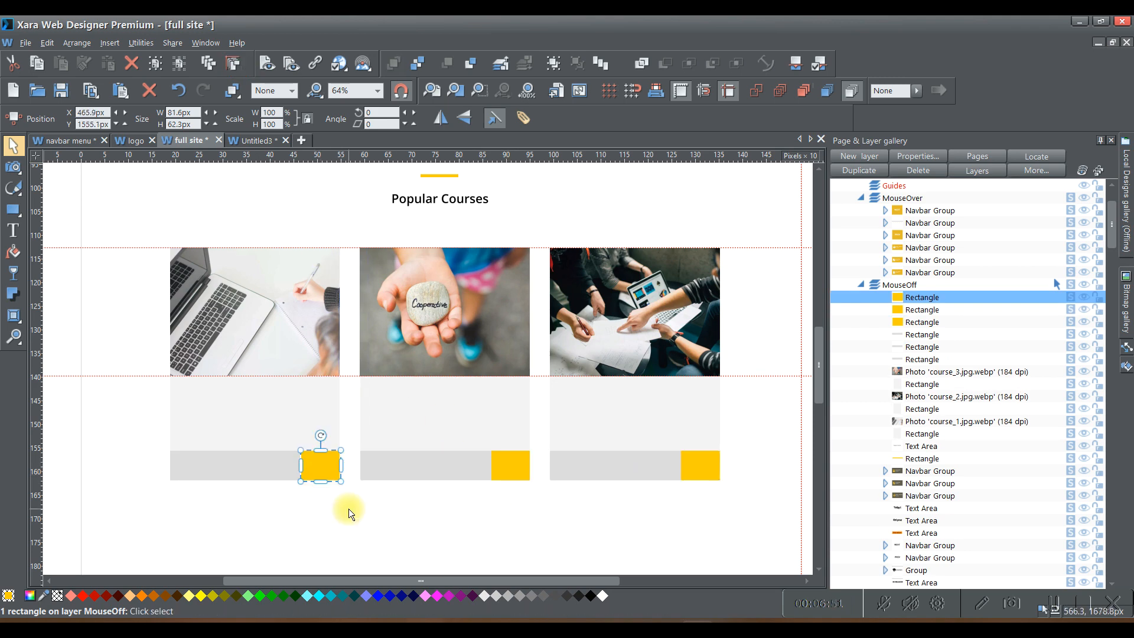
{"action": "left_click", "coordinate": [385, 530]}
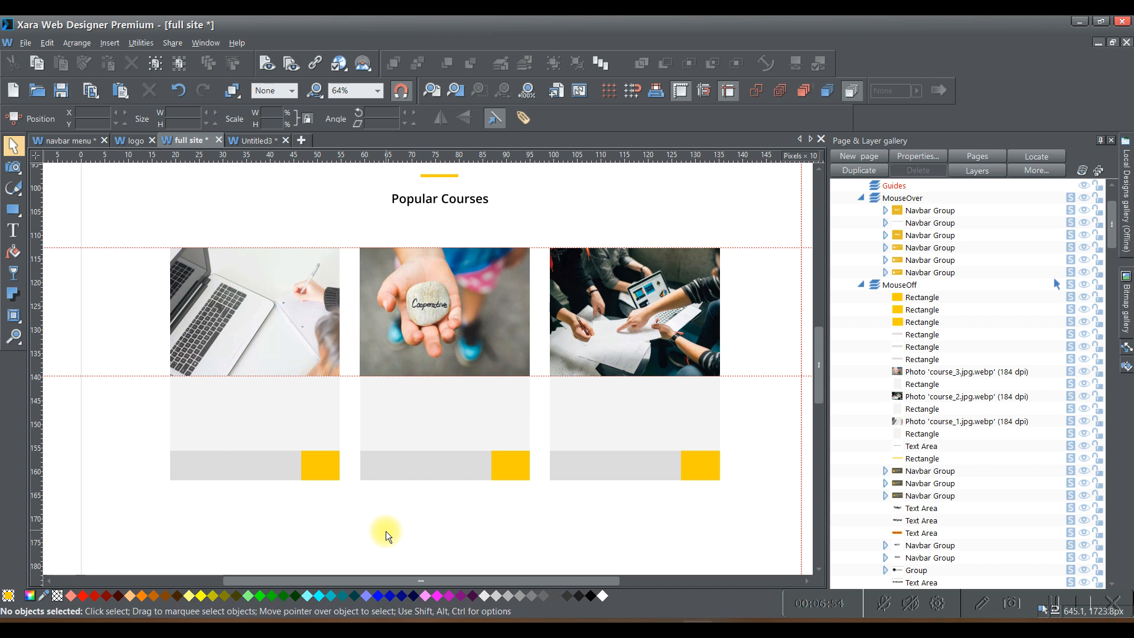
- Draw a text area across the full width of the laptop card's pale panel with the font Open Sans Semibold Regular
{"action": "scroll", "coordinate": [591, 502], "scroll_direction": "down", "scroll_amount": 1}
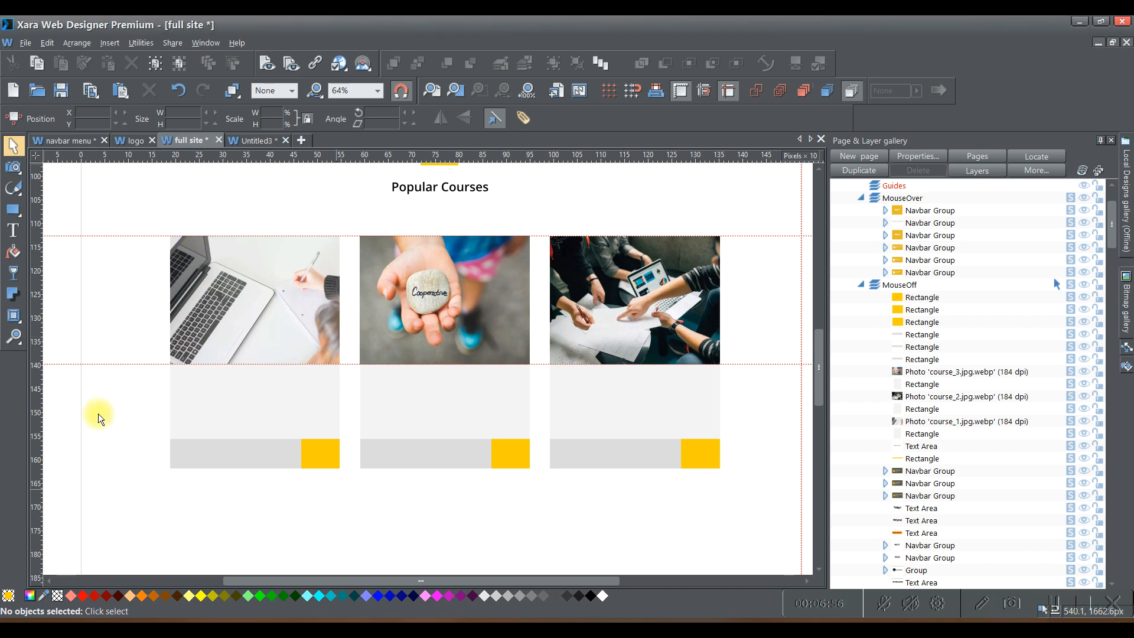
{"action": "left_click", "coordinate": [13, 230]}
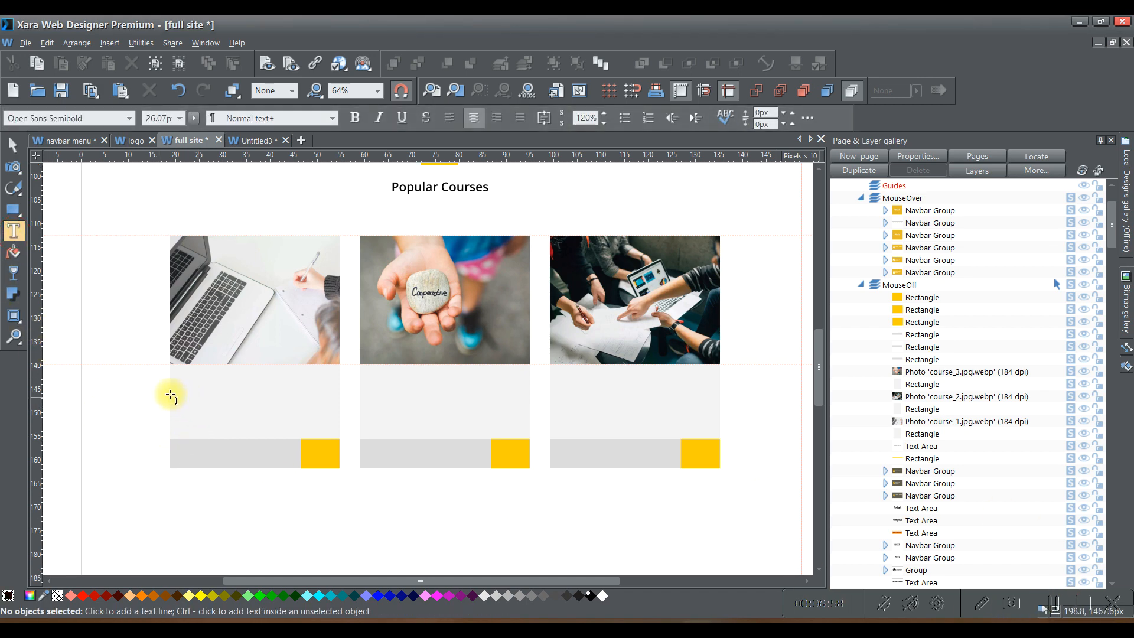
{"action": "left_click_drag", "start_coordinate": [170, 394], "coordinate": [338, 418]}
{"action": "left_click_drag", "start_coordinate": [339, 421], "coordinate": [340, 421]}
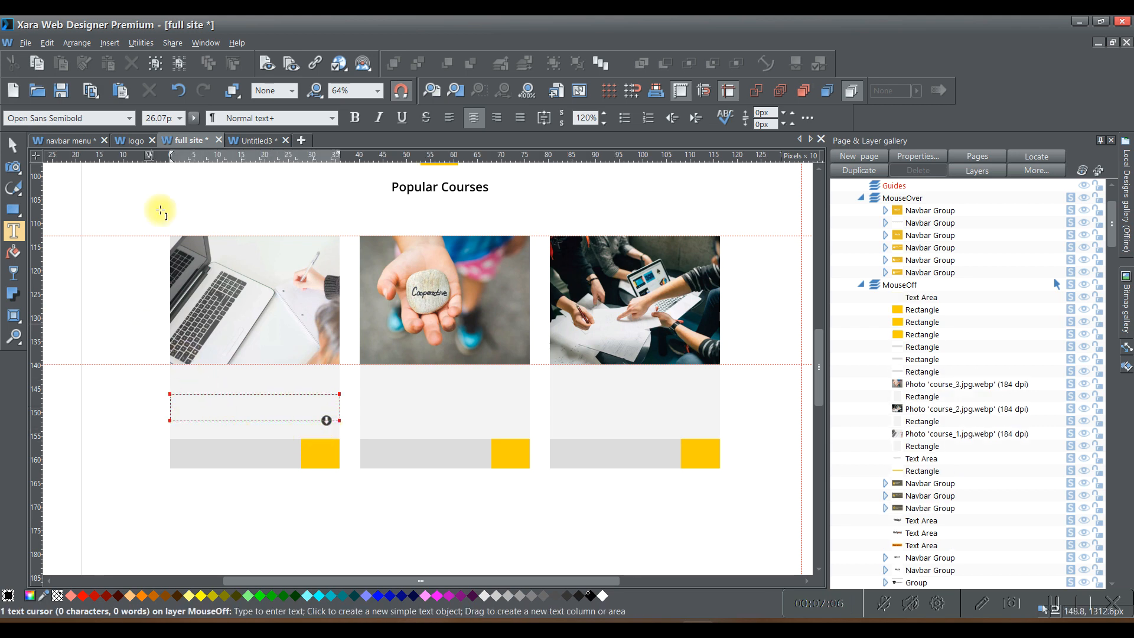
{"action": "left_click", "coordinate": [128, 120]}
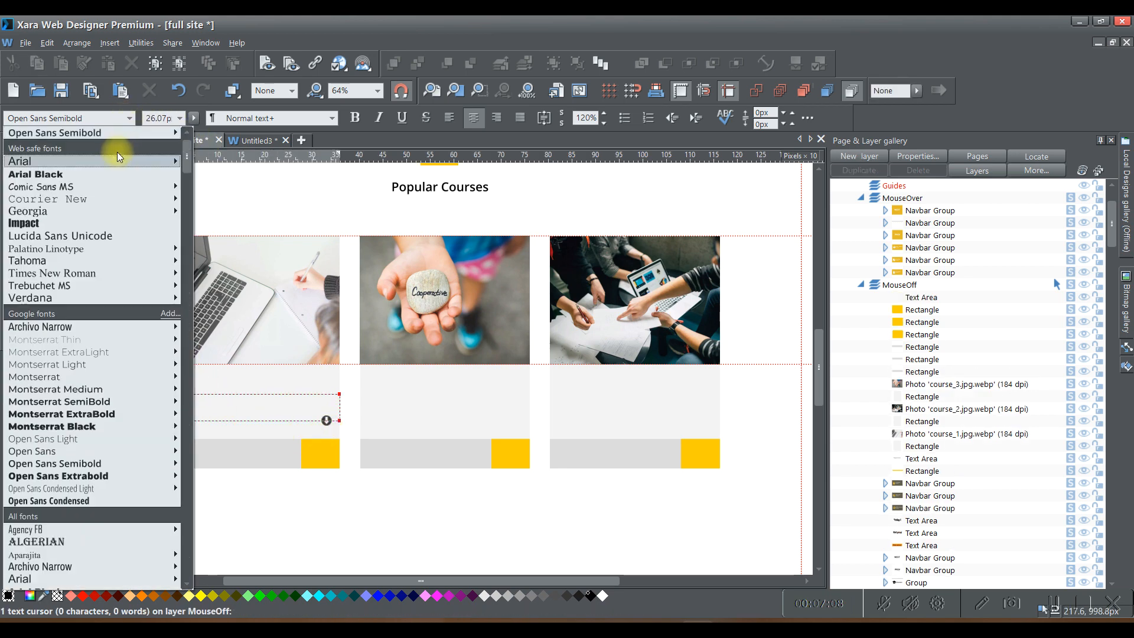
{"action": "scroll", "coordinate": [108, 180], "scroll_direction": "up", "scroll_amount": 1}
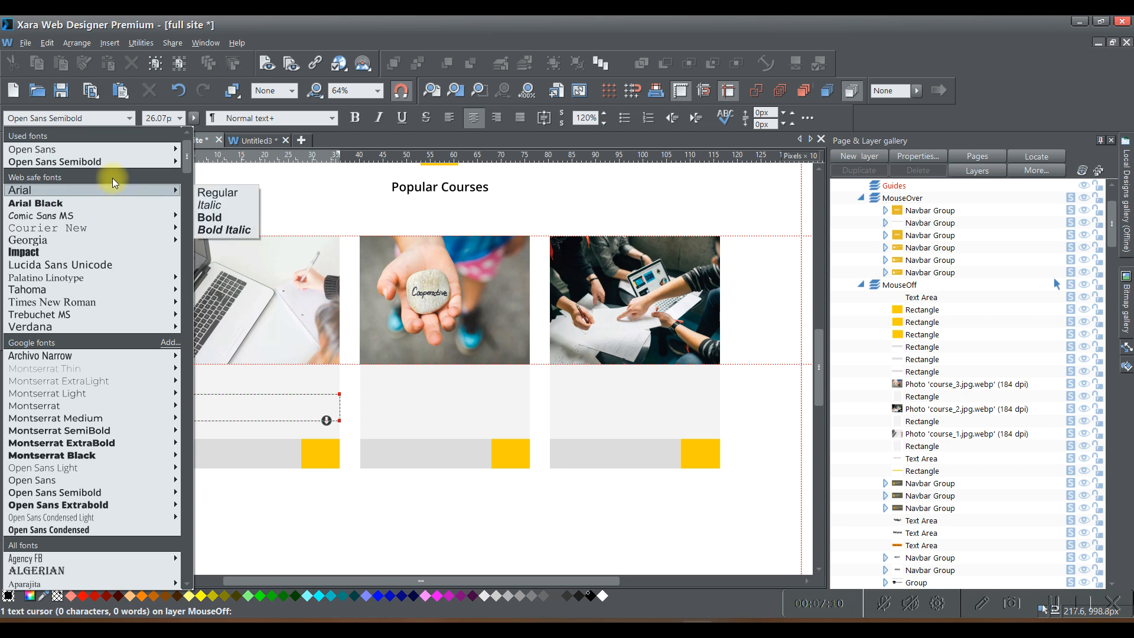
{"action": "scroll", "coordinate": [114, 337], "scroll_direction": "down", "scroll_amount": 5}
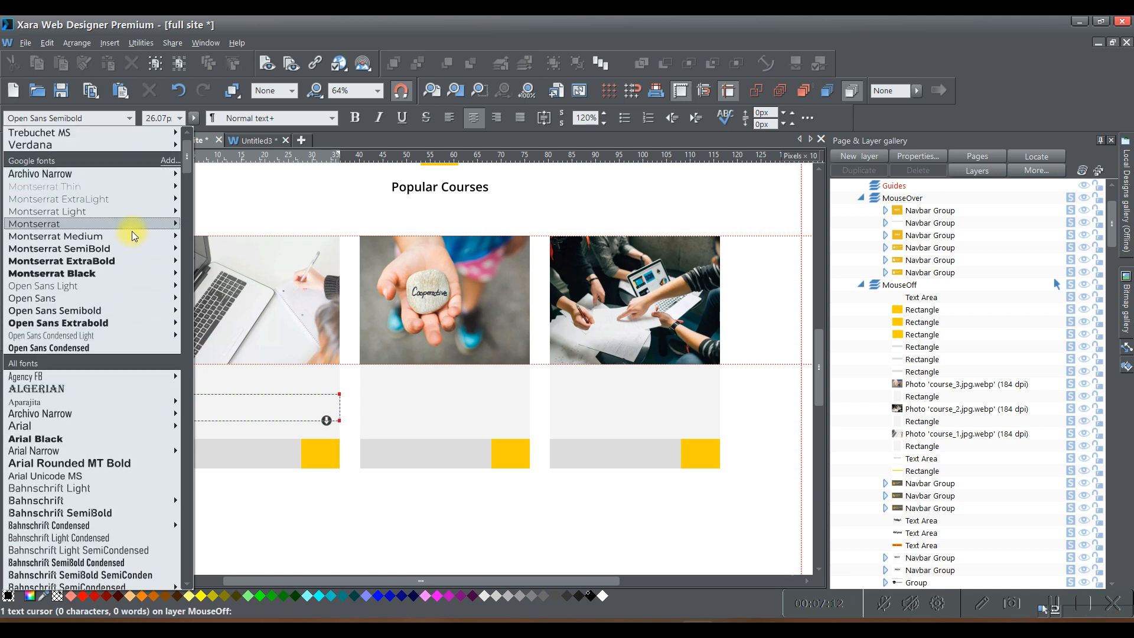
{"action": "mouse_move", "coordinate": [129, 315]}
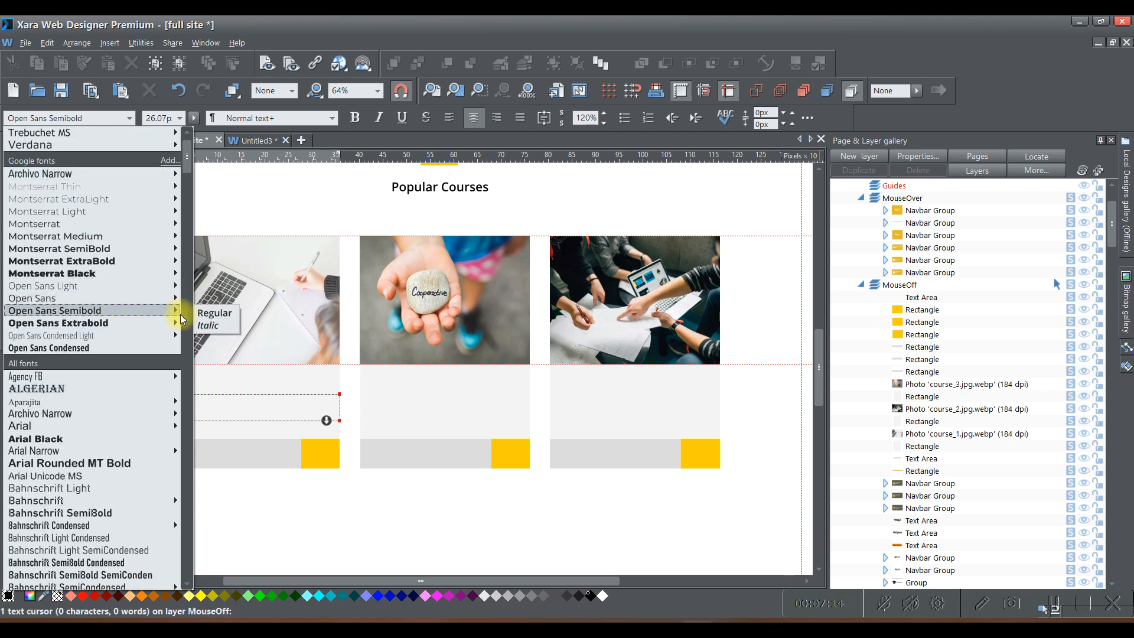
{"action": "left_click", "coordinate": [207, 318]}
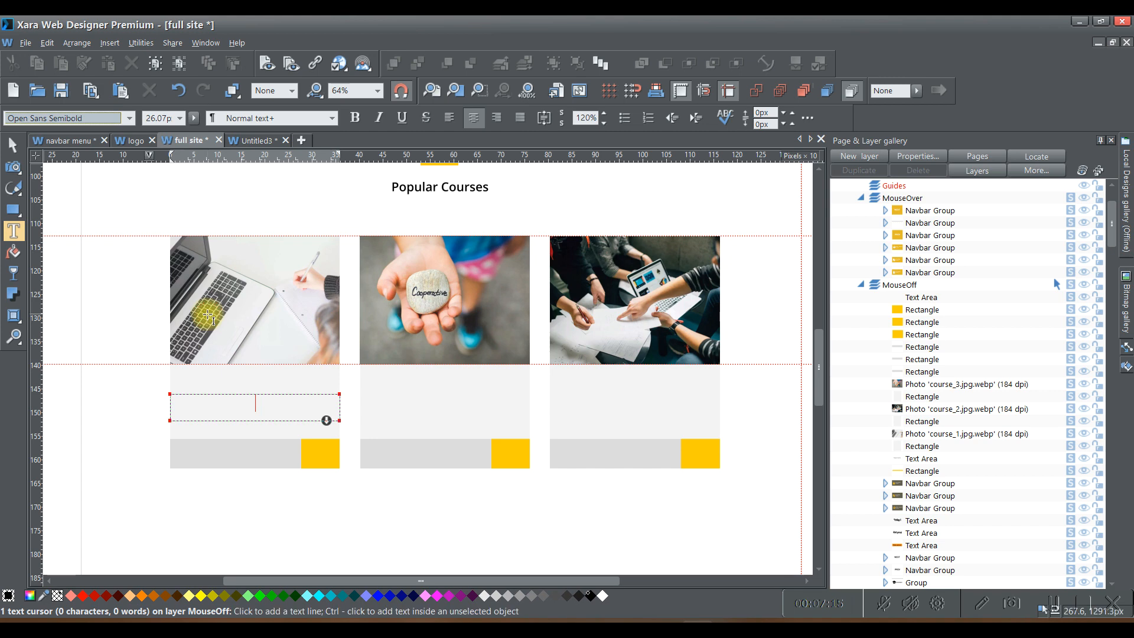
{"action": "left_click", "coordinate": [357, 119]}
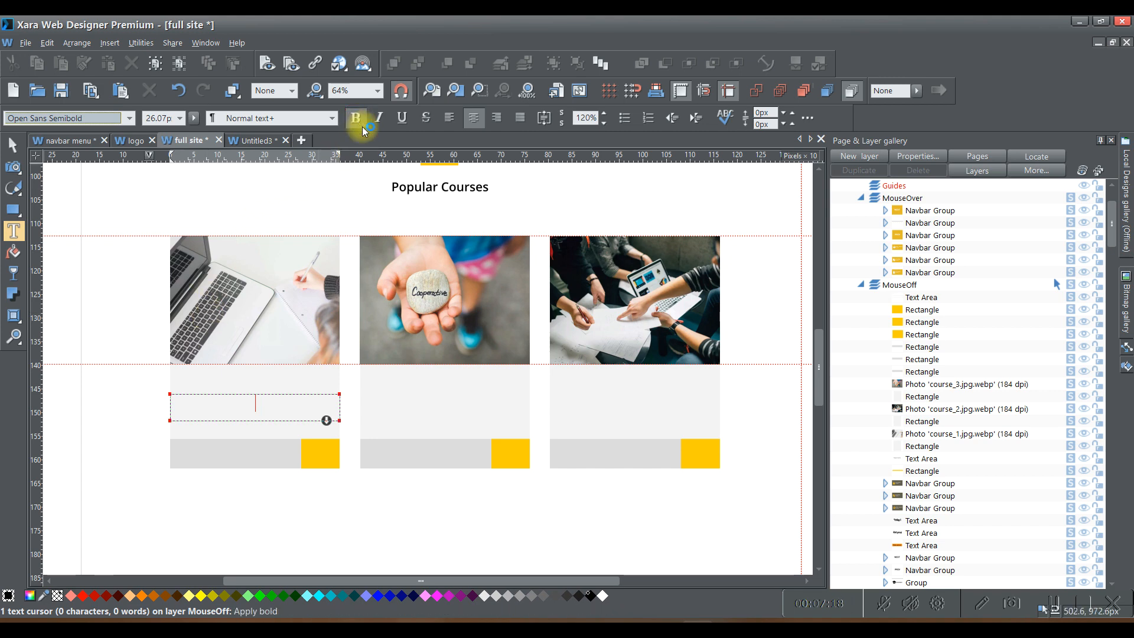
{"action": "left_click", "coordinate": [544, 118]}
{"action": "left_click", "coordinate": [558, 140]}
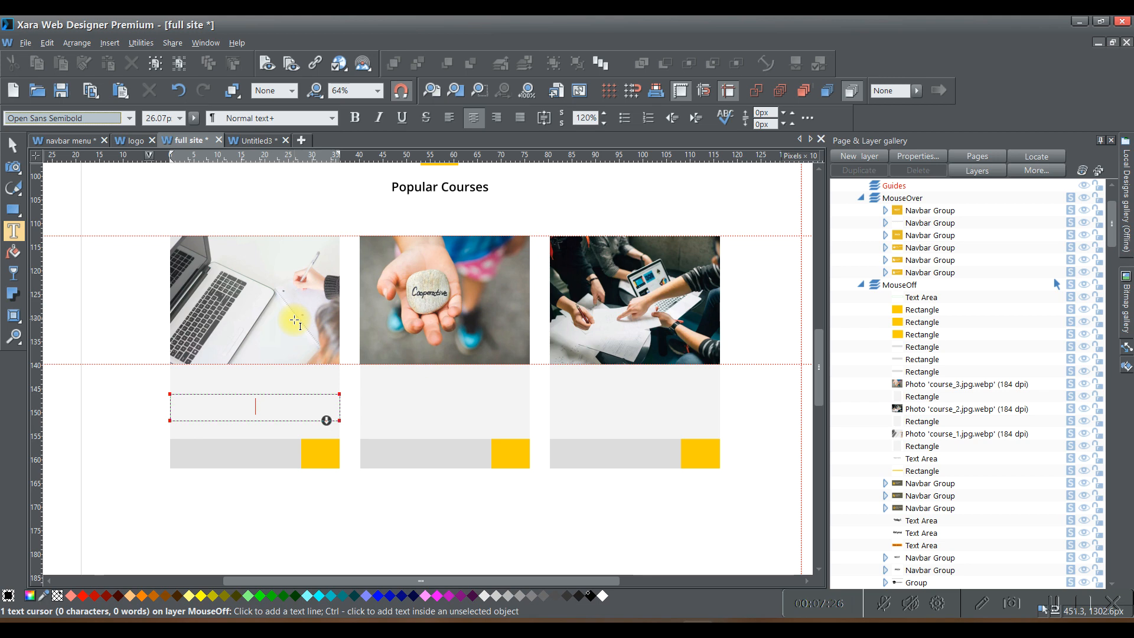
{"action": "key", "text": "shift+a"}
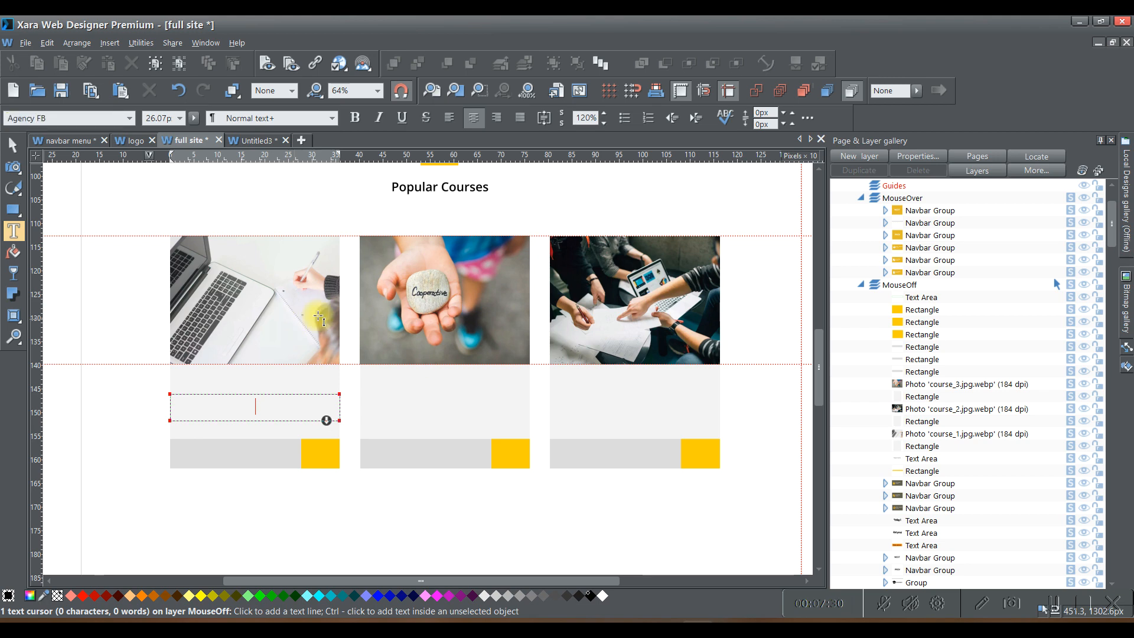
- Enter "A complete guide" in the laptop card's text area, correcting the spelling of "complete"
{"action": "left_click", "coordinate": [257, 407]}
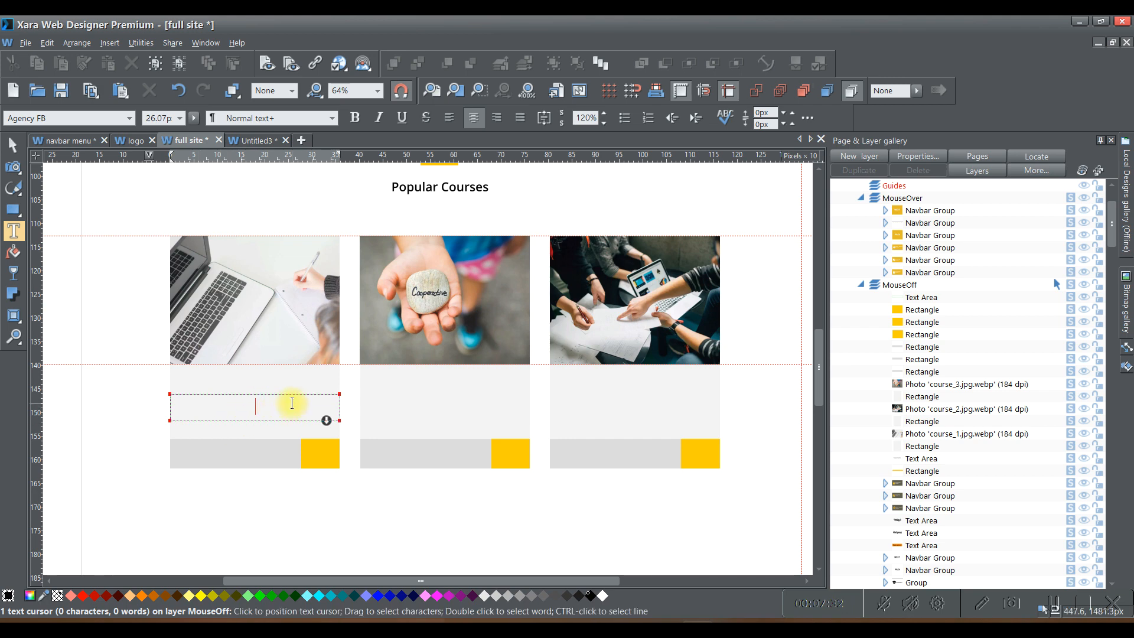
{"action": "type", "text": "a"}
{"action": "key", "text": "BackSpace"}
{"action": "type", "text": "A"}
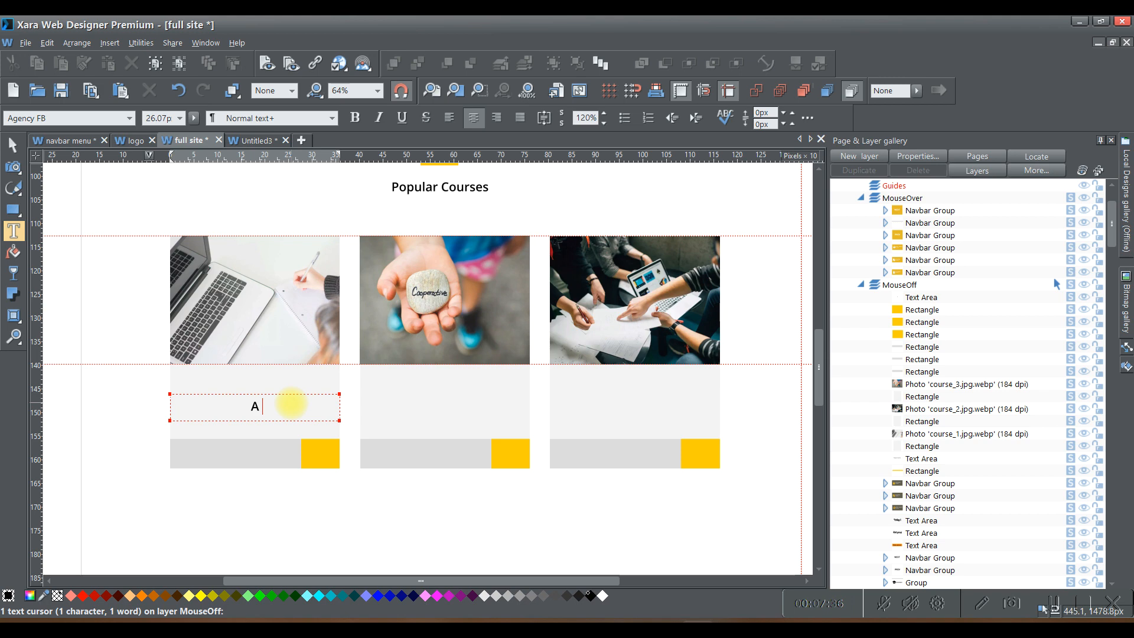
{"action": "type", "text": " com"}
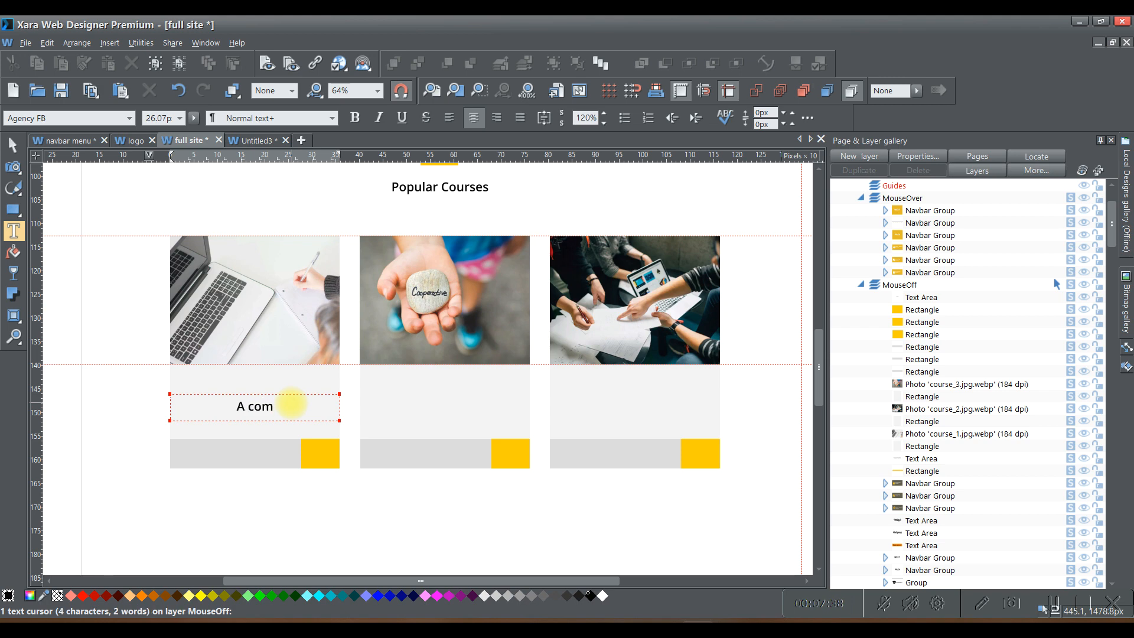
{"action": "type", "text": "plate gu"}
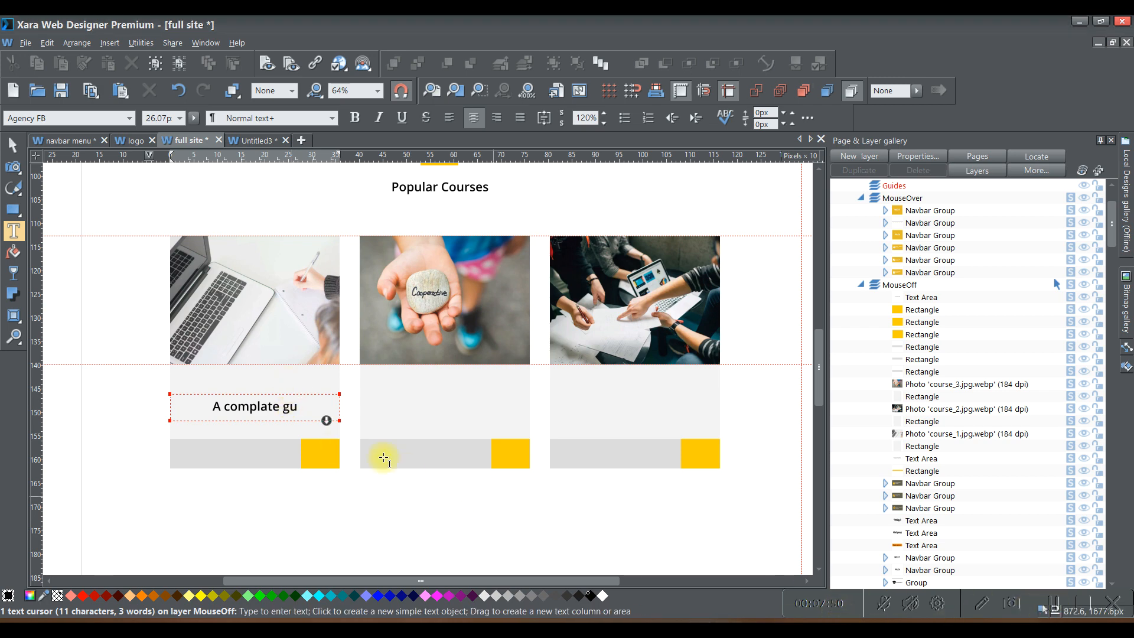
{"action": "left_click", "coordinate": [308, 403]}
{"action": "key", "text": "BackSpace"}
{"action": "key", "text": "BackSpace"}
{"action": "key", "text": "BackSpace"}
{"action": "key", "text": "BackSpace"}
{"action": "key", "text": "BackSpace"}
{"action": "key", "text": "BackSpace"}
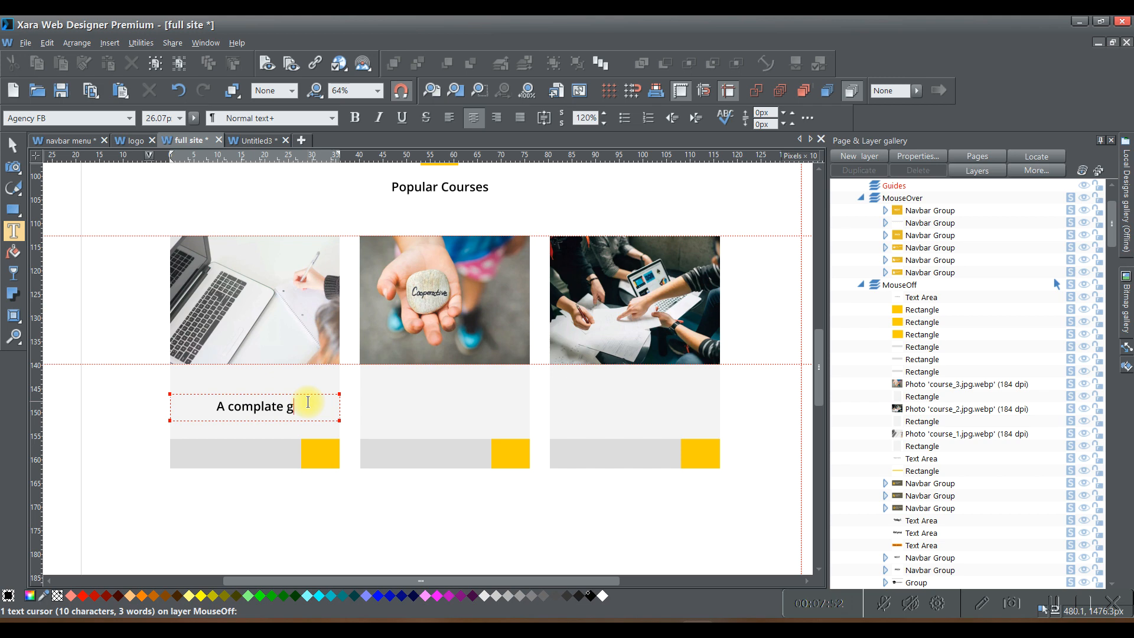
{"action": "type", "text": "e"}
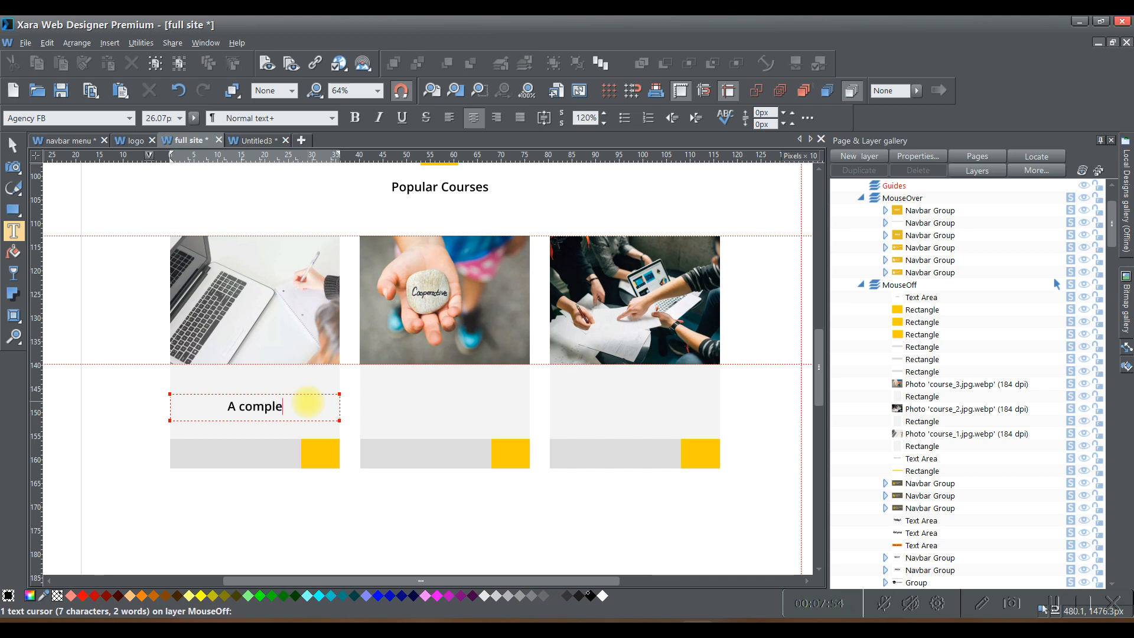
{"action": "type", "text": "te guide"}
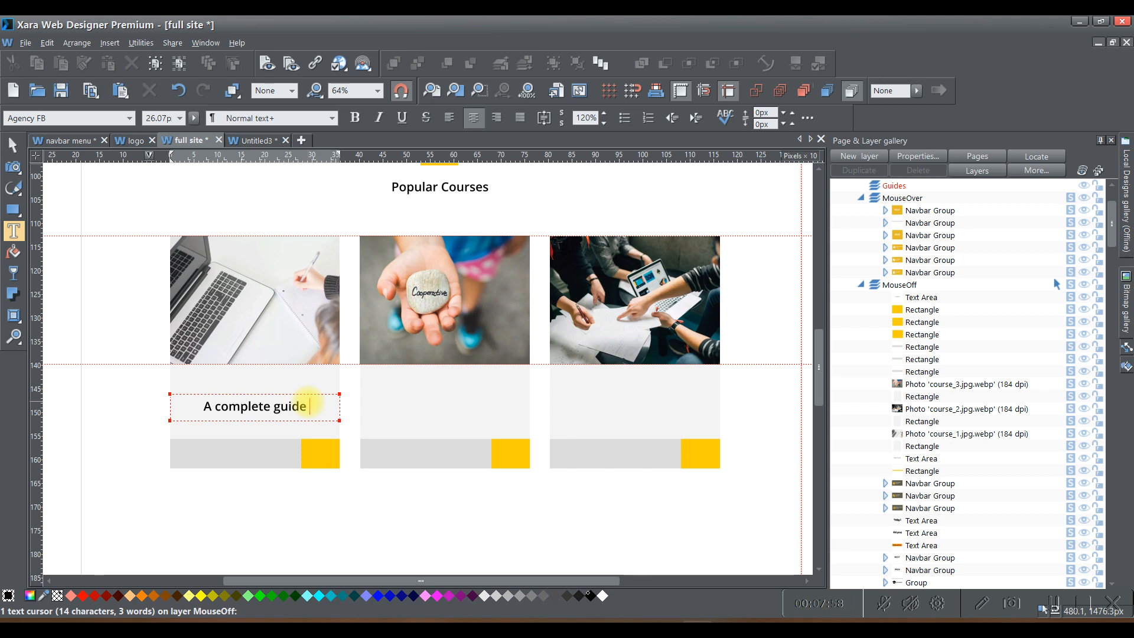
- Extend the laptop card's title so that it reads "A complete guide to design"
{"action": "type", "text": " to"}
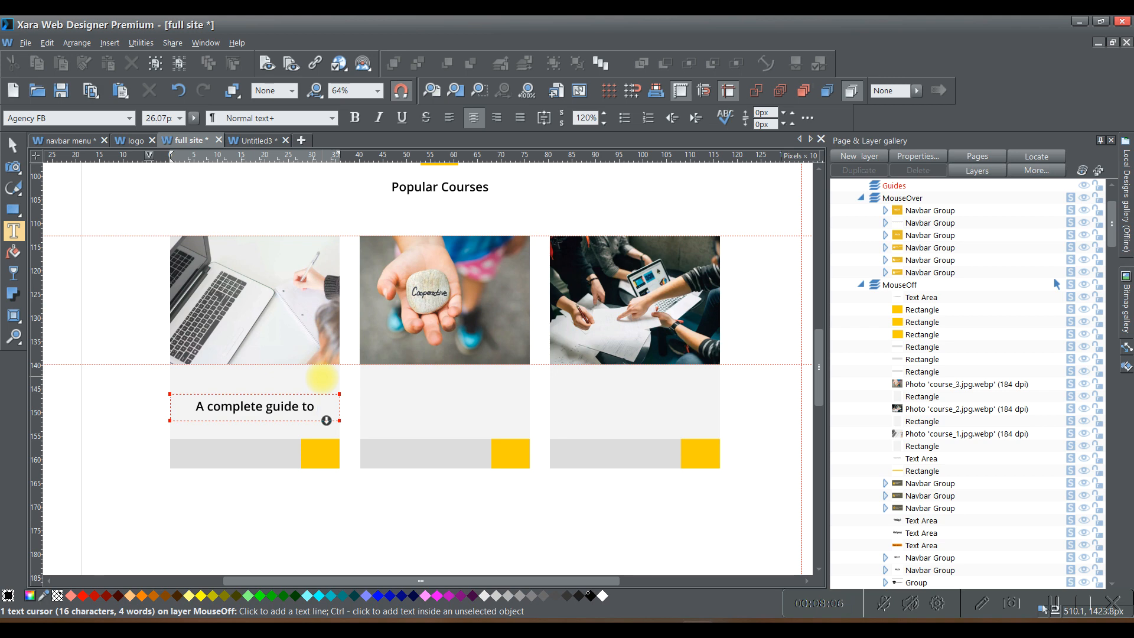
{"action": "type", "text": "de"}
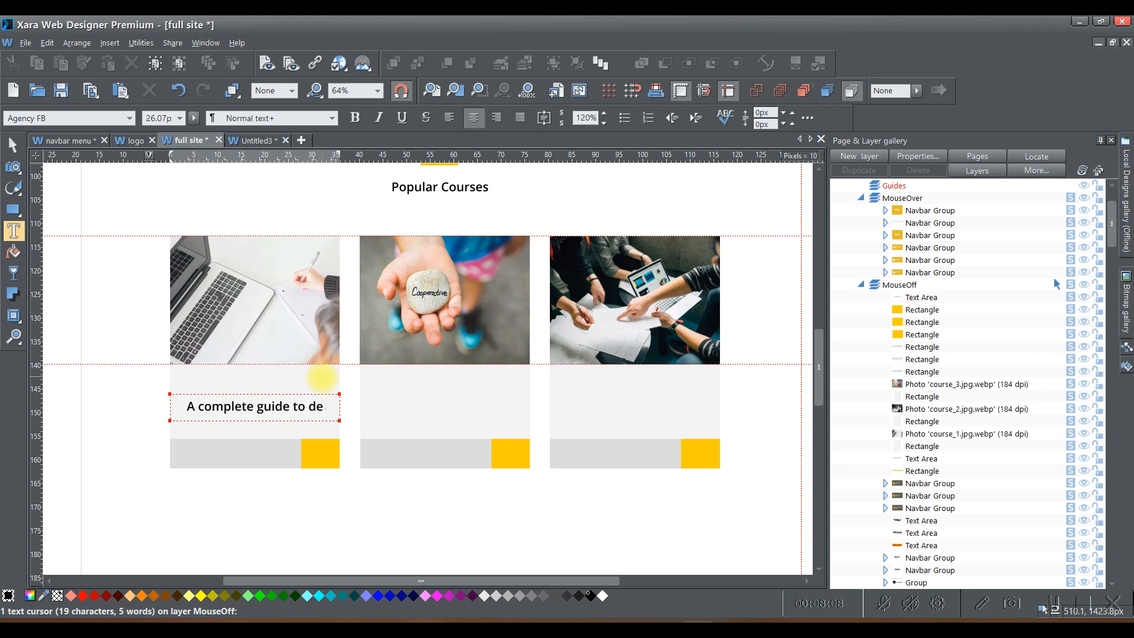
{"action": "type", "text": "sig"}
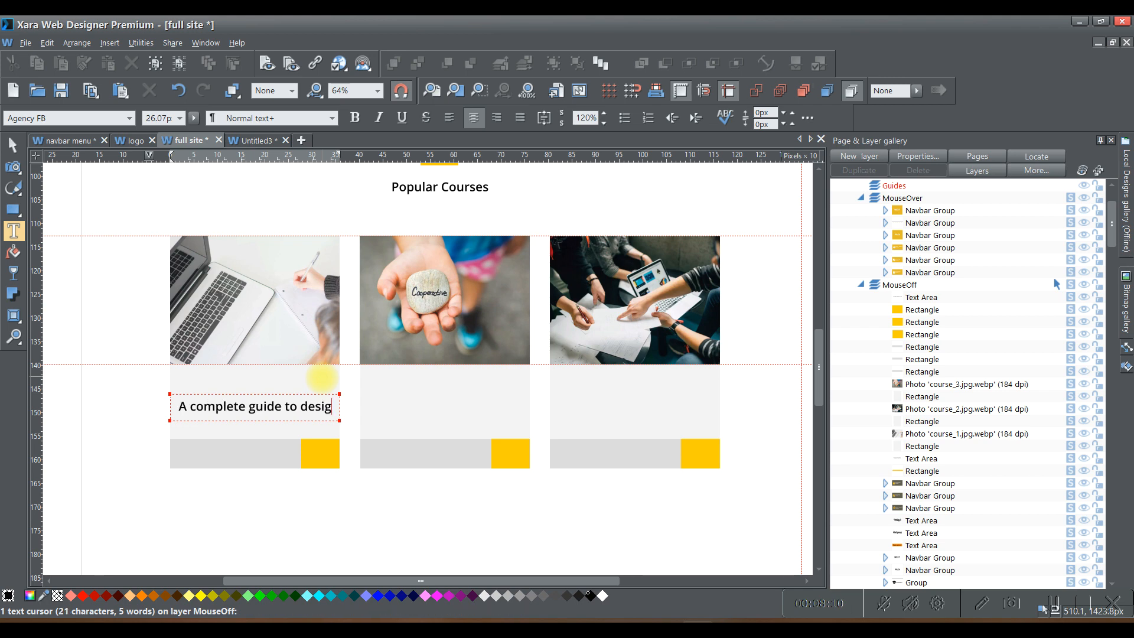
{"action": "type", "text": "ne"}
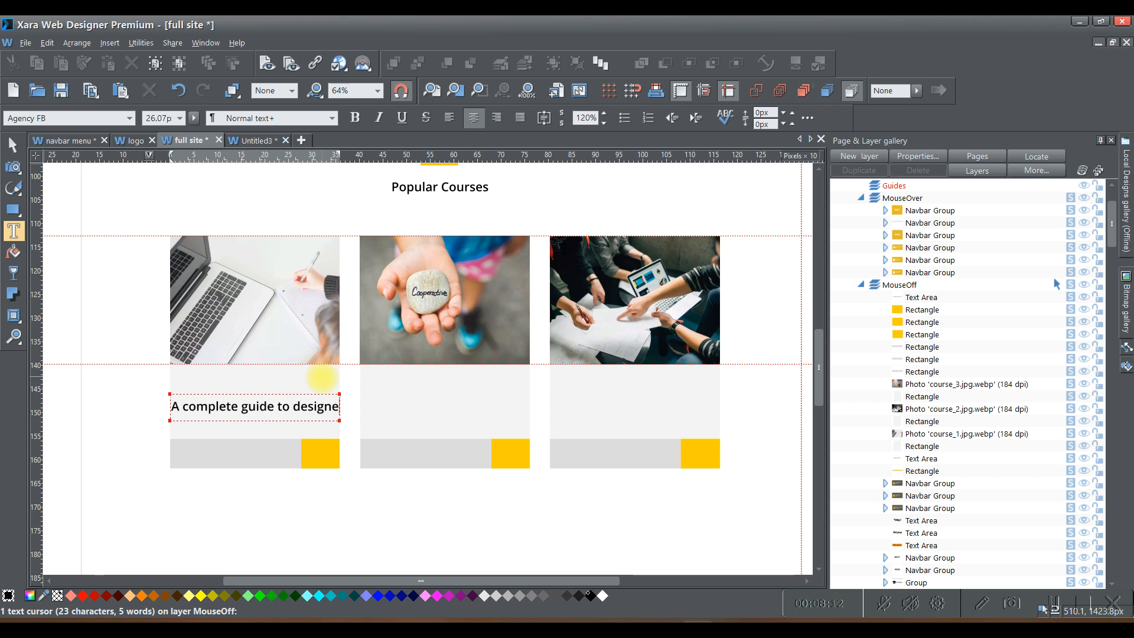
{"action": "key", "text": "BackSpace"}
{"action": "key", "text": "BackSpace"}
{"action": "key", "text": "BackSpace"}
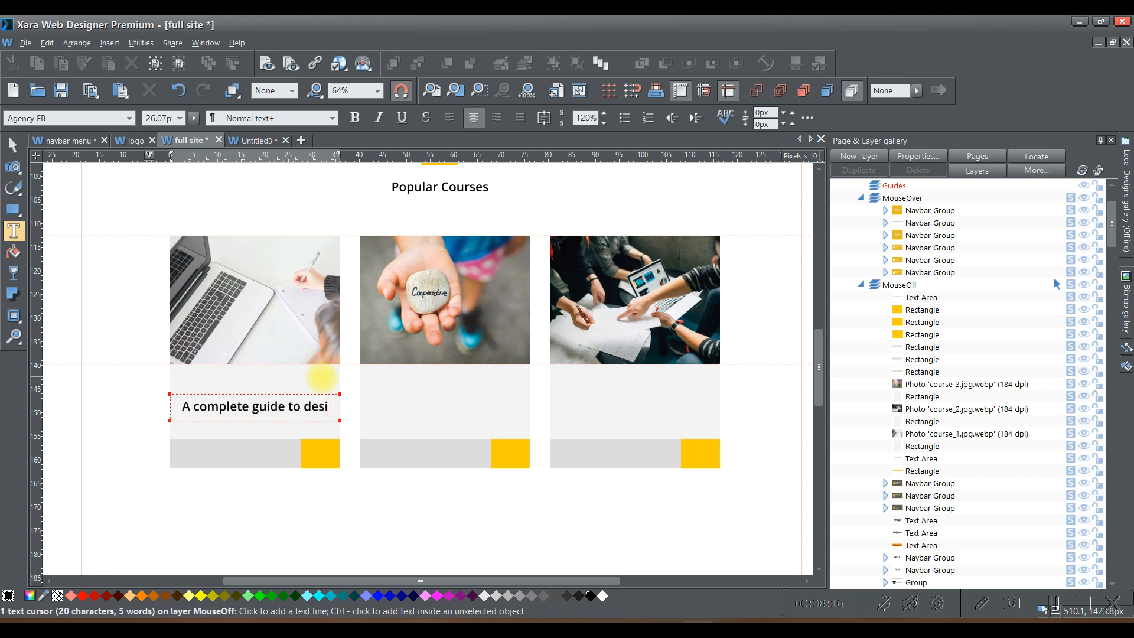
{"action": "left_click", "coordinate": [1054, 608]}
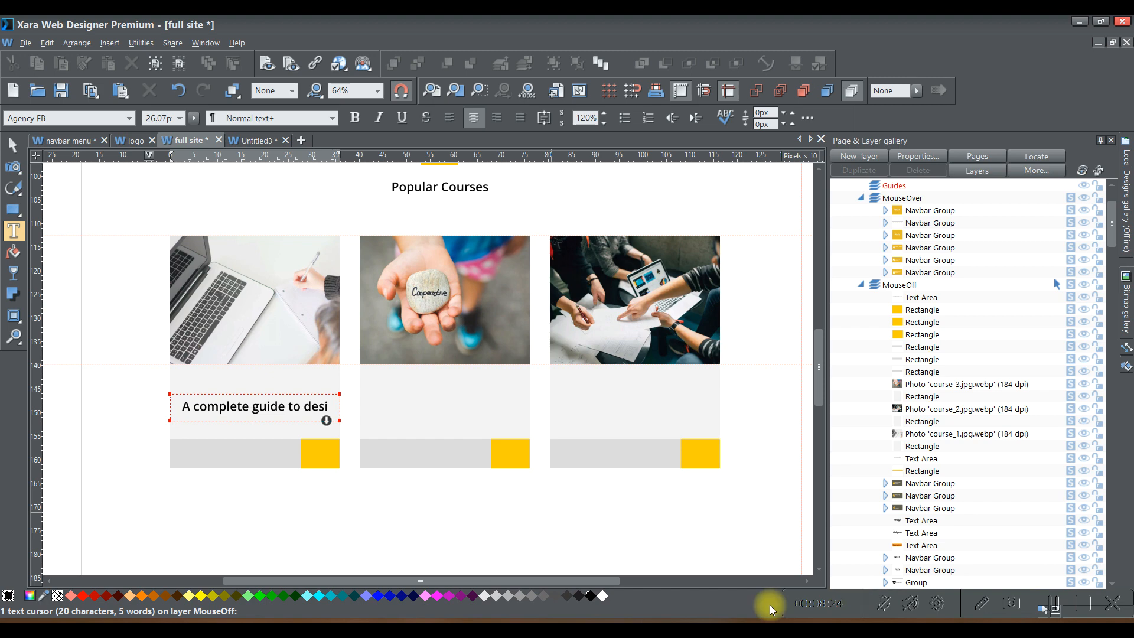
{"action": "left_click", "coordinate": [341, 408]}
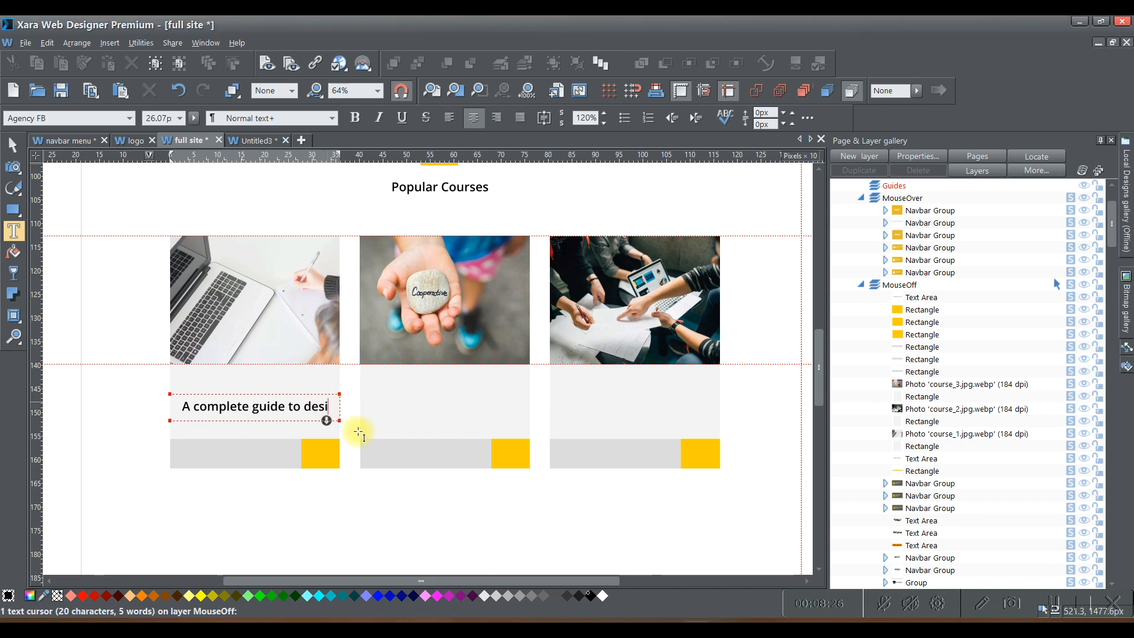
{"action": "type", "text": "gn"}
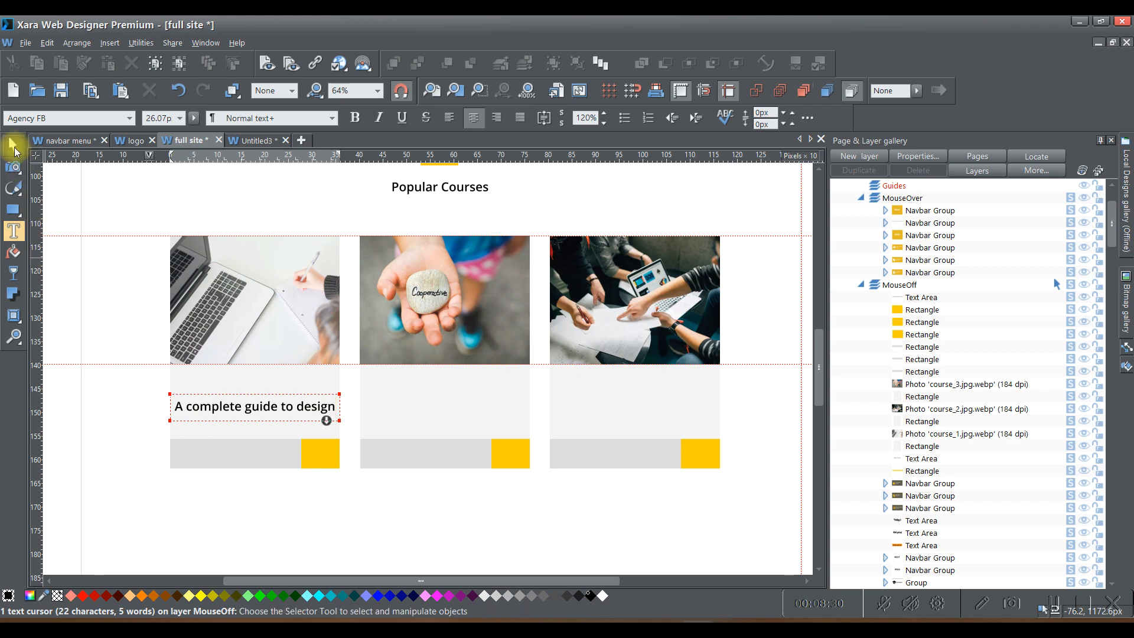
- Set the font size of the laptop card's whole title to 24 px
{"action": "triple_click", "coordinate": [277, 407]}
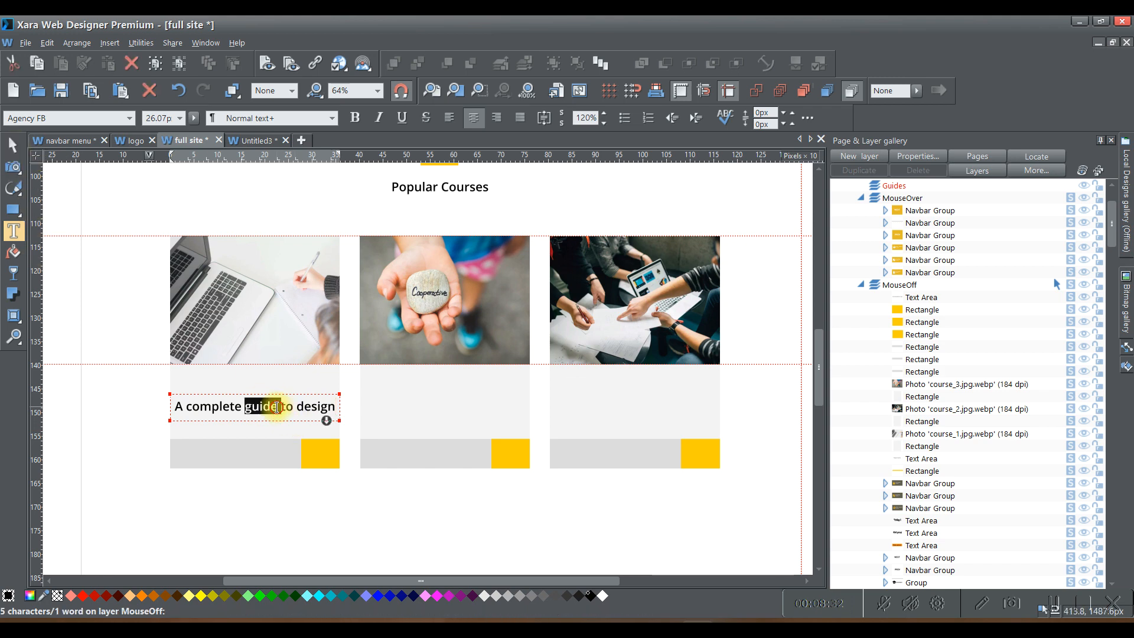
{"action": "left_click", "coordinate": [180, 118]}
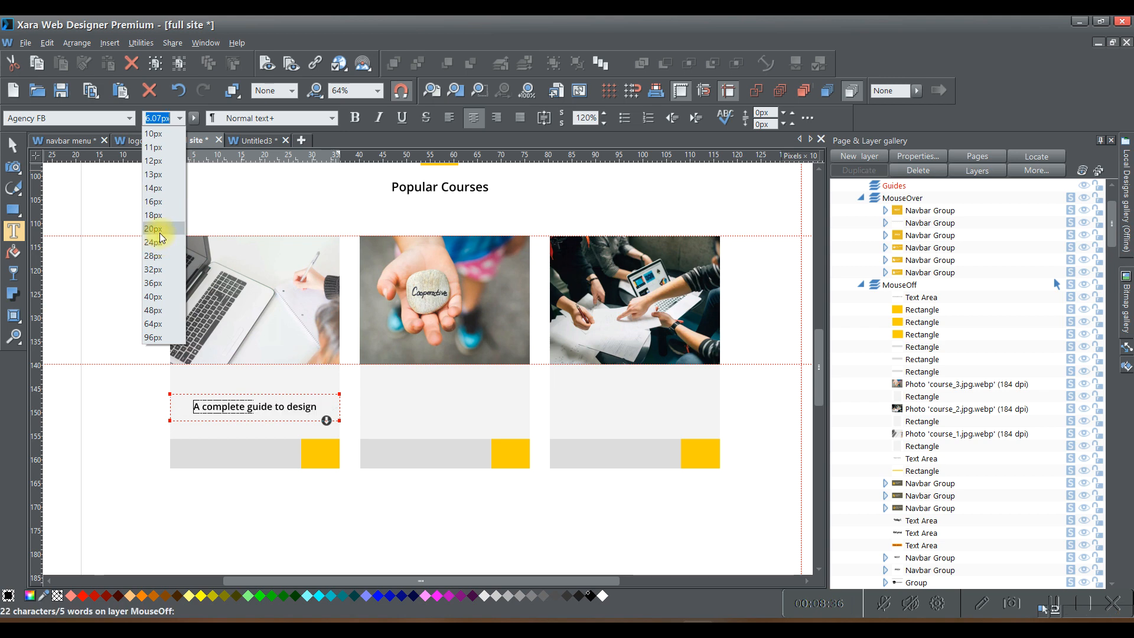
{"action": "left_click", "coordinate": [159, 243]}
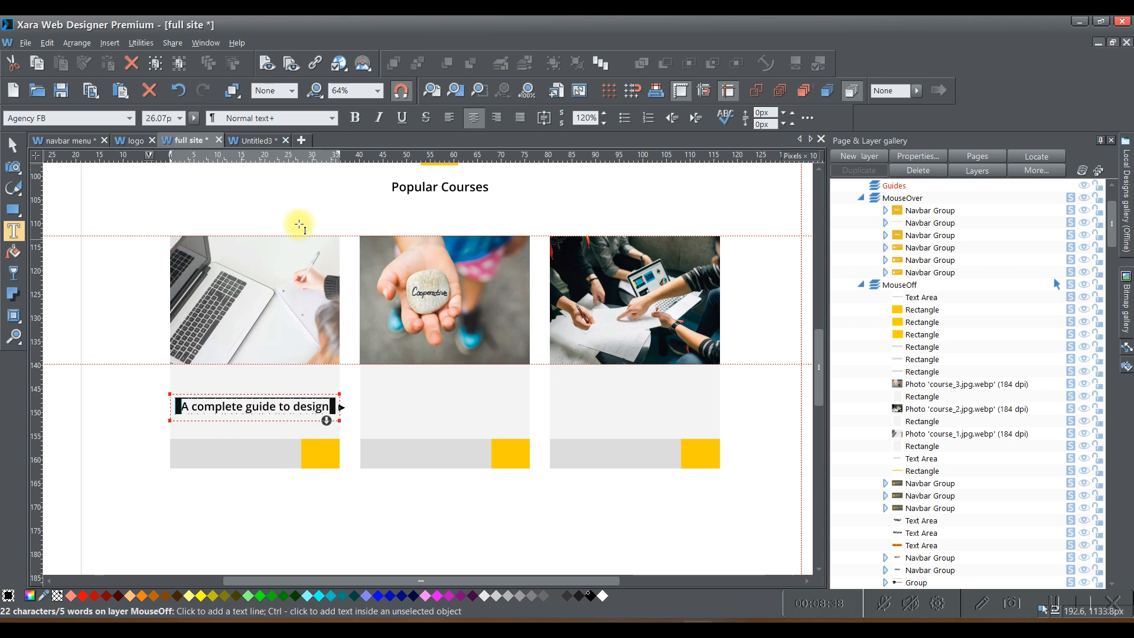
- Move the laptop card's title up near the upper edge of its pale panel, to about Y 1427 px
{"action": "left_click", "coordinate": [15, 145]}
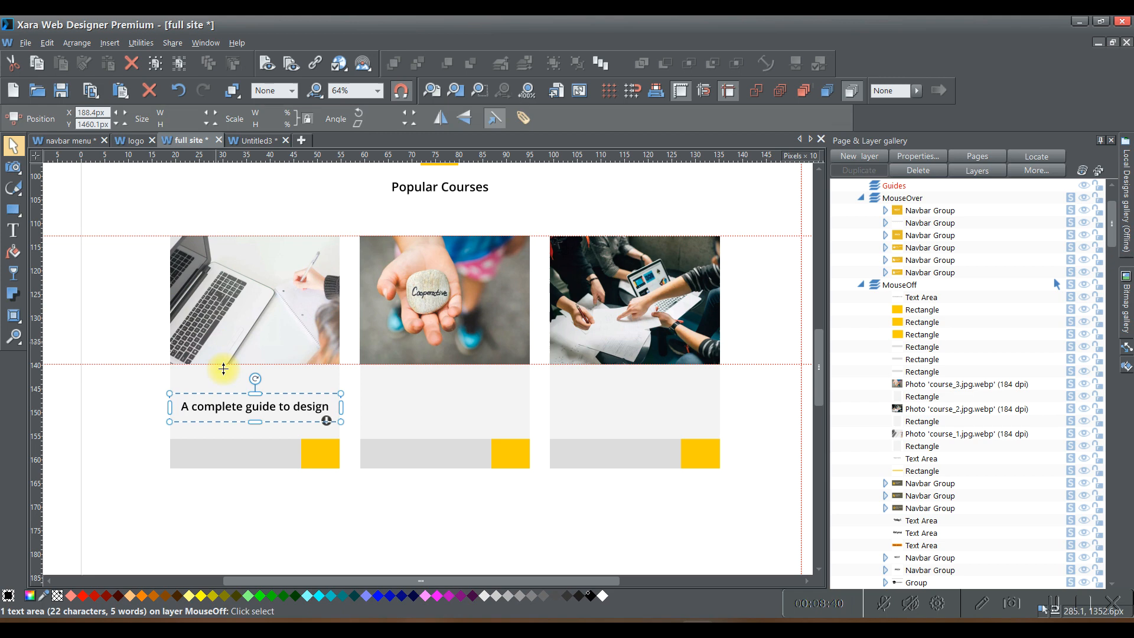
{"action": "left_click_drag", "start_coordinate": [256, 408], "coordinate": [255, 395]}
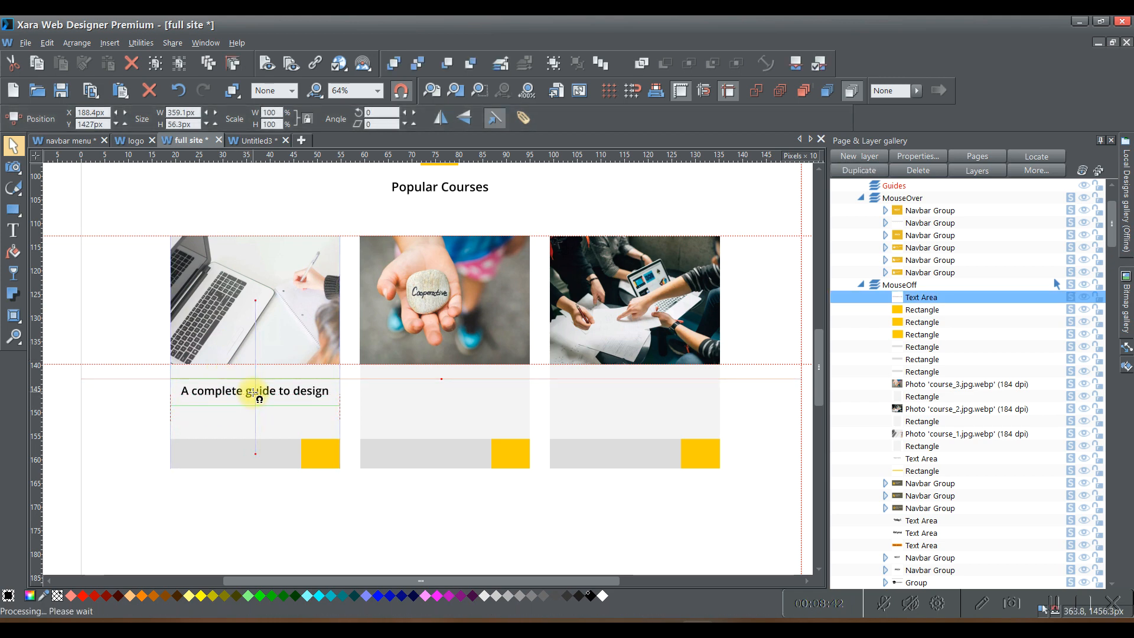
{"action": "left_click", "coordinate": [129, 271]}
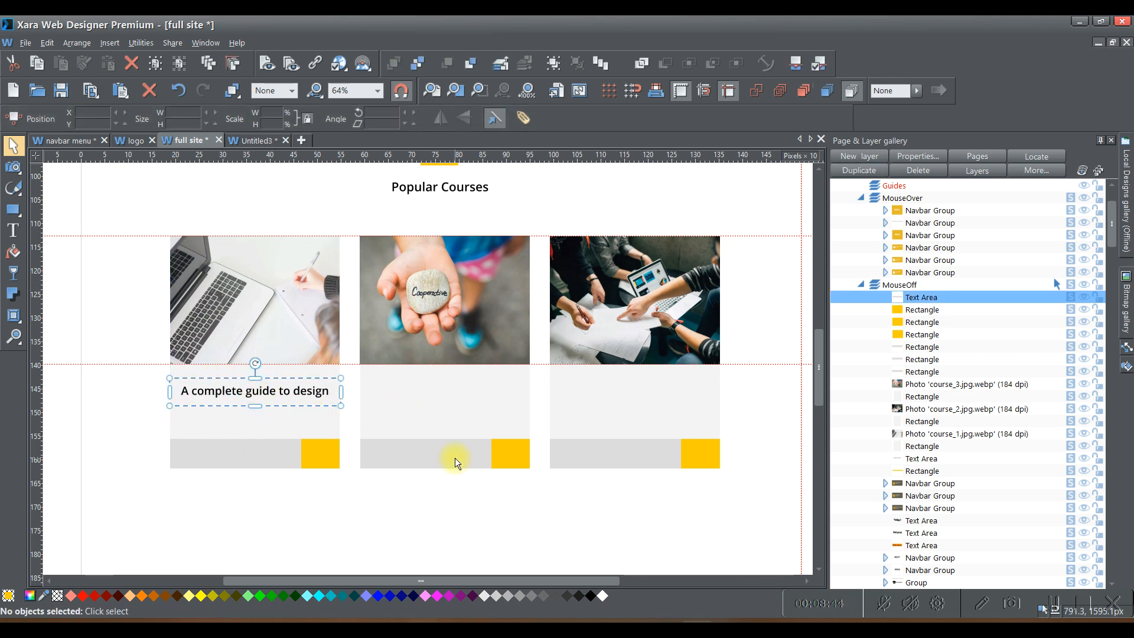
- Duplicate the laptop card's title and place the copy at the same height on the middle card
{"action": "left_click", "coordinate": [245, 398]}
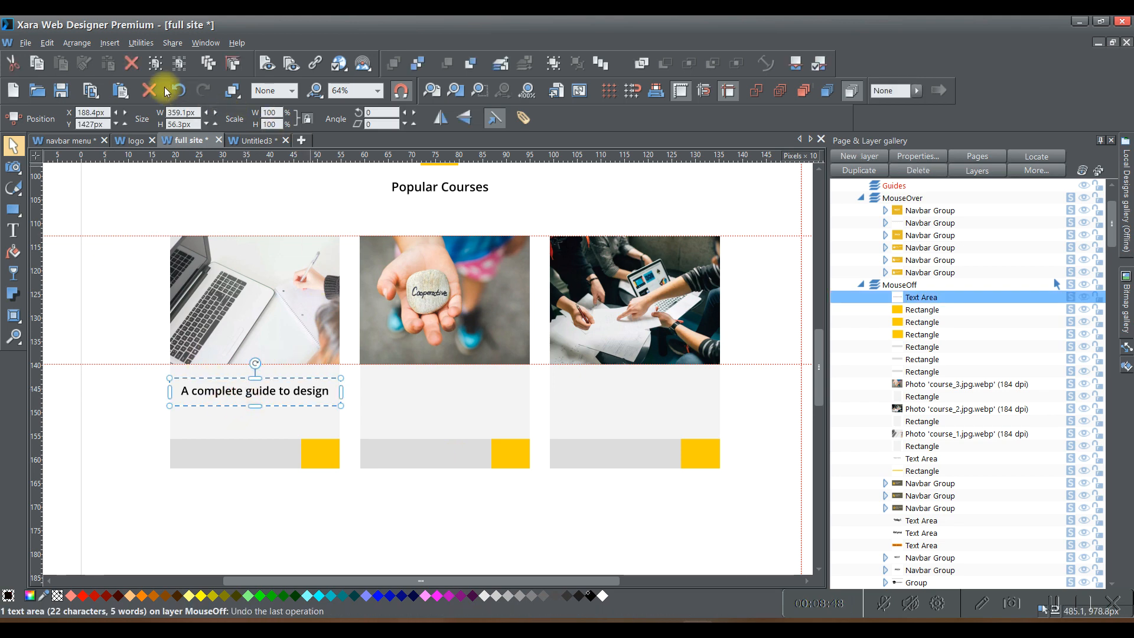
{"action": "left_click", "coordinate": [212, 65]}
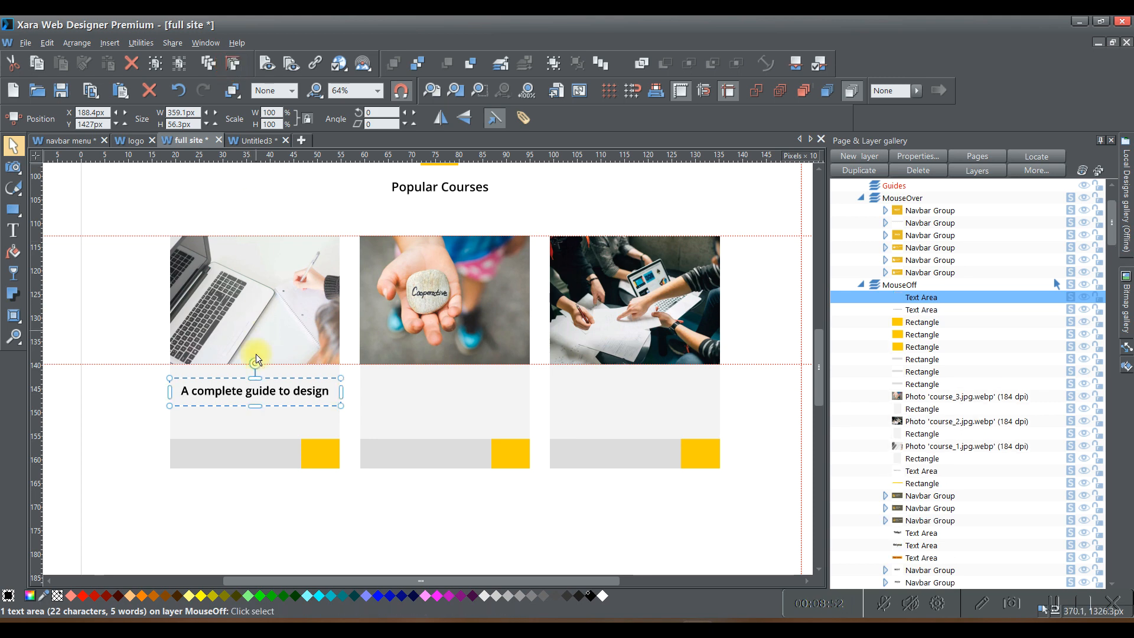
{"action": "left_click_drag", "start_coordinate": [254, 400], "coordinate": [453, 401]}
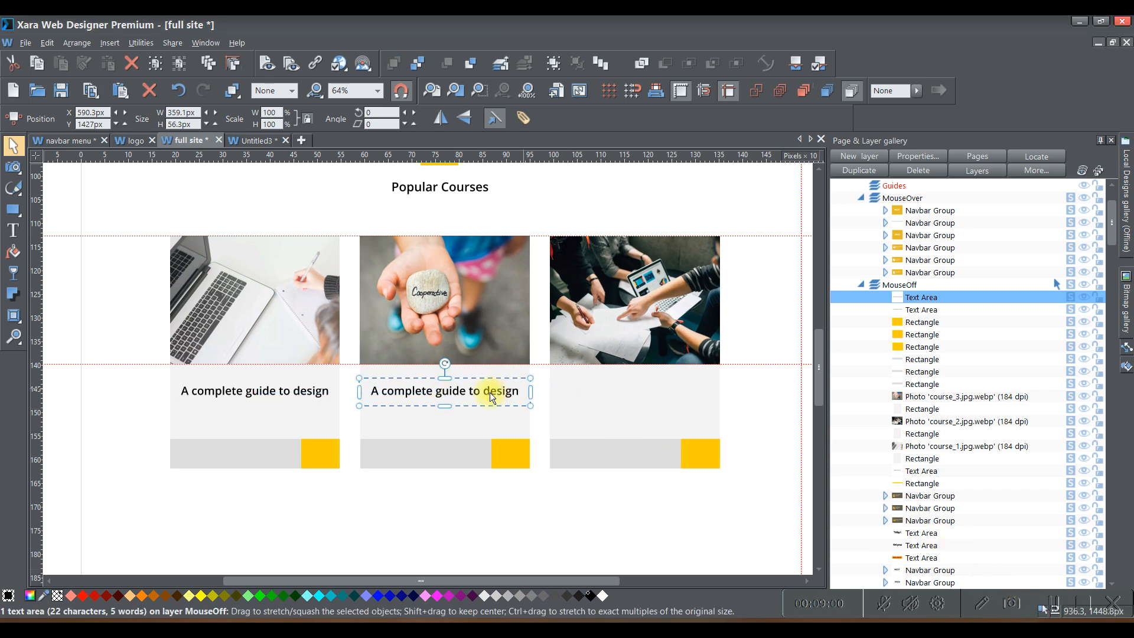
- Duplicate the middle card's title and place the copy at the same height on the third card
{"action": "left_click", "coordinate": [202, 93]}
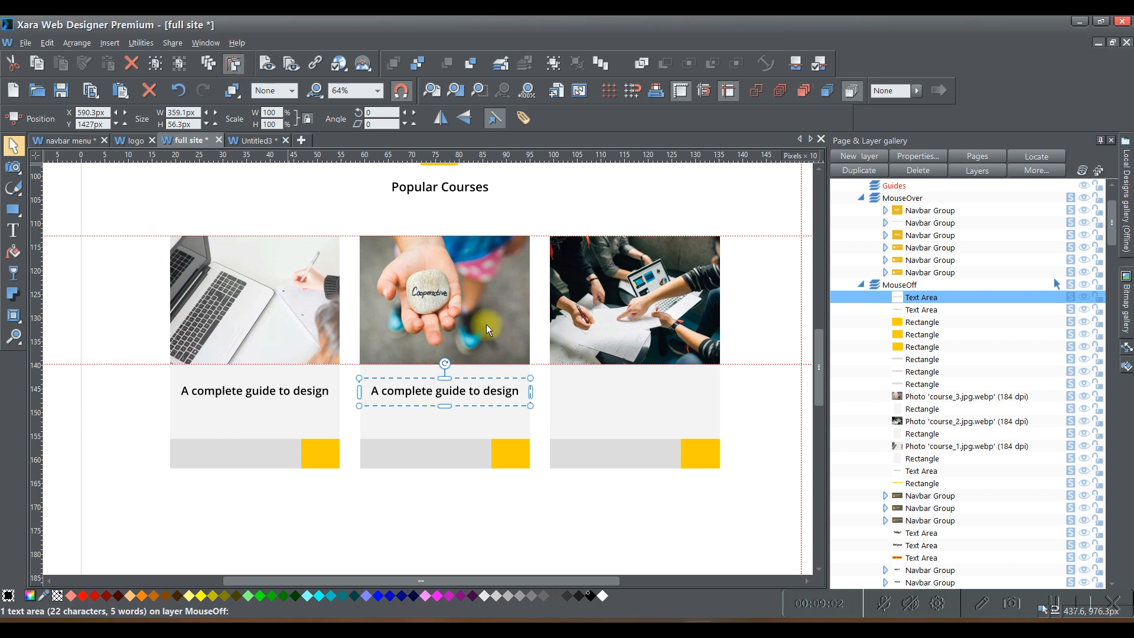
{"action": "left_click", "coordinate": [458, 392]}
{"action": "left_click_drag", "start_coordinate": [502, 404], "coordinate": [653, 397]}
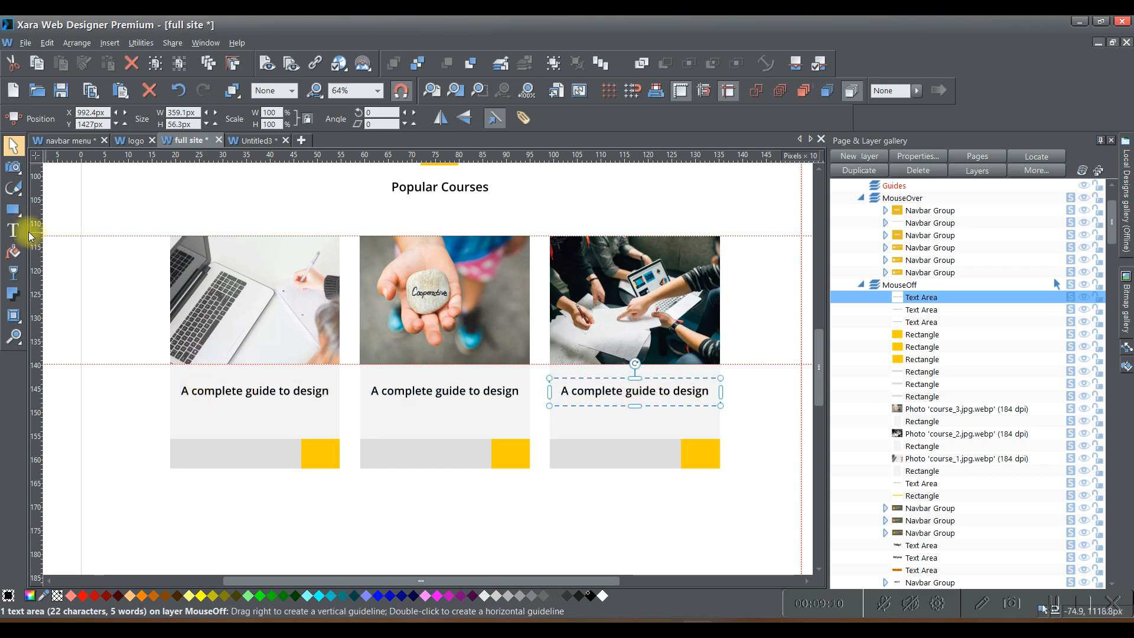
- Draw a text area across the full width of the laptop card's pale panel, directly below its title
{"action": "left_click", "coordinate": [57, 231]}
{"action": "left_click", "coordinate": [13, 230]}
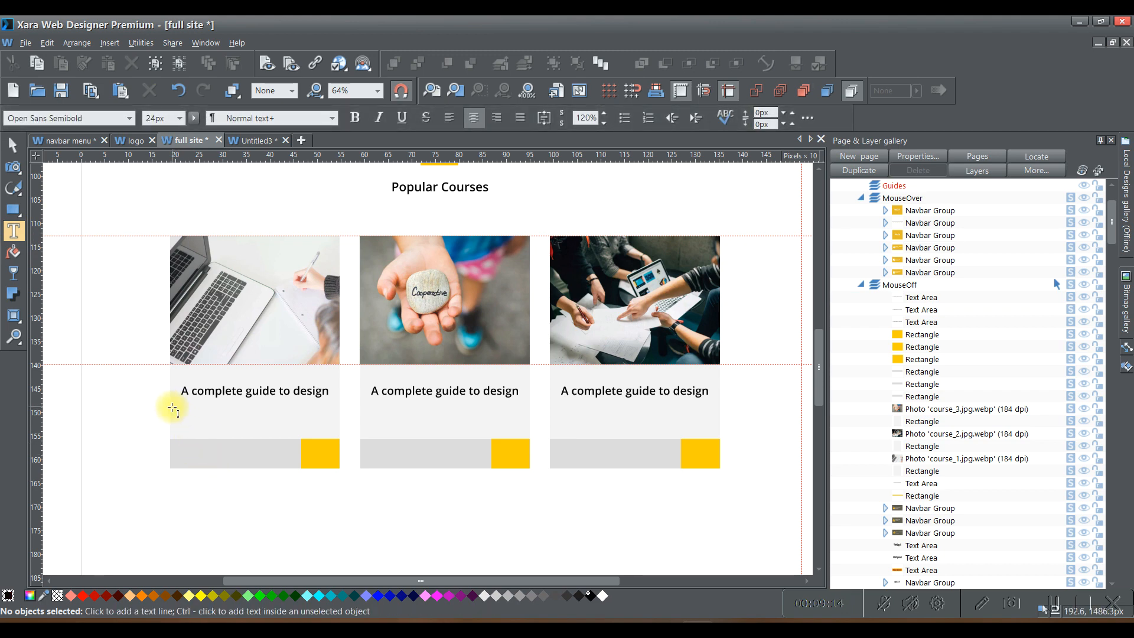
{"action": "left_click", "coordinate": [336, 420]}
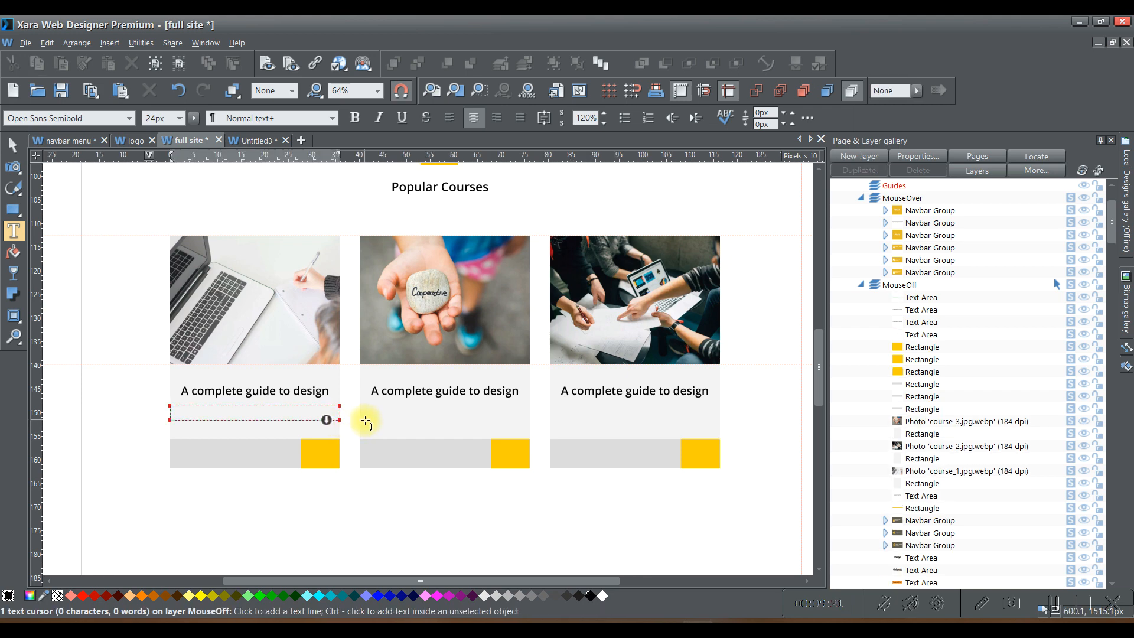
- Set the empty text area below the laptop card's title to 20 px font size and Center vertical alignment
{"action": "left_click", "coordinate": [180, 118]}
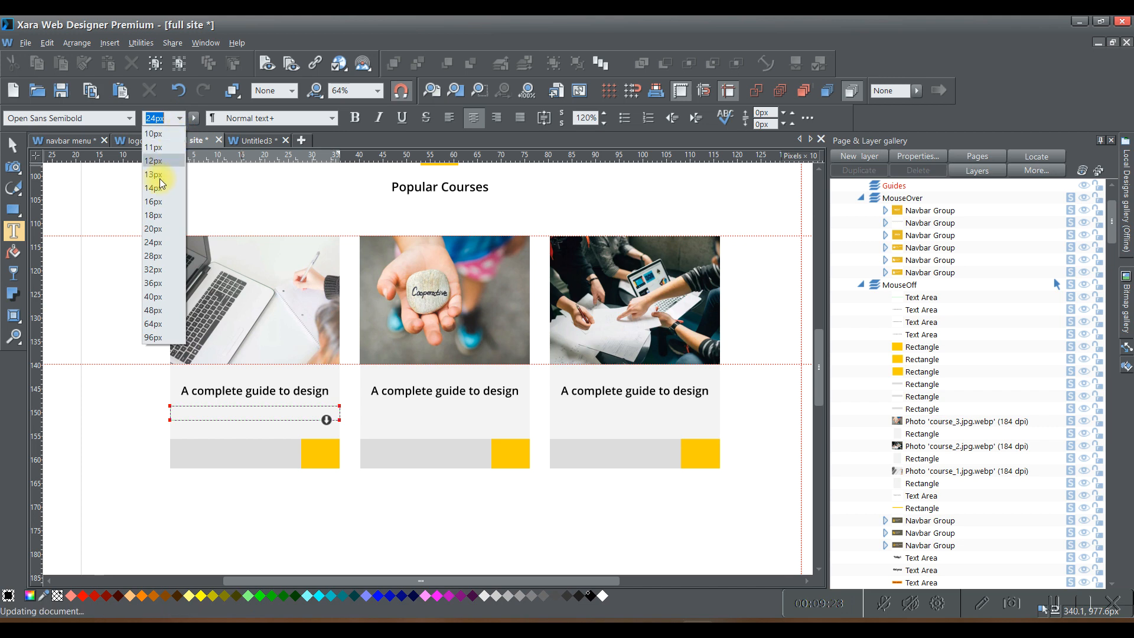
{"action": "left_click", "coordinate": [155, 229]}
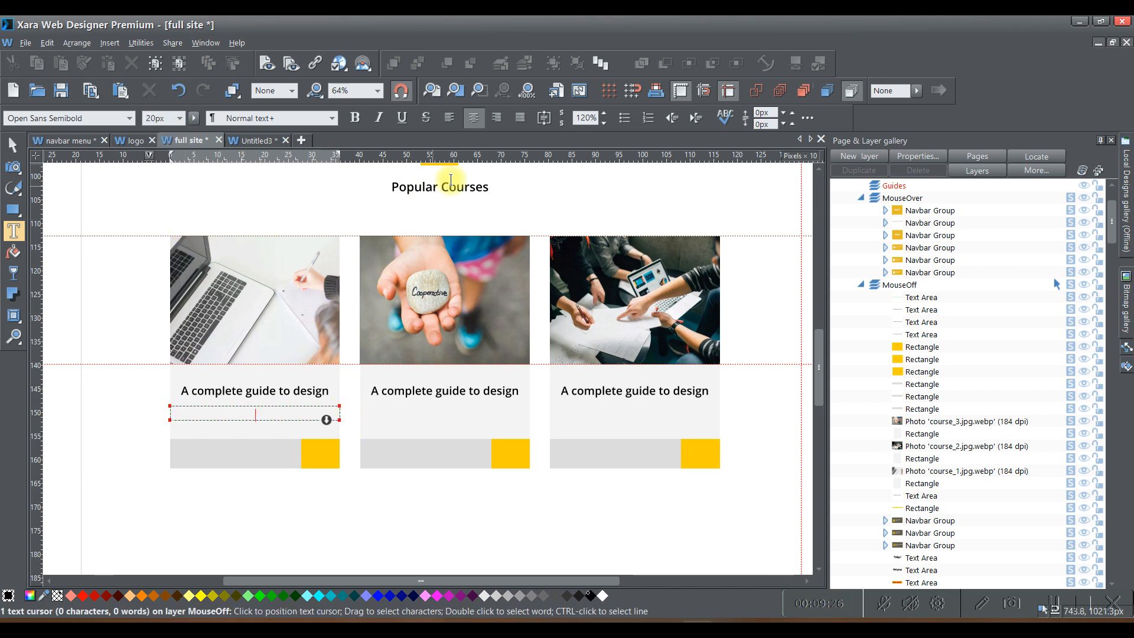
{"action": "left_click", "coordinate": [545, 120]}
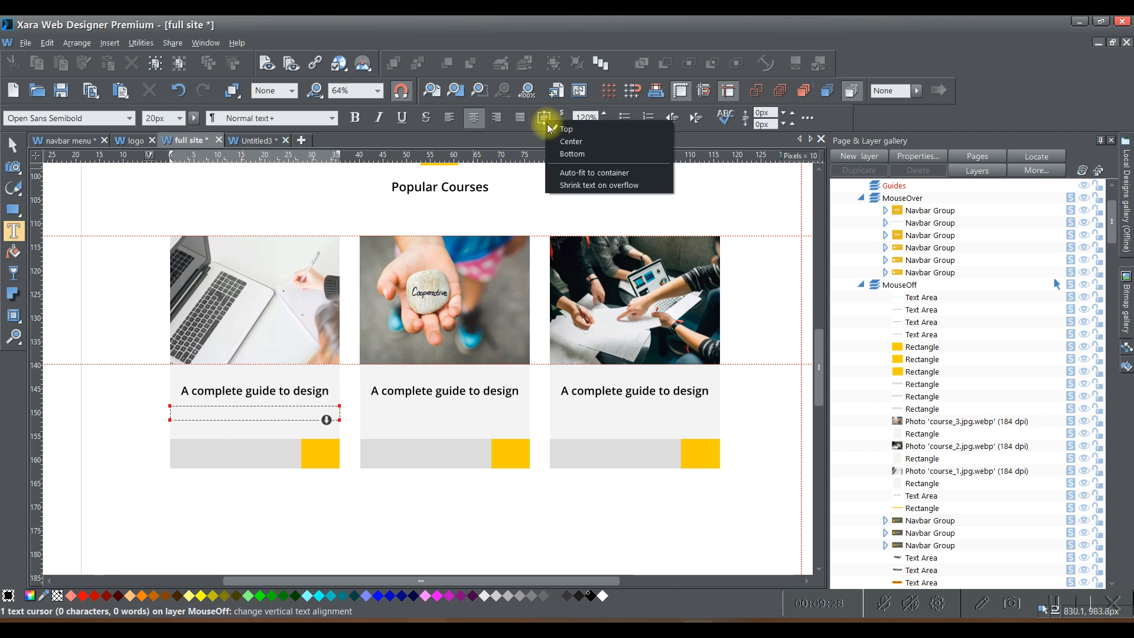
{"action": "left_click", "coordinate": [560, 139]}
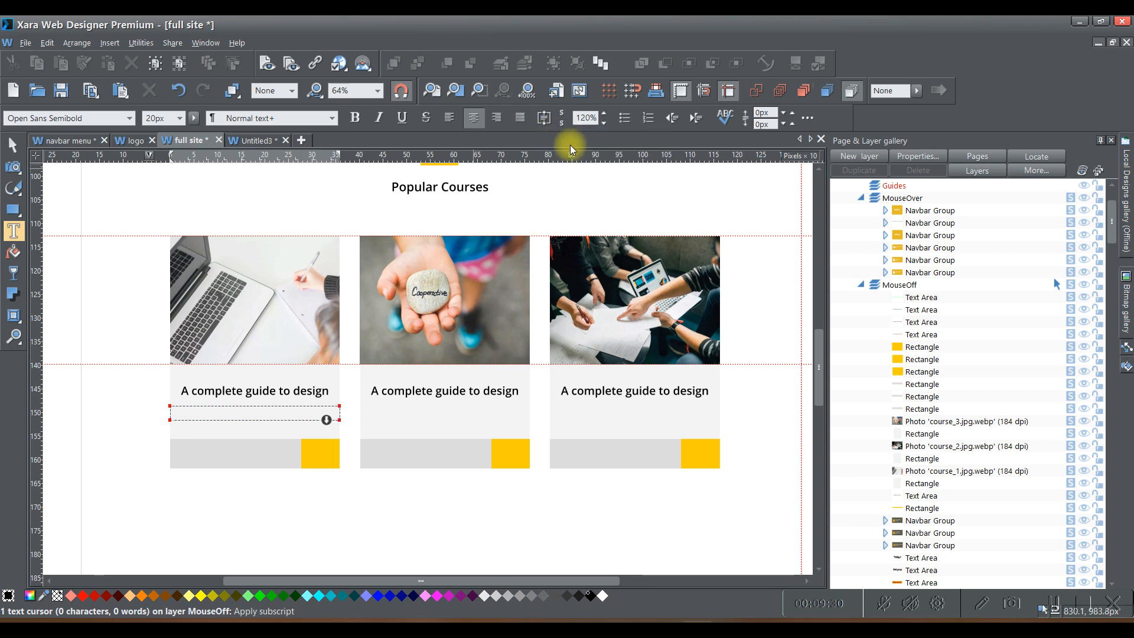
{"action": "left_click", "coordinate": [1053, 606]}
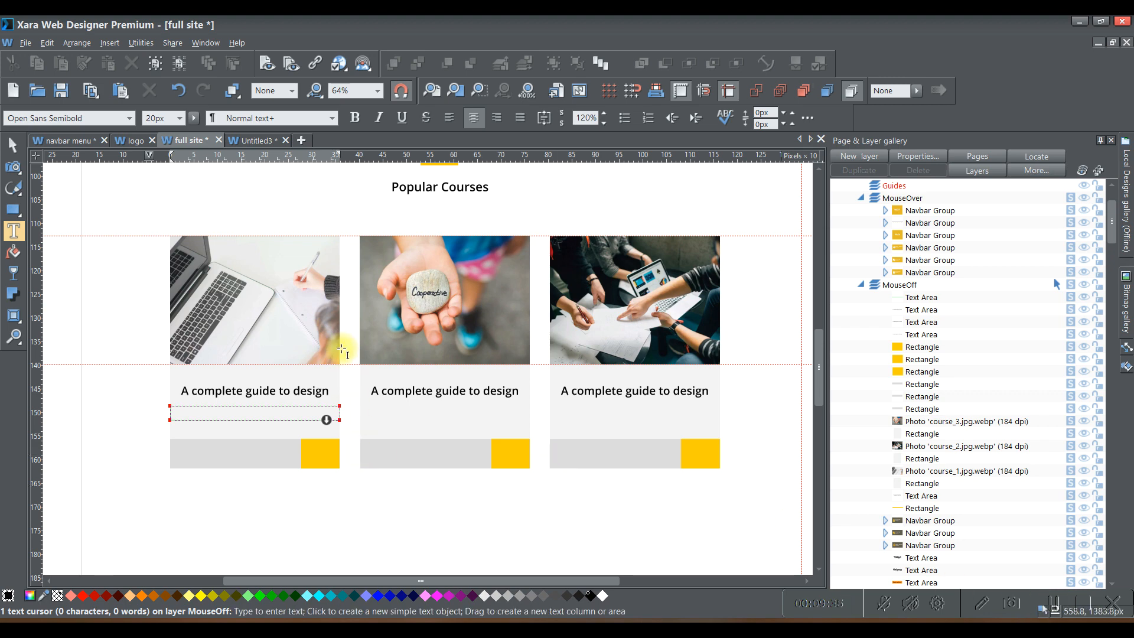
- Enter "Adove" in the text area below the laptop card's title and increase the area's height to about 41 px
{"action": "left_click", "coordinate": [265, 420]}
{"action": "type", "text": "A"}
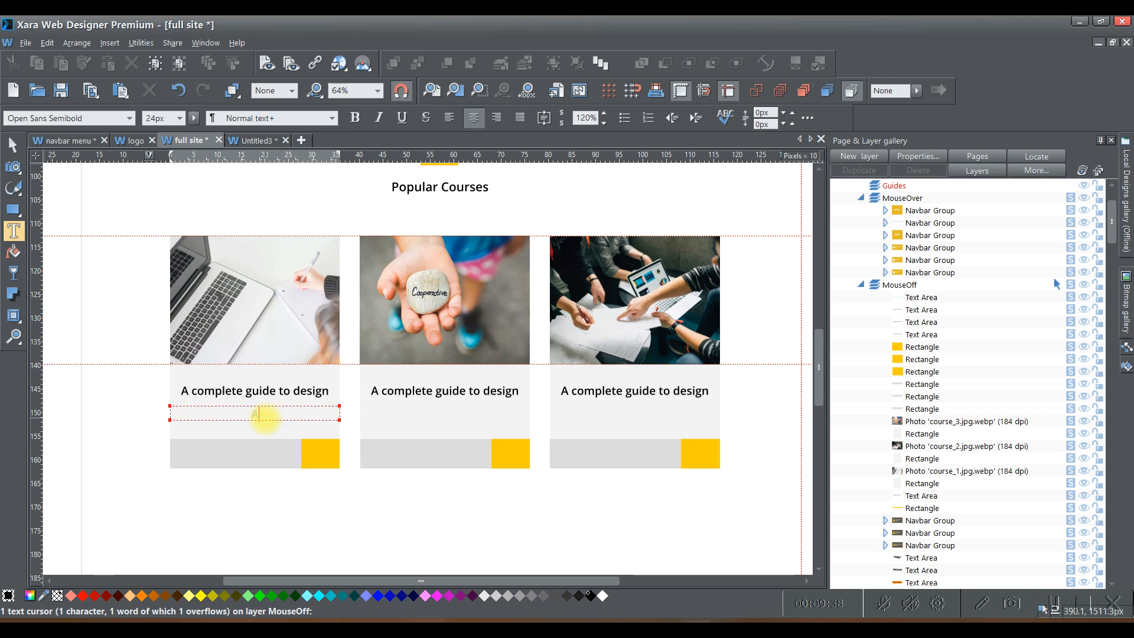
{"action": "type", "text": "dove"}
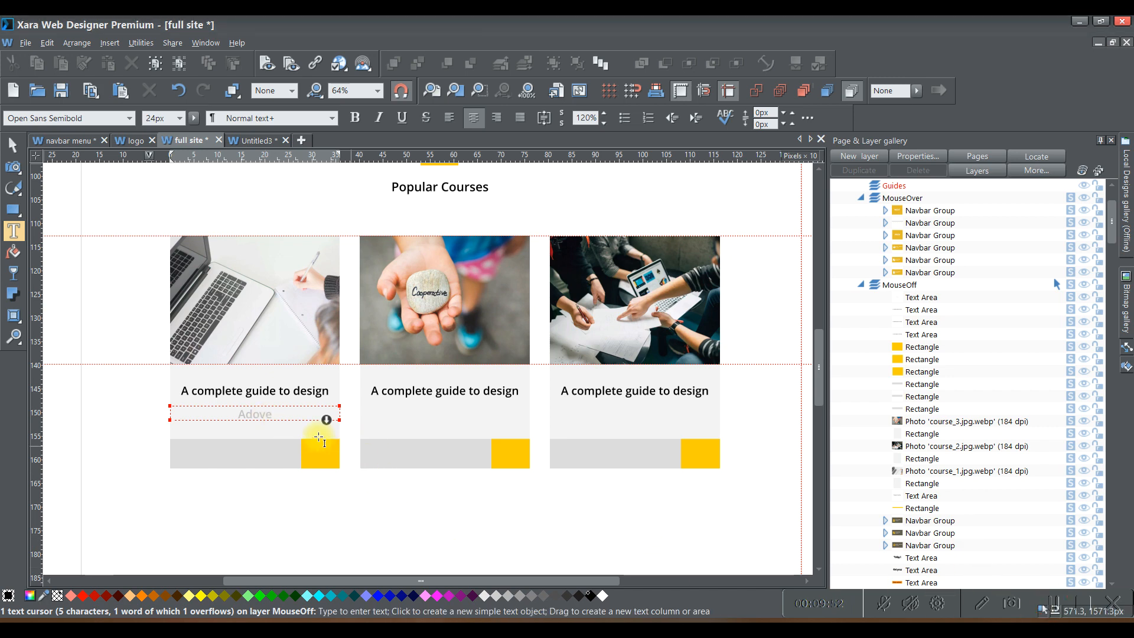
{"action": "left_click", "coordinate": [12, 144]}
{"action": "left_click", "coordinate": [303, 424]}
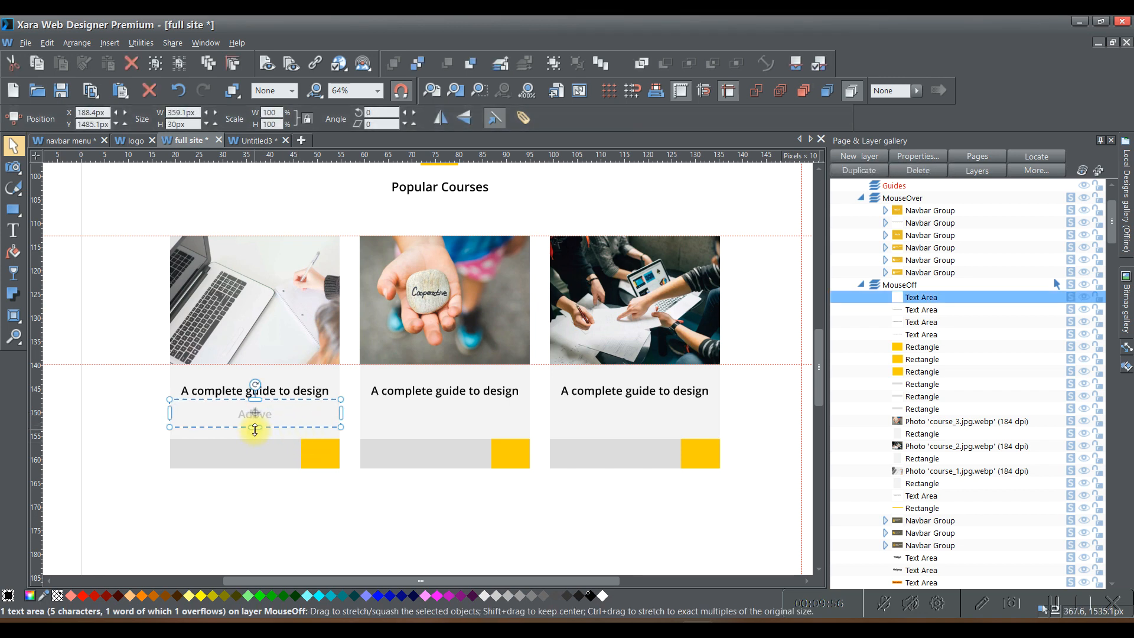
{"action": "left_click_drag", "start_coordinate": [254, 429], "coordinate": [254, 435]}
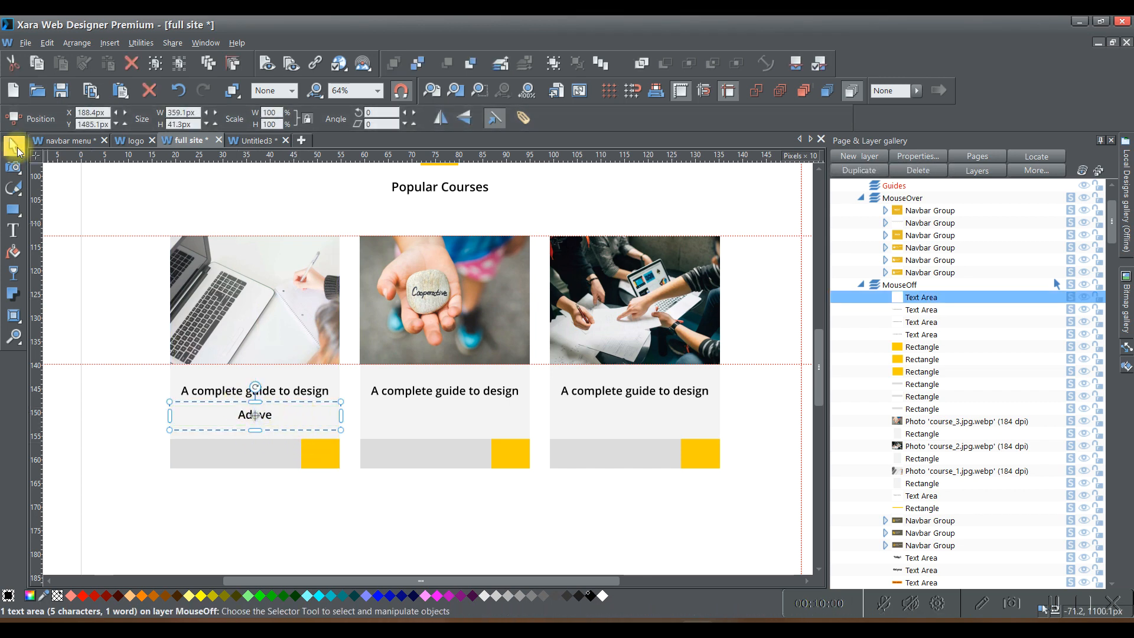
- Correct the laptop card's description to "Adobe" and extend it so that it reads "Adobe Guide, Layes,"
{"action": "left_click", "coordinate": [12, 230]}
{"action": "left_click", "coordinate": [287, 417]}
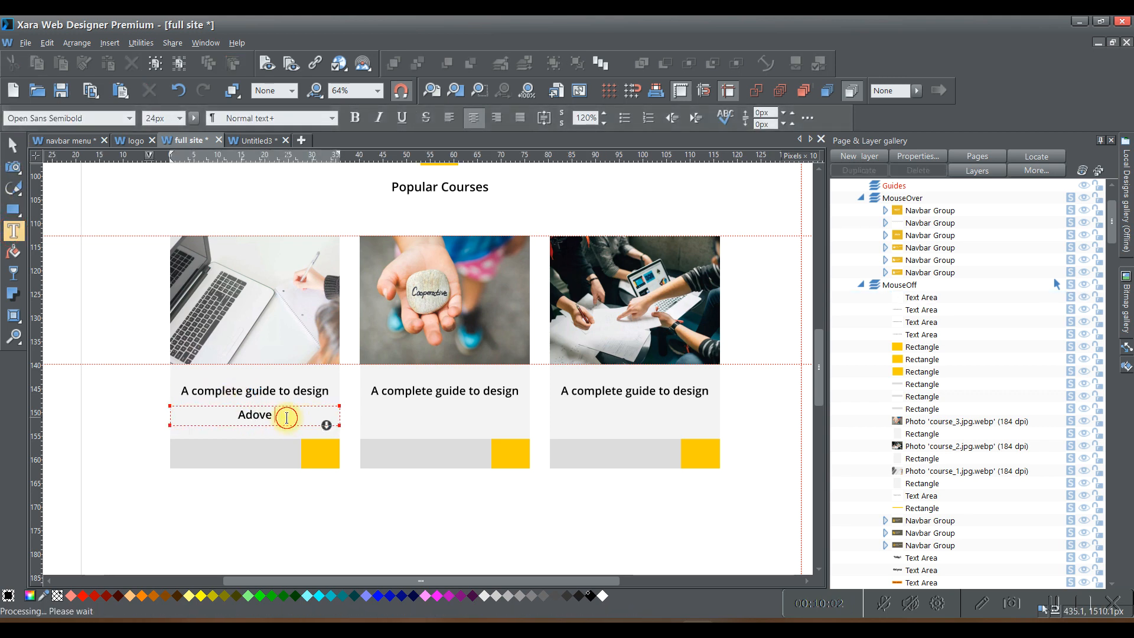
{"action": "key", "text": "BackSpace"}
{"action": "key", "text": "BackSpace"}
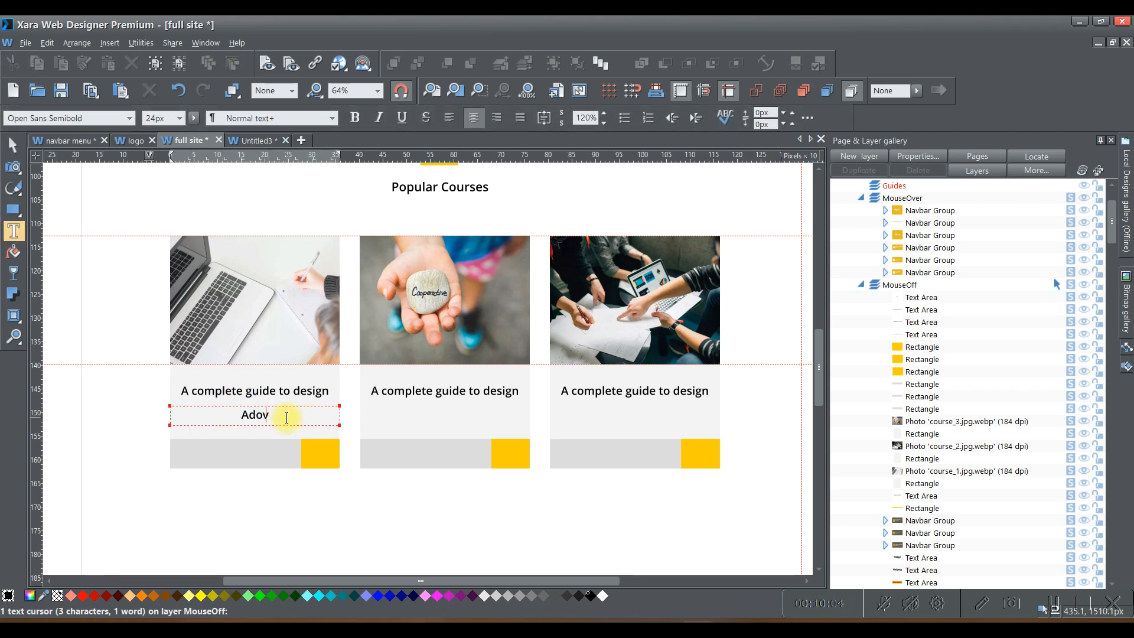
{"action": "type", "text": "be G"}
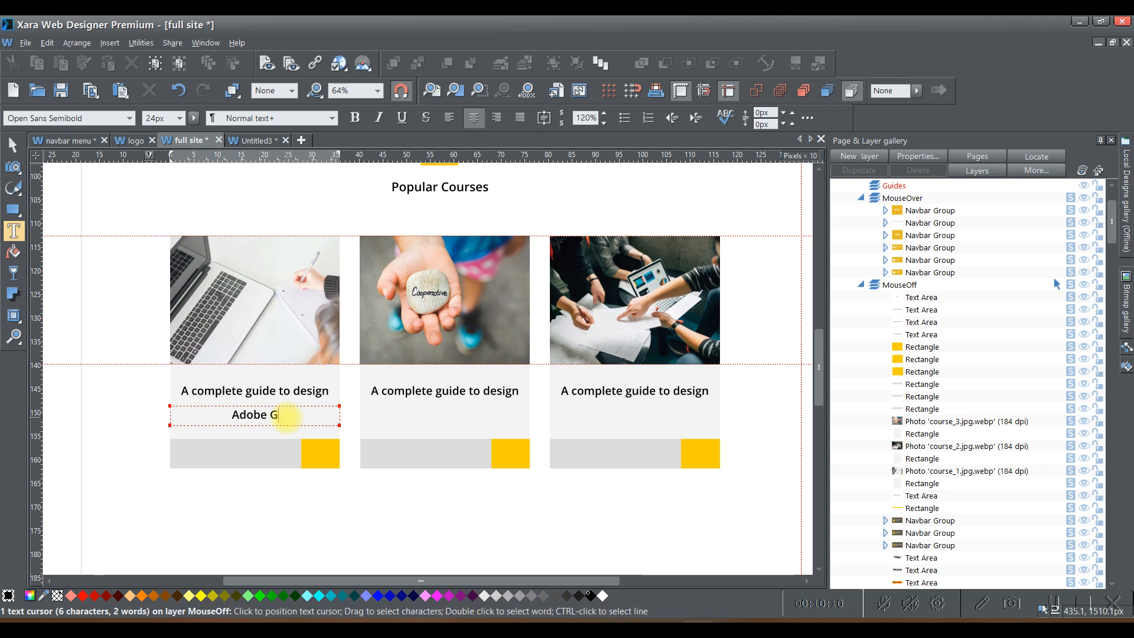
{"action": "type", "text": "uide "}
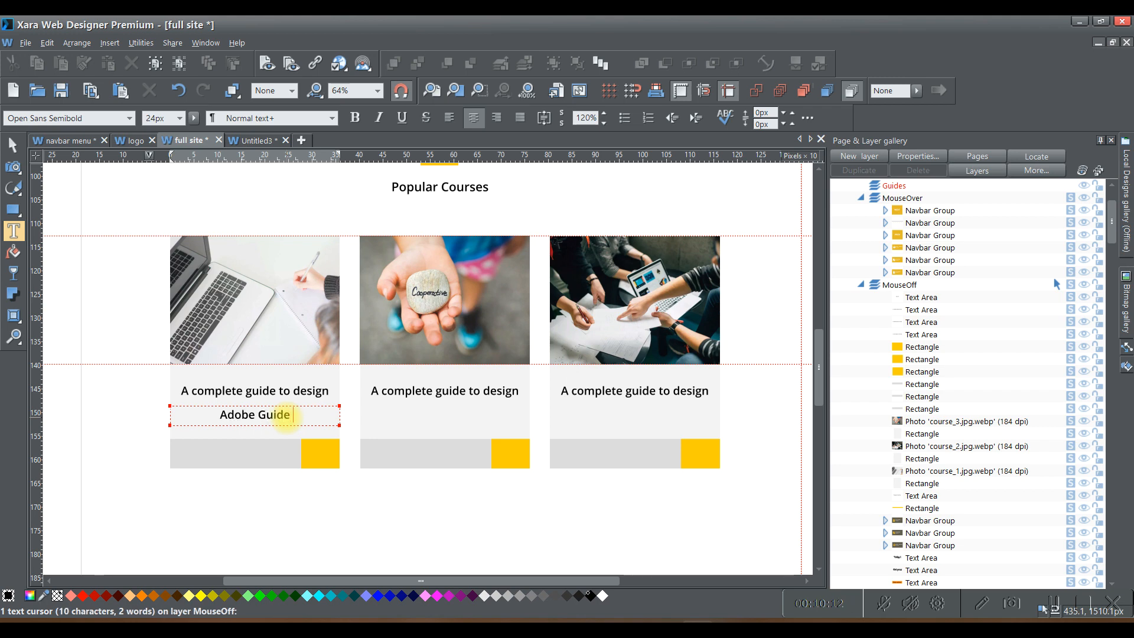
{"action": "type", "text": ", L"}
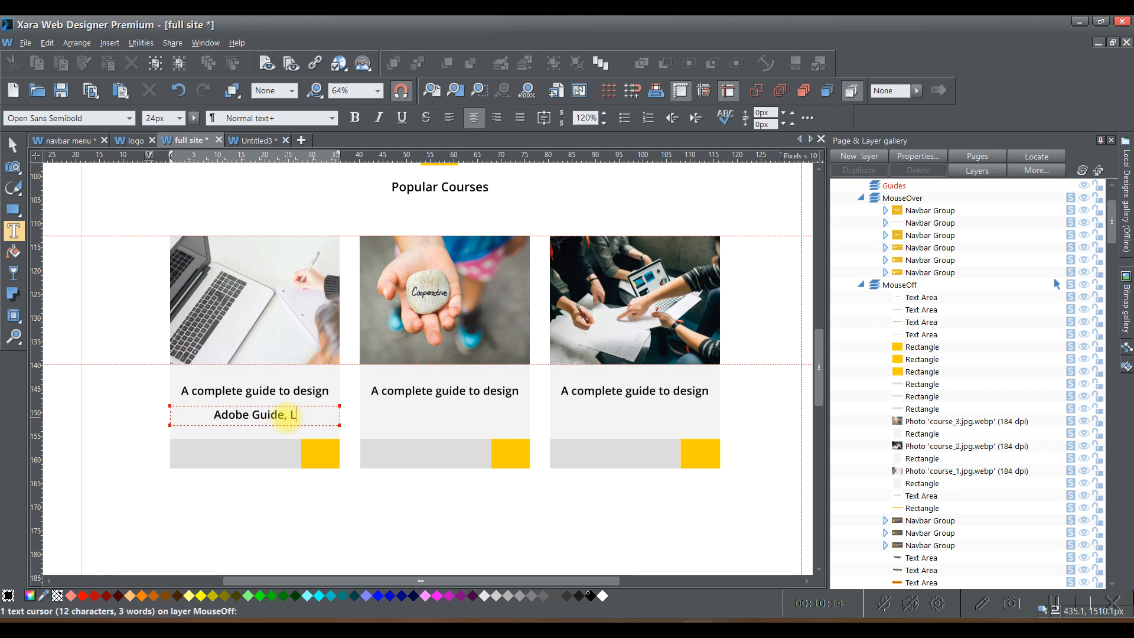
{"action": "type", "text": "ayes"}
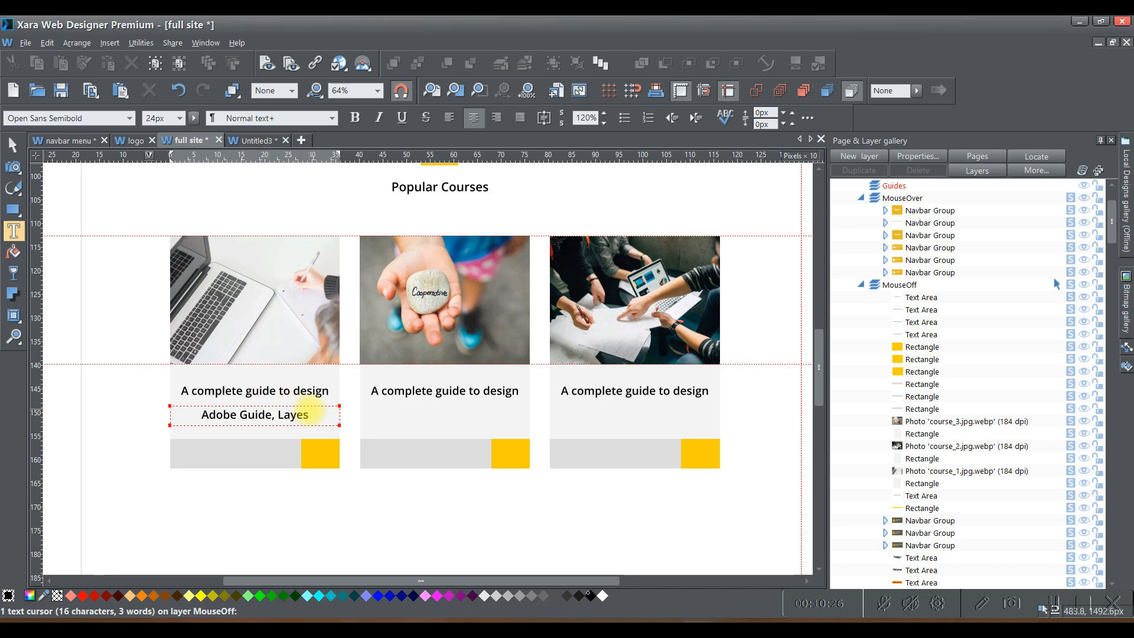
{"action": "type", "text": ","}
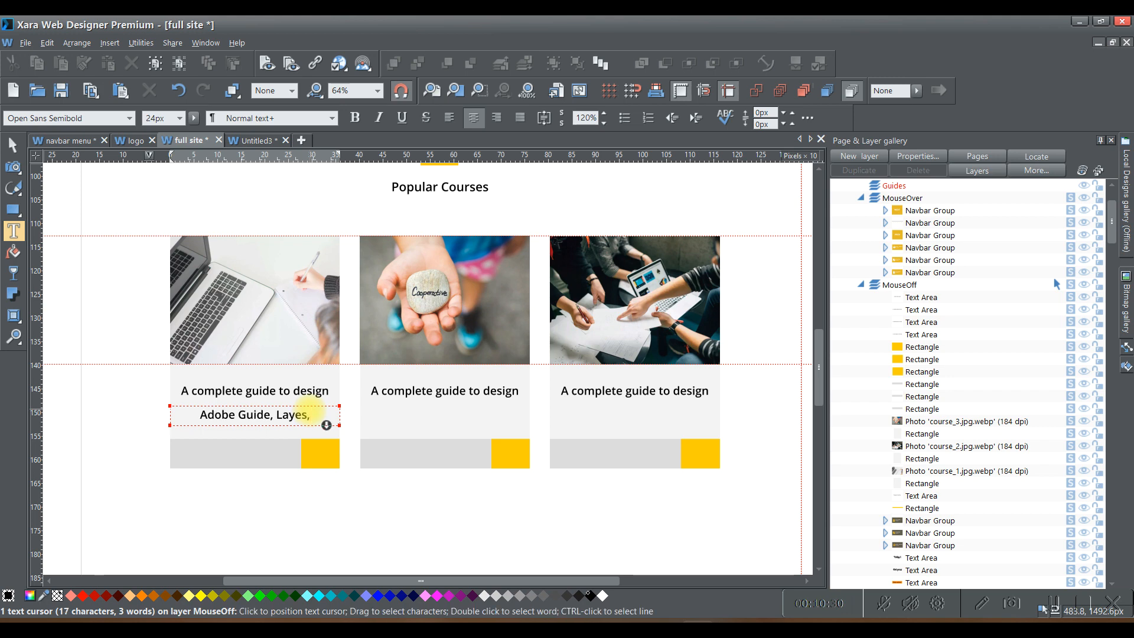
- Complete the laptop card's description with "Smart Objecet etc.", removing the comma after "Objecet"
{"action": "type", "text": " Smart"}
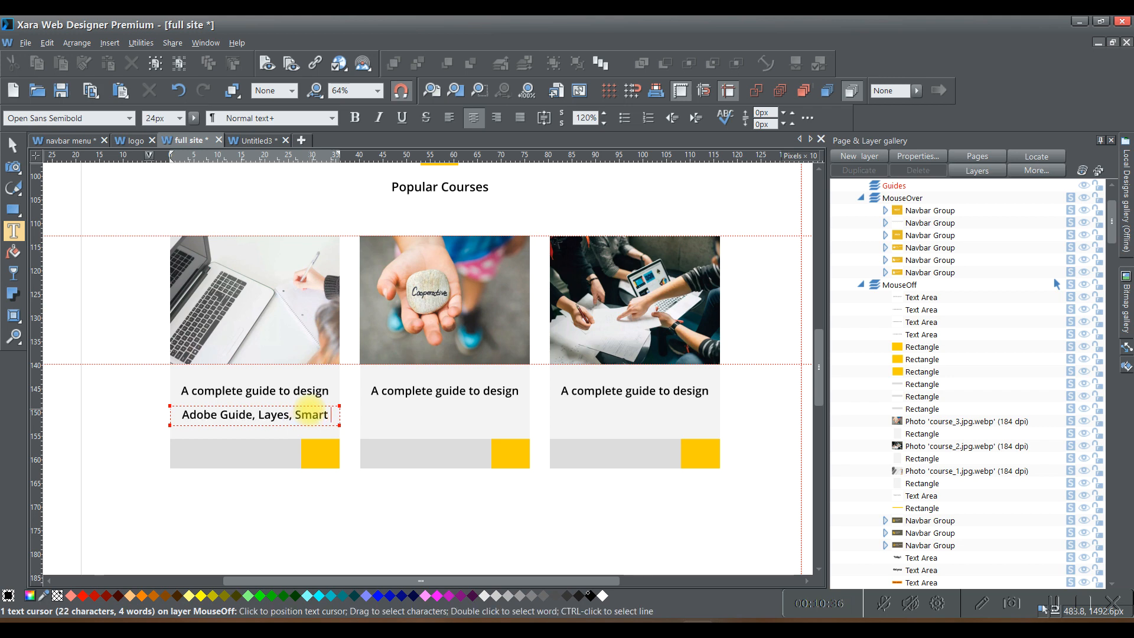
{"action": "type", "text": " O"}
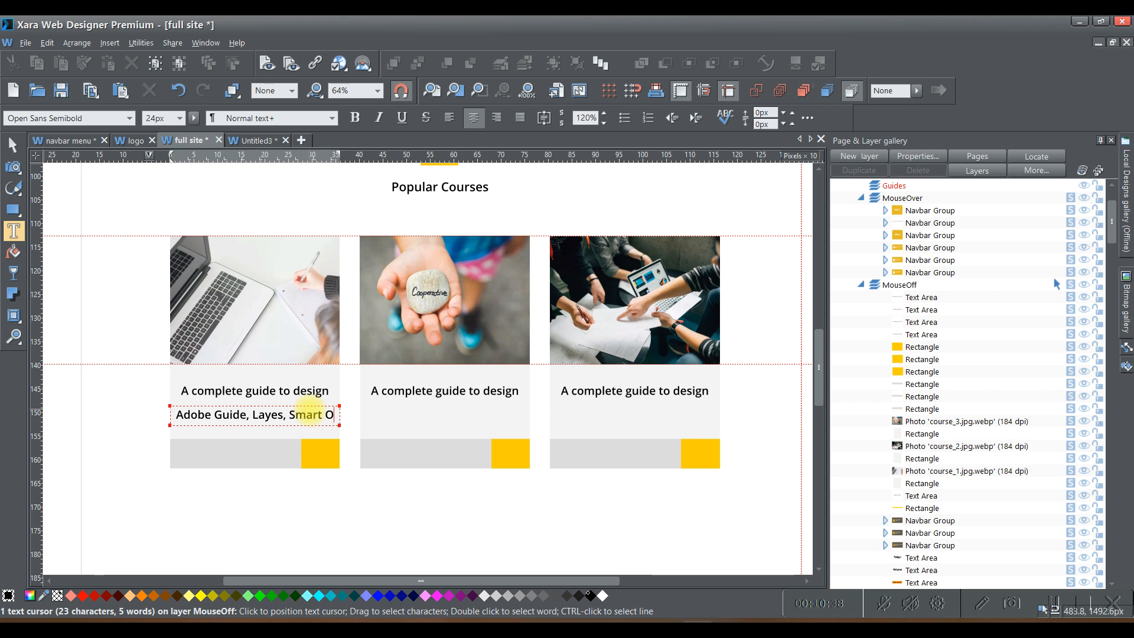
{"action": "type", "text": "bjec"}
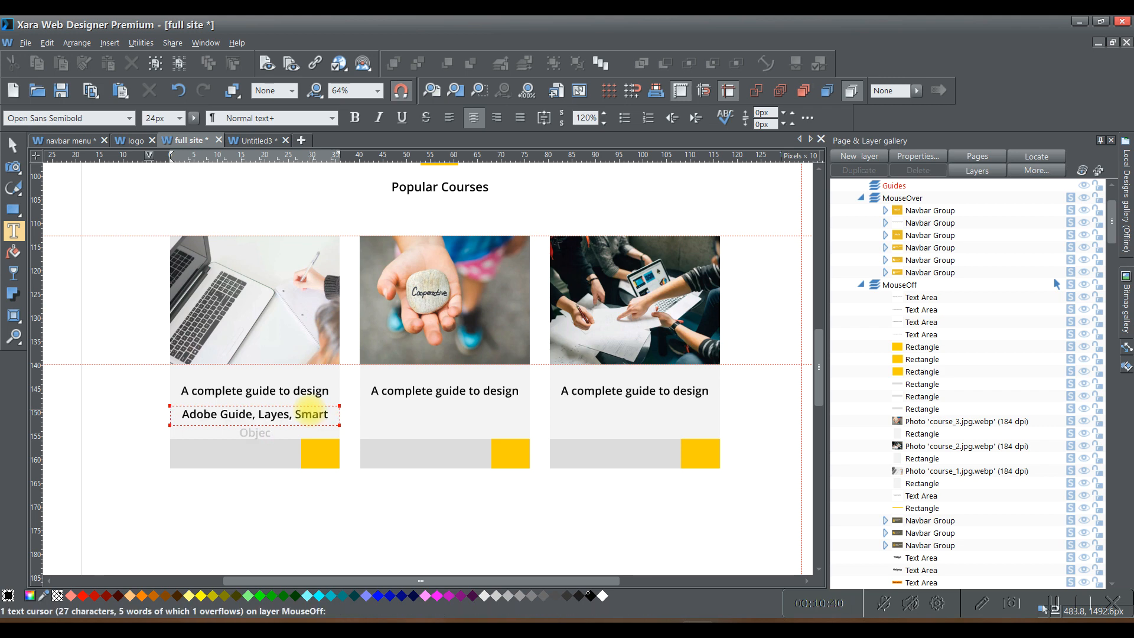
{"action": "type", "text": "et"}
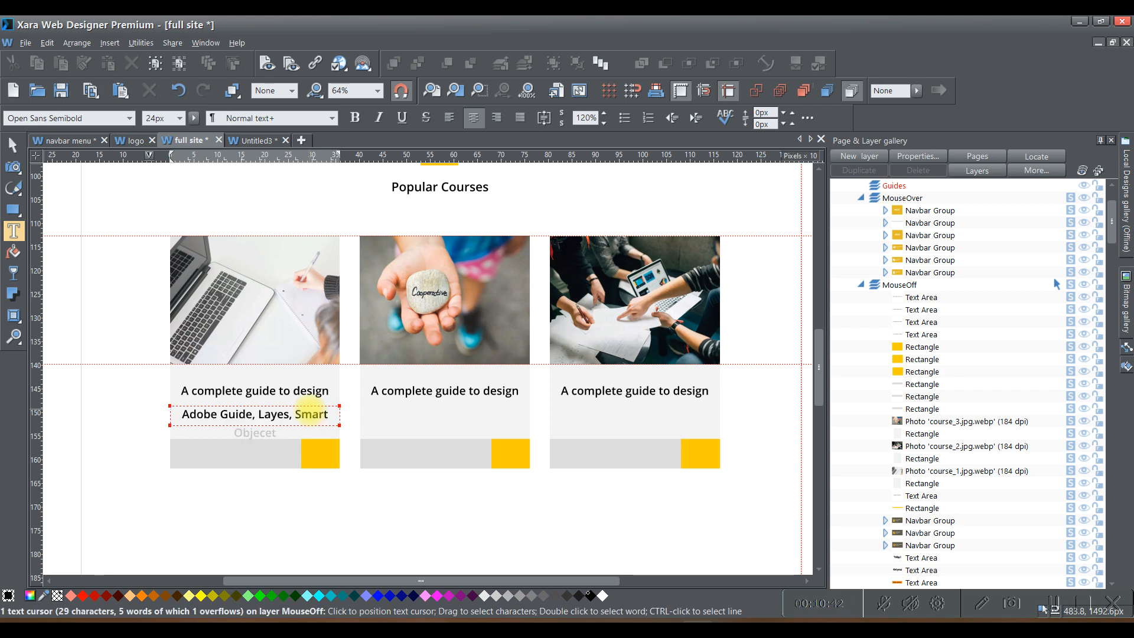
{"action": "type", "text": ","}
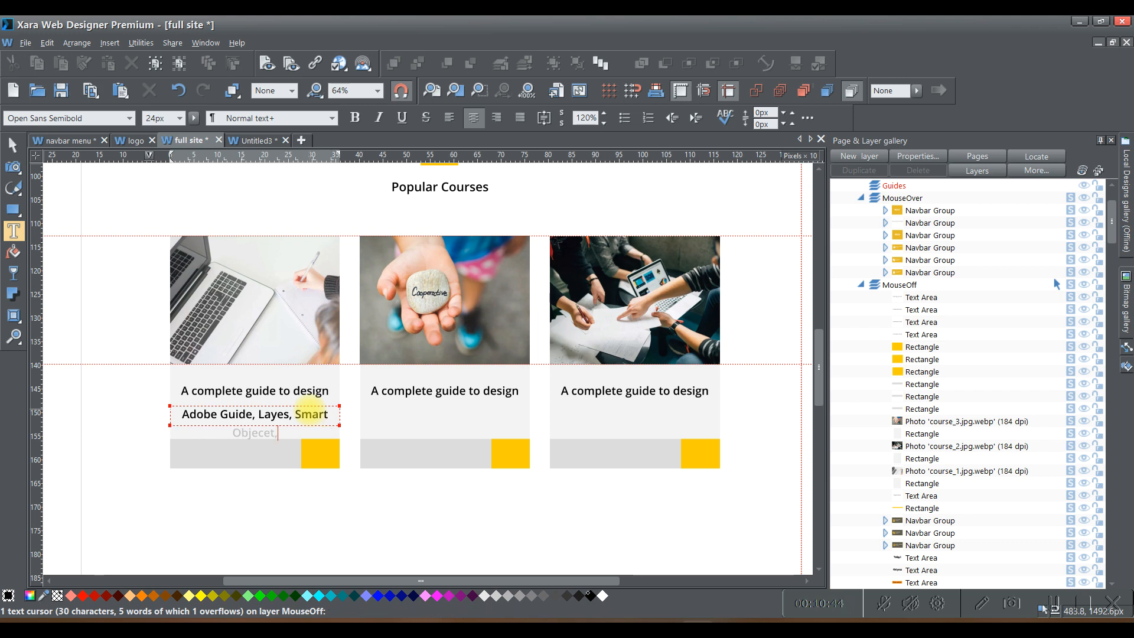
{"action": "key", "text": "BackSpace"}
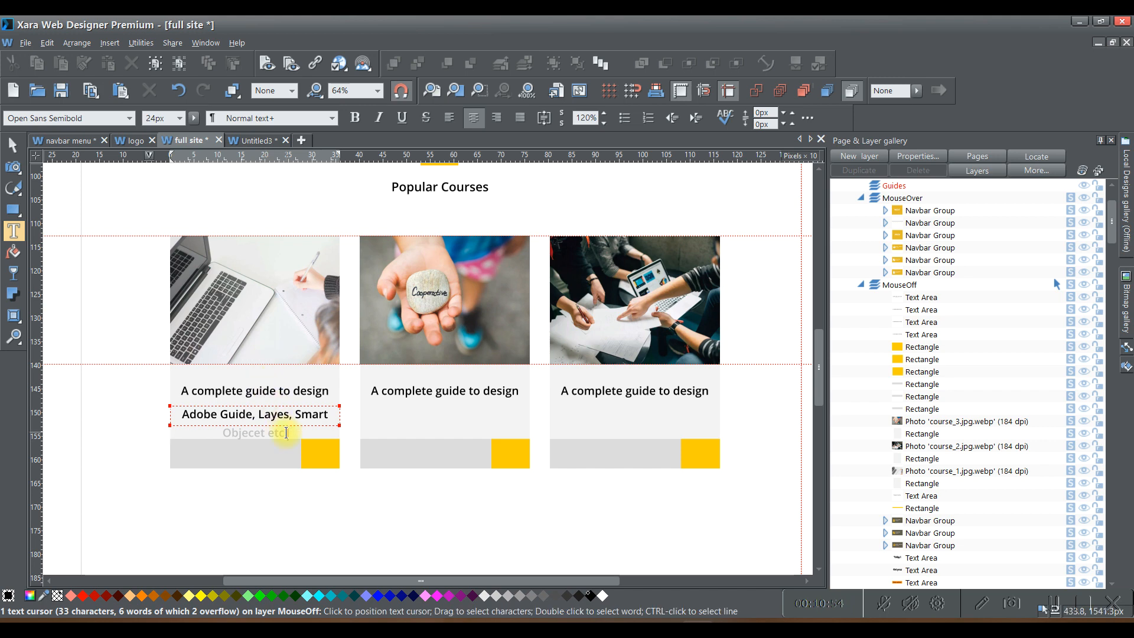
- Set the font size of the laptop card's whole description to 16 px
{"action": "triple_click", "coordinate": [286, 432]}
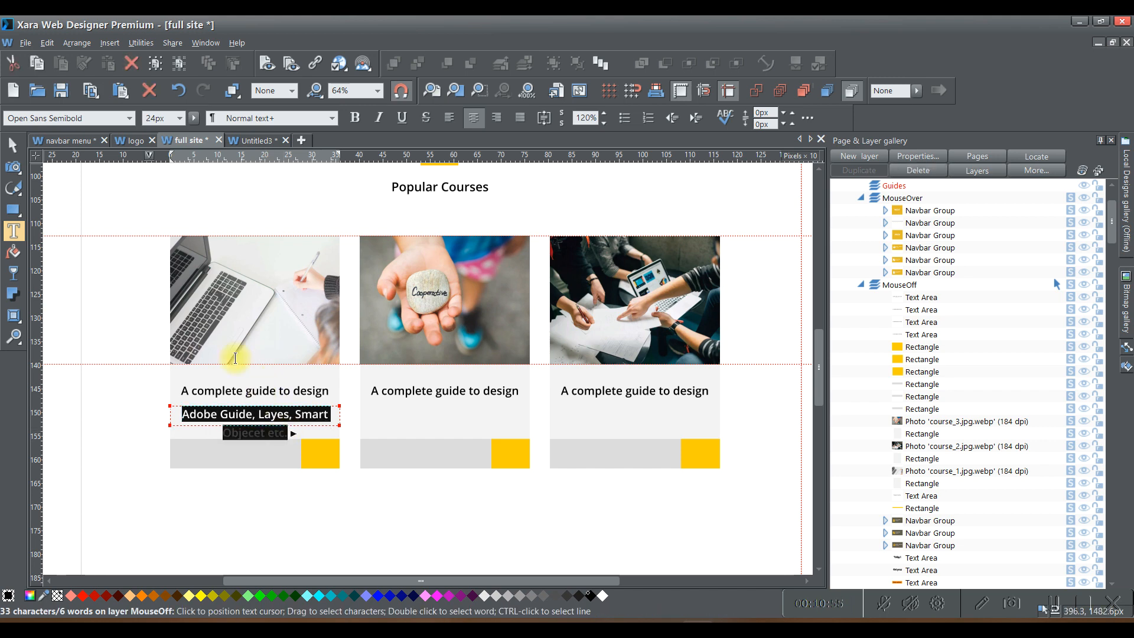
{"action": "left_click", "coordinate": [180, 120]}
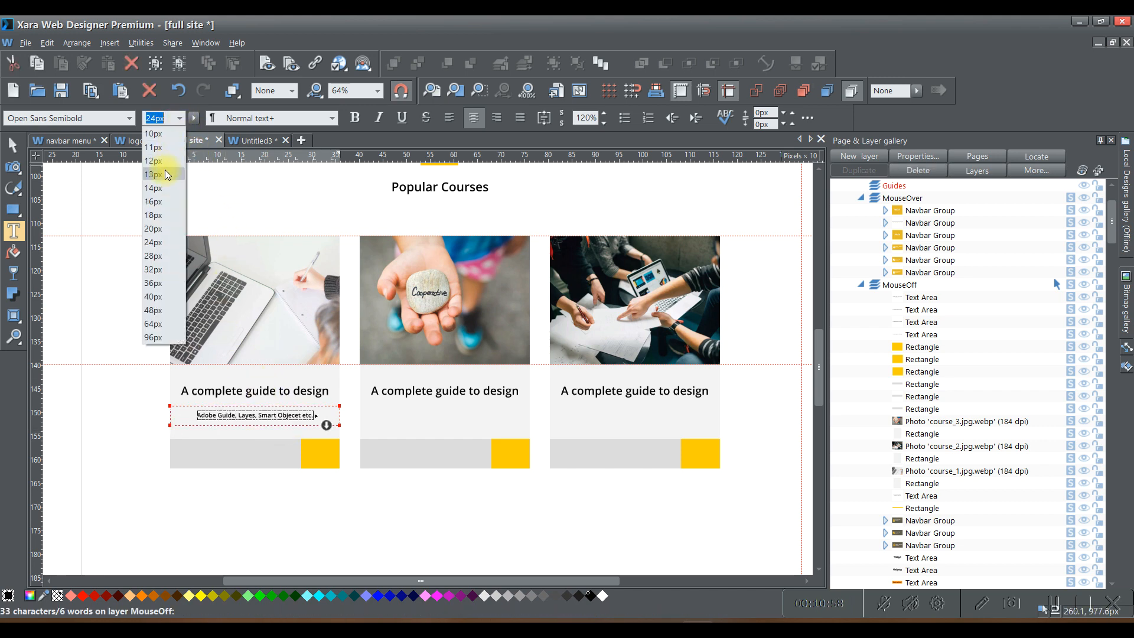
{"action": "left_click", "coordinate": [166, 203]}
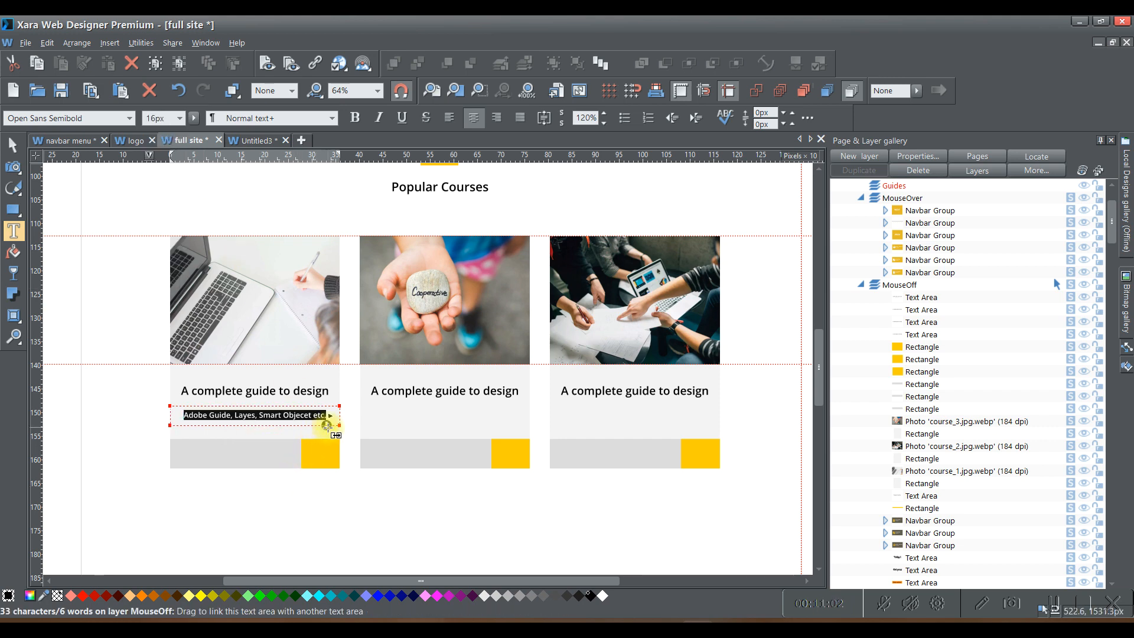
- Set the text colour of the laptop card's description to the 50% Black grey
{"action": "right_click", "coordinate": [532, 595]}
{"action": "left_click", "coordinate": [576, 534]}
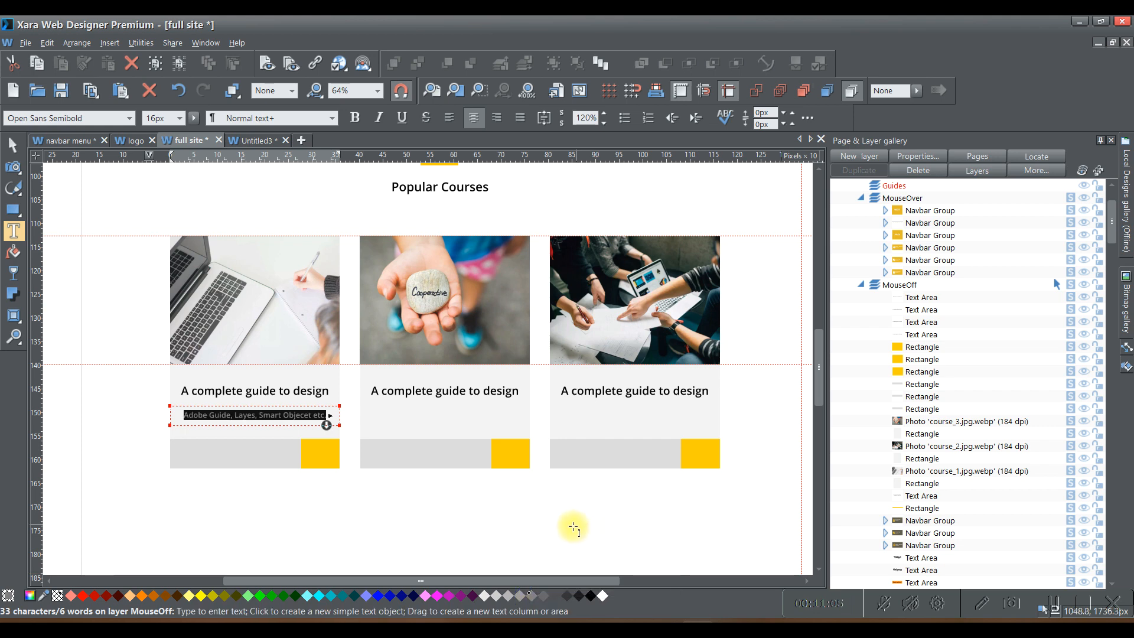
{"action": "left_click", "coordinate": [216, 419]}
{"action": "left_click", "coordinate": [13, 145]}
{"action": "left_click", "coordinate": [273, 506]}
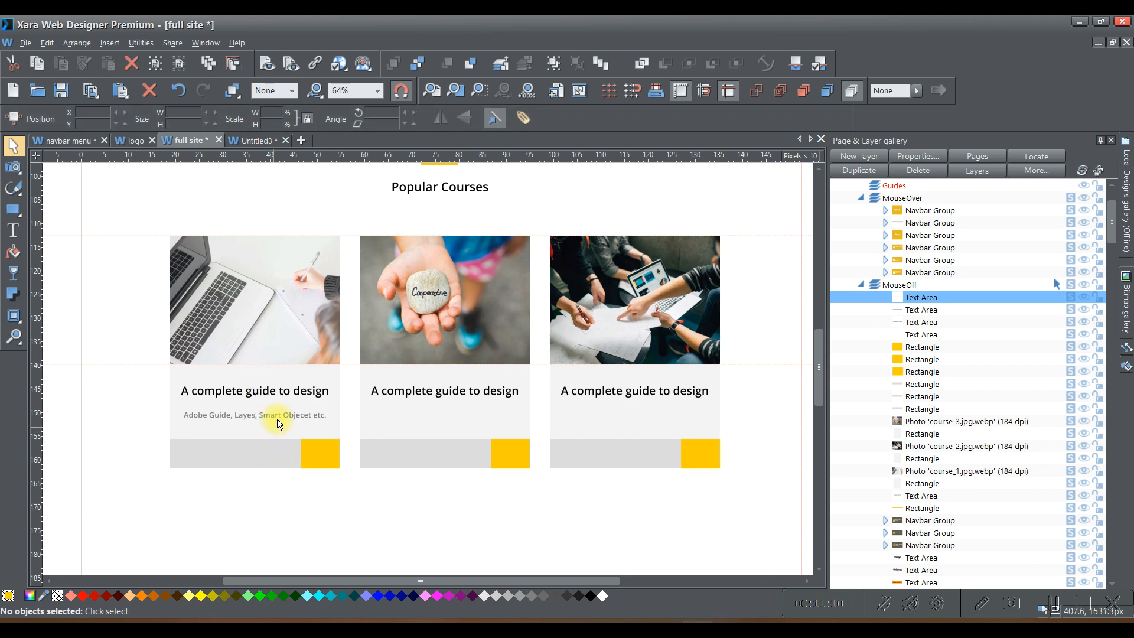
- Move the laptop card's description and title up slightly, placing the title at Y 1427 px and the description at Y 1471.3 px
{"action": "left_click_drag", "start_coordinate": [280, 423], "coordinate": [254, 403]}
{"action": "left_click", "coordinate": [286, 499]}
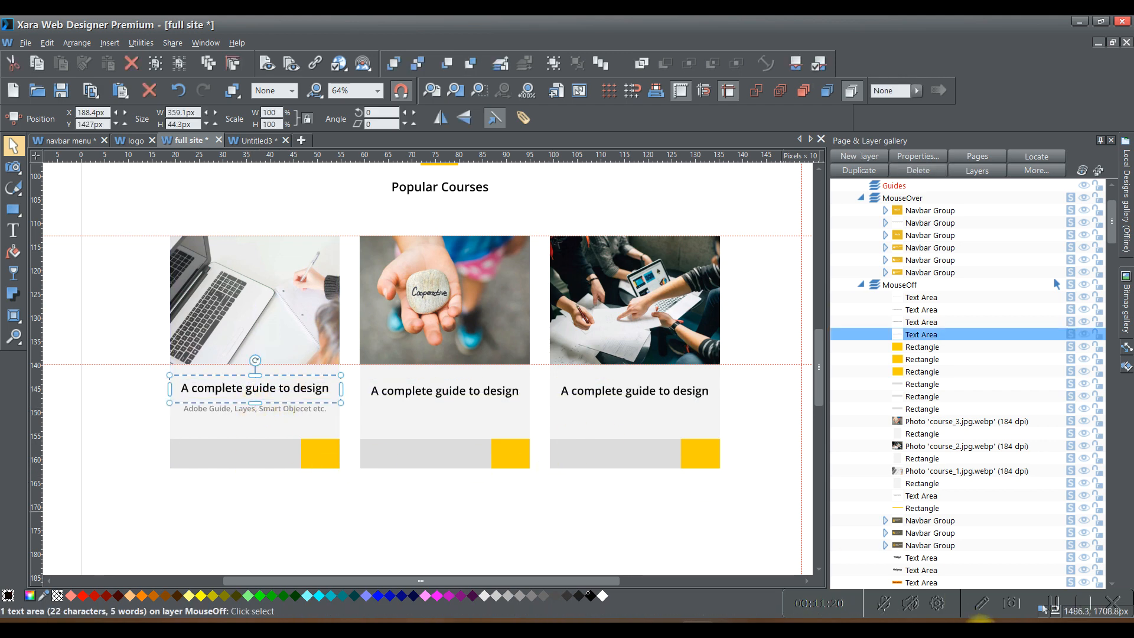
{"action": "left_click", "coordinate": [110, 419]}
- Place copies of the laptop card's description on the other two cards, at X 590.3 px and X 991.8 px, level with the original
{"action": "left_click", "coordinate": [253, 410]}
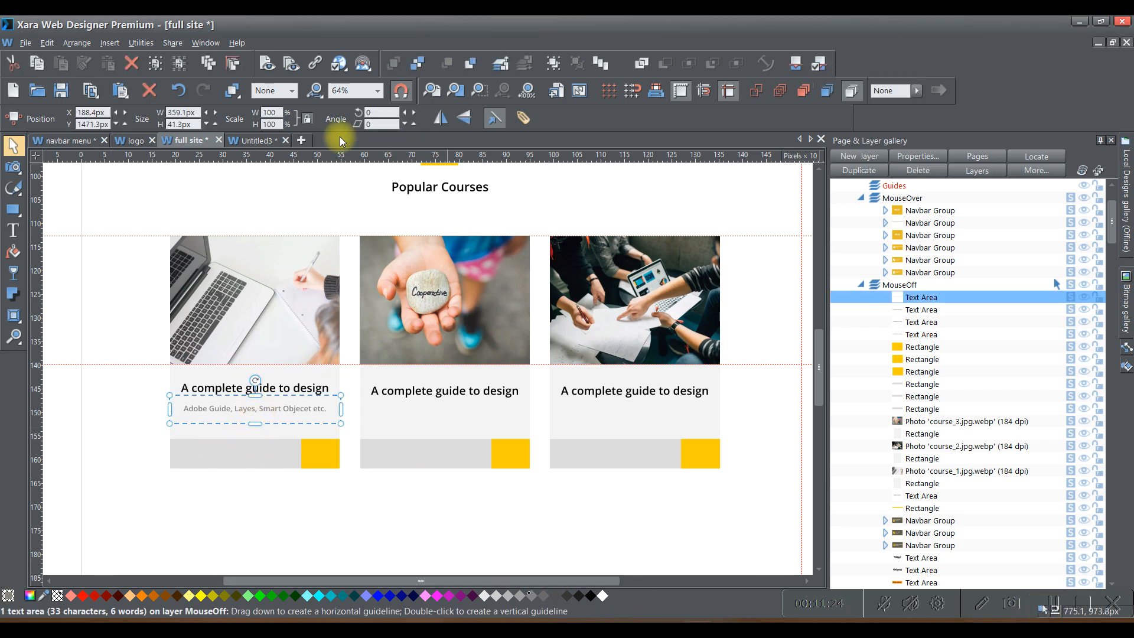
{"action": "left_click", "coordinate": [209, 63]}
{"action": "left_click_drag", "start_coordinate": [297, 423], "coordinate": [484, 416]}
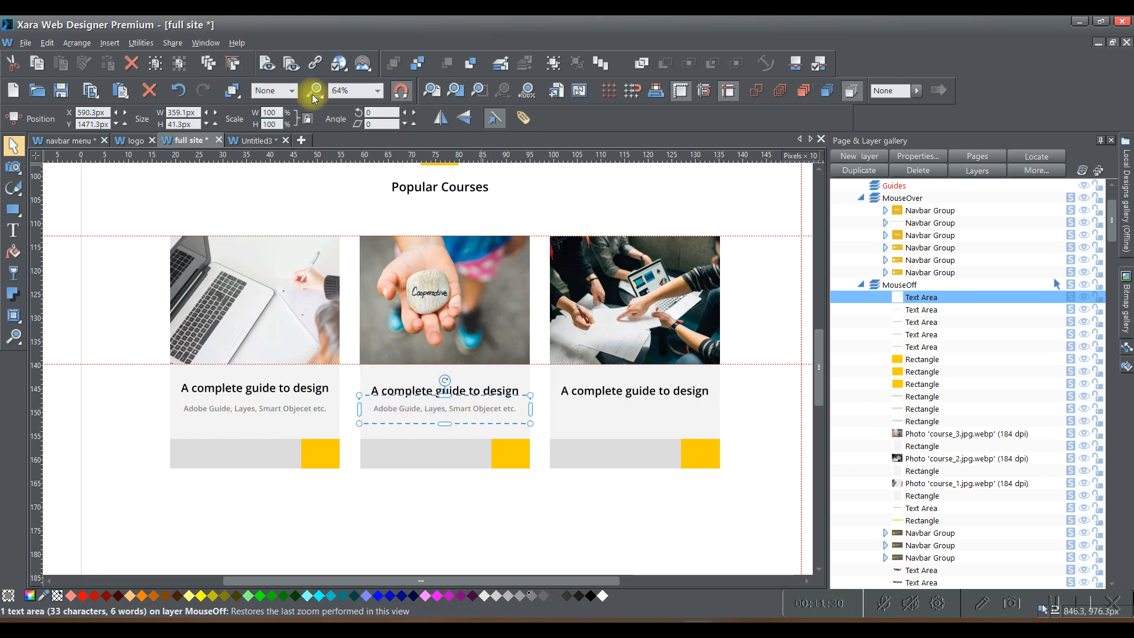
{"action": "left_click", "coordinate": [209, 63]}
{"action": "left_click_drag", "start_coordinate": [481, 426], "coordinate": [659, 414]}
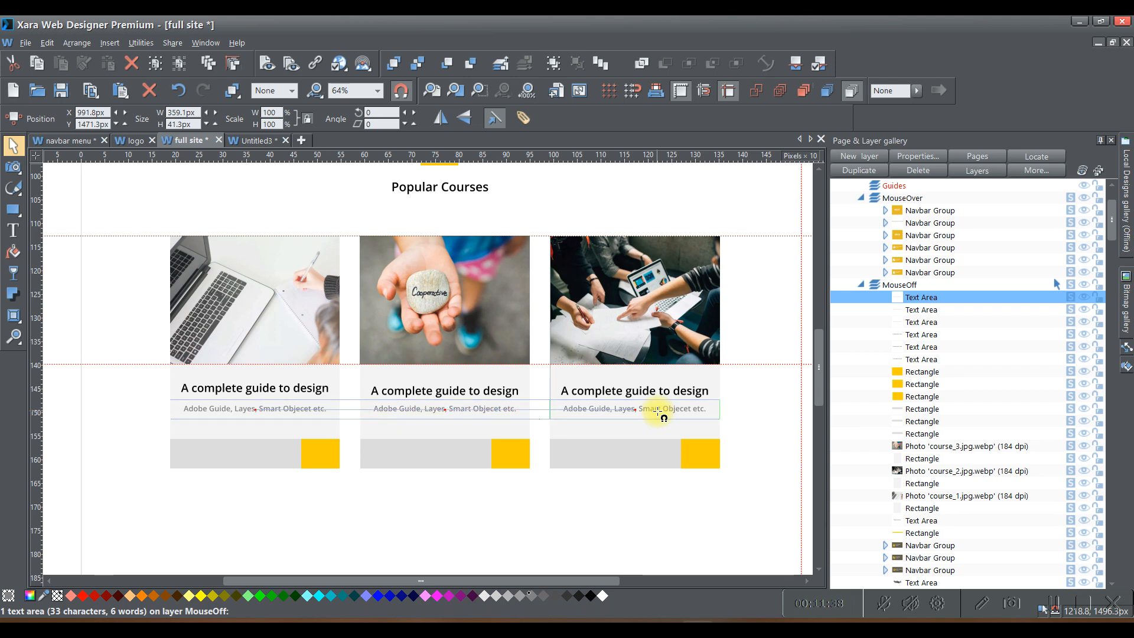
{"action": "left_click", "coordinate": [365, 544]}
{"action": "scroll", "coordinate": [366, 520], "scroll_direction": "up", "scroll_amount": 2}
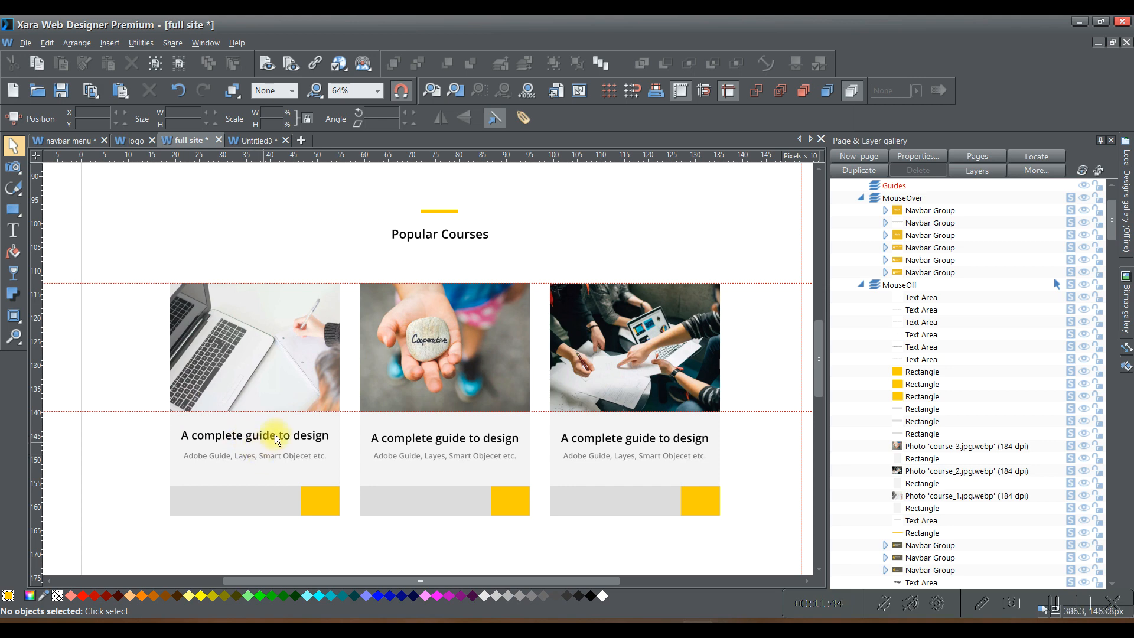
{"action": "scroll", "coordinate": [269, 444], "scroll_direction": "down", "scroll_amount": 2}
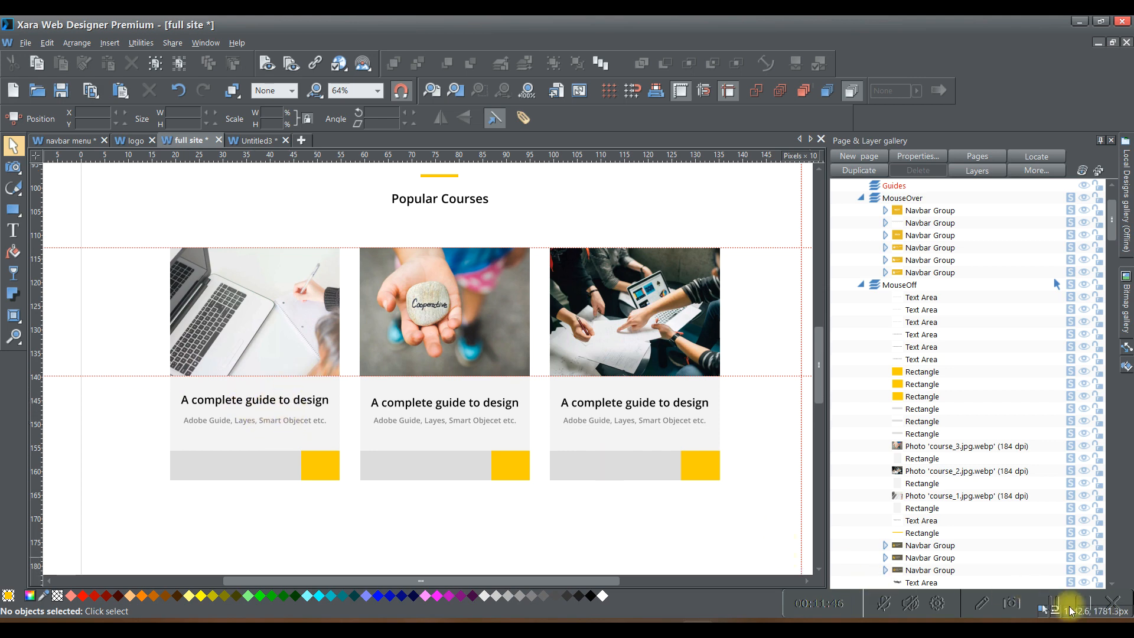
- Move the laptop card's title above its photo and draw a yellow rectangle about 359.1 × 37.5 px across the title's former place
{"action": "left_click", "coordinate": [249, 415]}
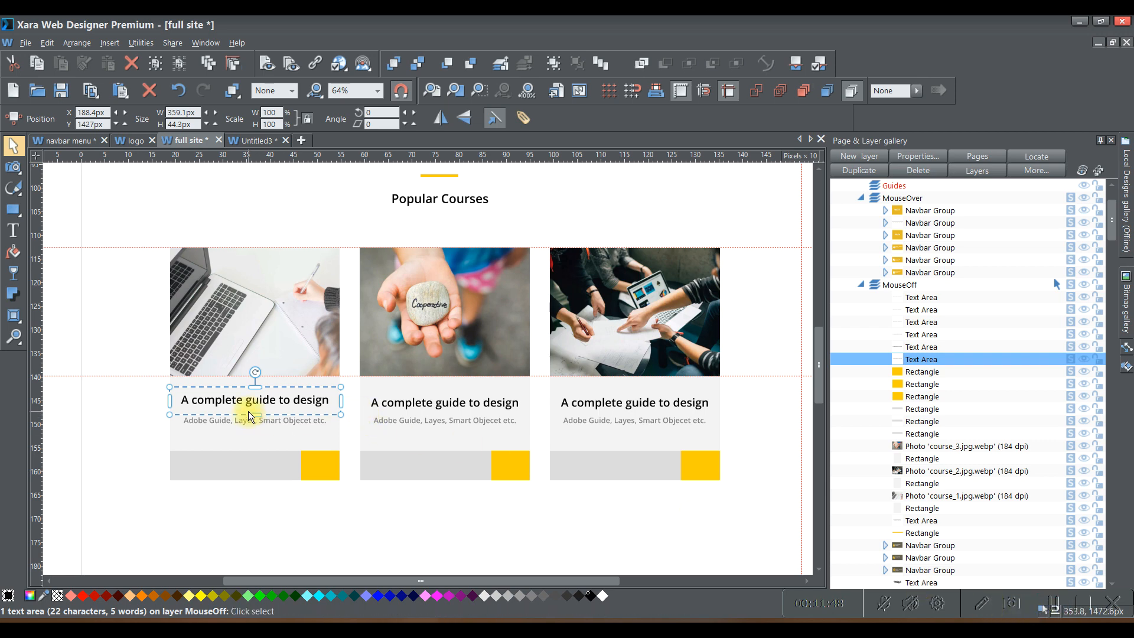
{"action": "left_click_drag", "start_coordinate": [258, 408], "coordinate": [254, 211]}
{"action": "left_click", "coordinate": [13, 210]}
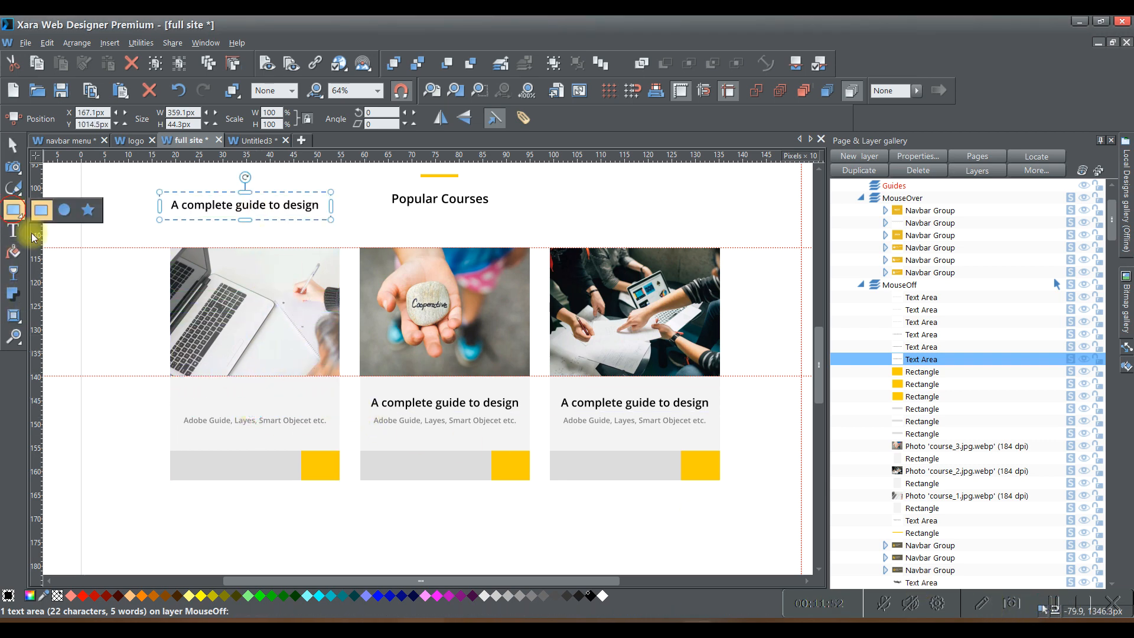
{"action": "left_click_drag", "start_coordinate": [170, 400], "coordinate": [341, 418]}
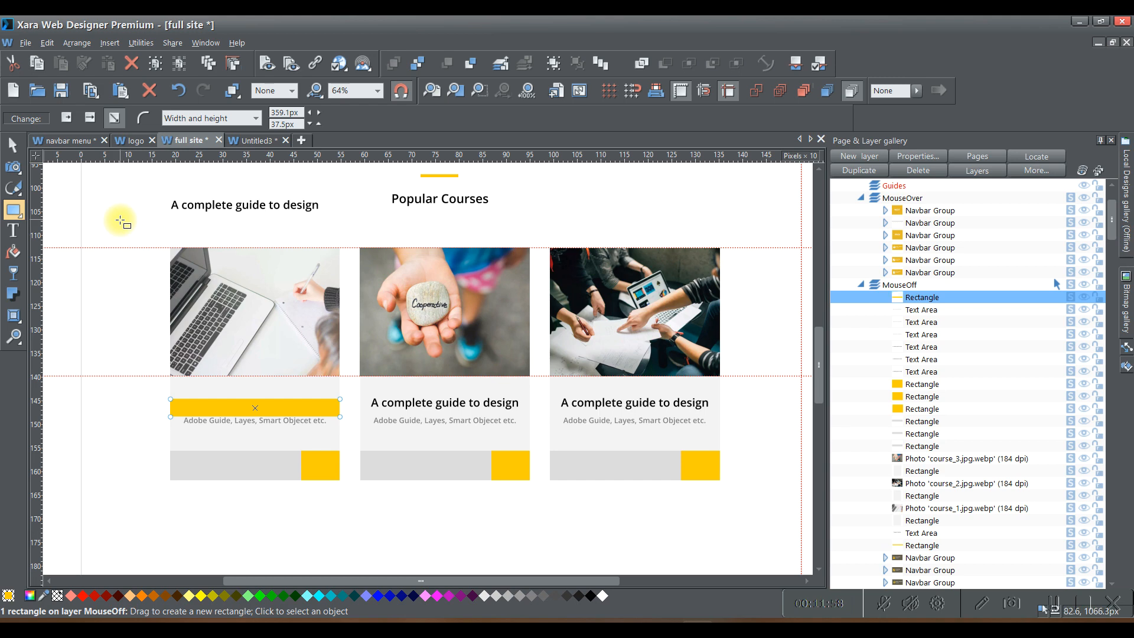
- Enlarge the new yellow rectangle's height to 44.3 px and position it at Y 1427 px, above the description
{"action": "left_click", "coordinate": [12, 144]}
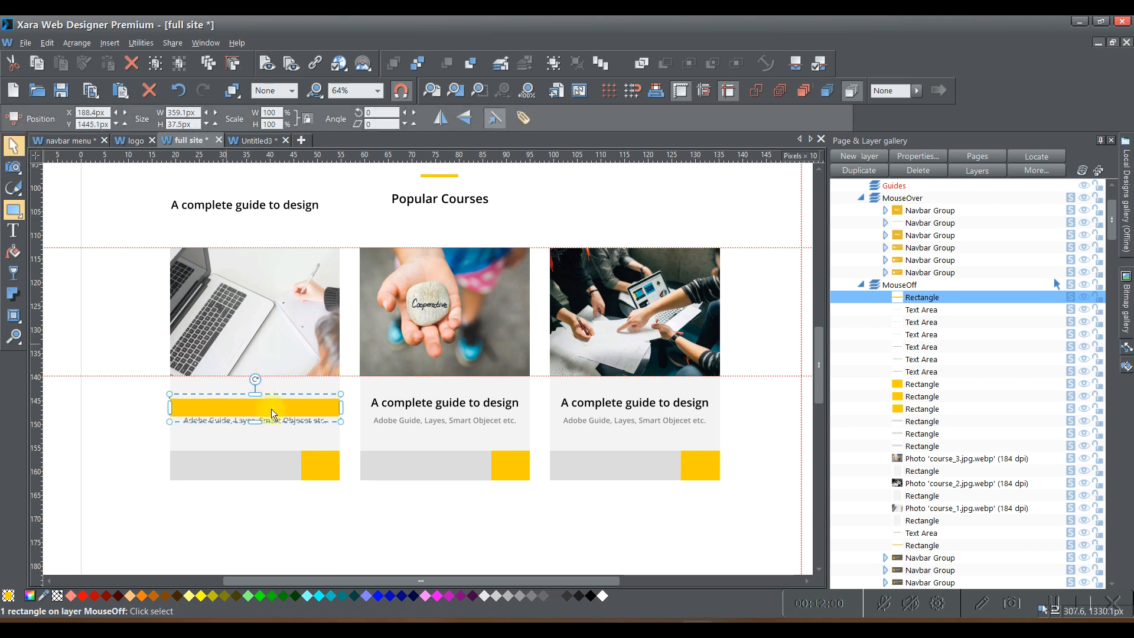
{"action": "left_click_drag", "start_coordinate": [274, 405], "coordinate": [255, 385]}
{"action": "left_click", "coordinate": [270, 483]}
{"action": "left_click", "coordinate": [292, 399]}
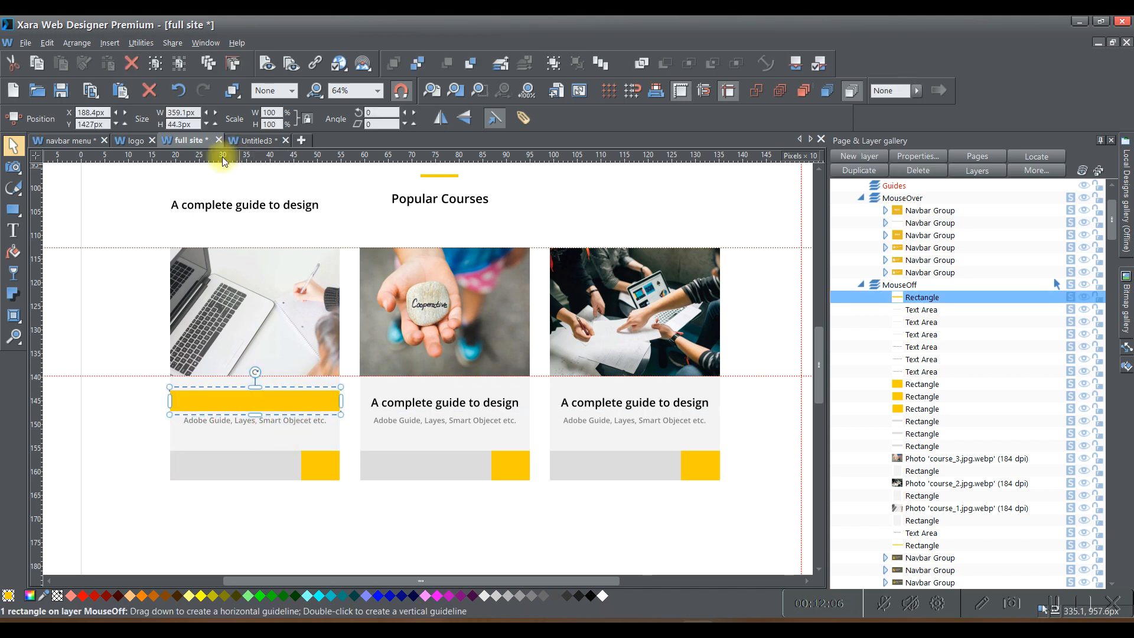
- Return the title to its place on the laptop card and move the yellow rectangle directly below the title's text area in the layer order
{"action": "left_click_drag", "start_coordinate": [251, 212], "coordinate": [266, 399]}
{"action": "left_click", "coordinate": [921, 372]}
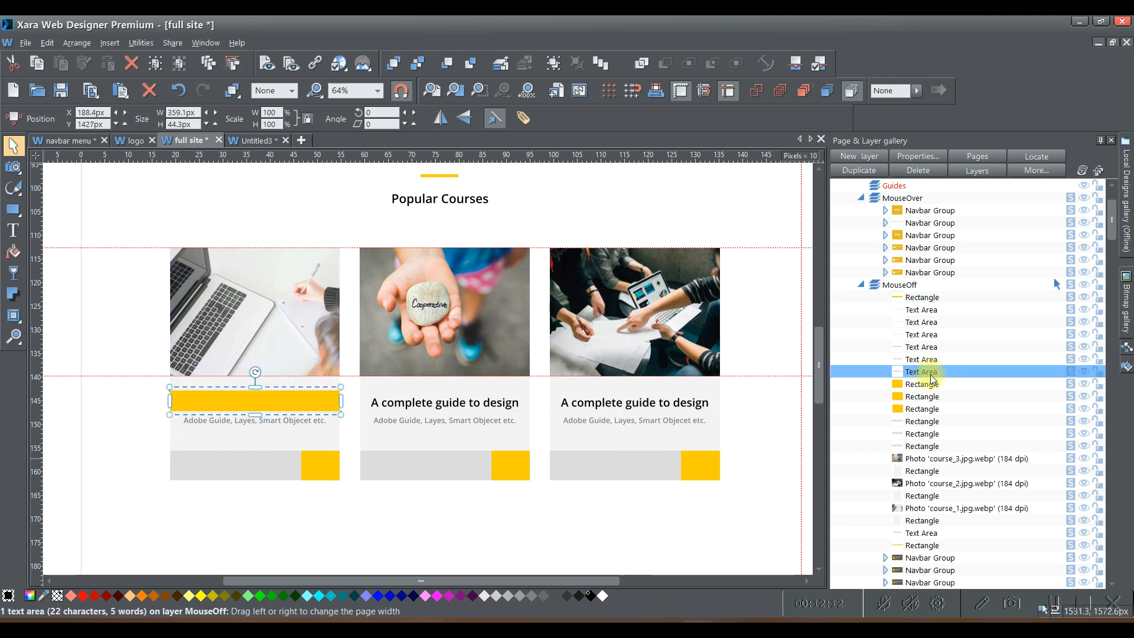
{"action": "left_click", "coordinate": [926, 384]}
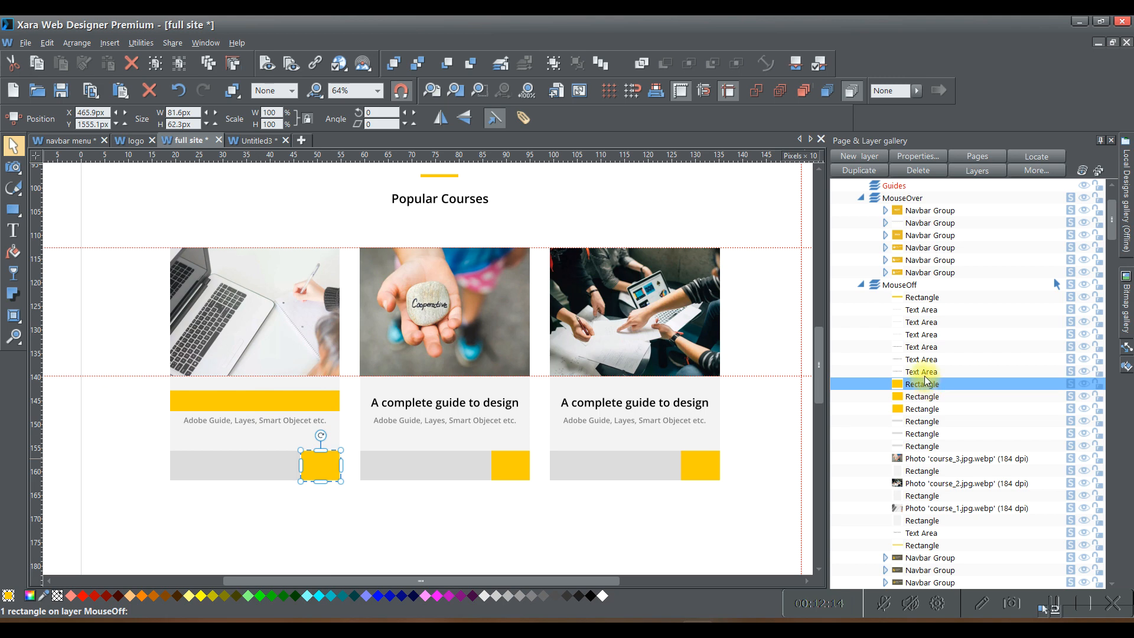
{"action": "scroll", "coordinate": [926, 462], "scroll_direction": "down", "scroll_amount": 5}
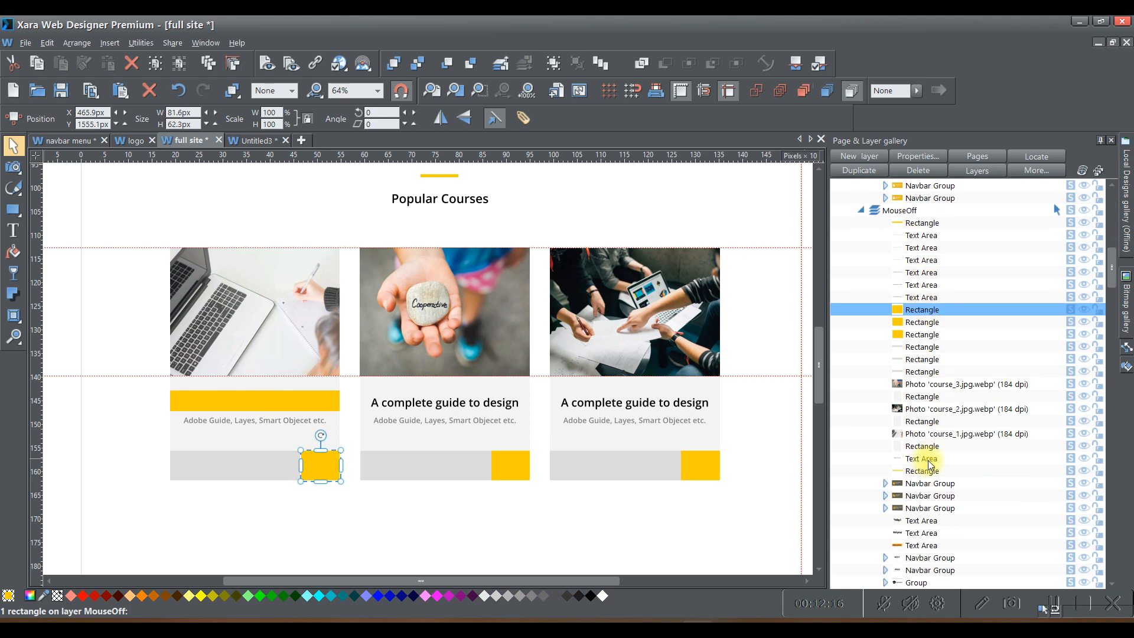
{"action": "left_click", "coordinate": [299, 395]}
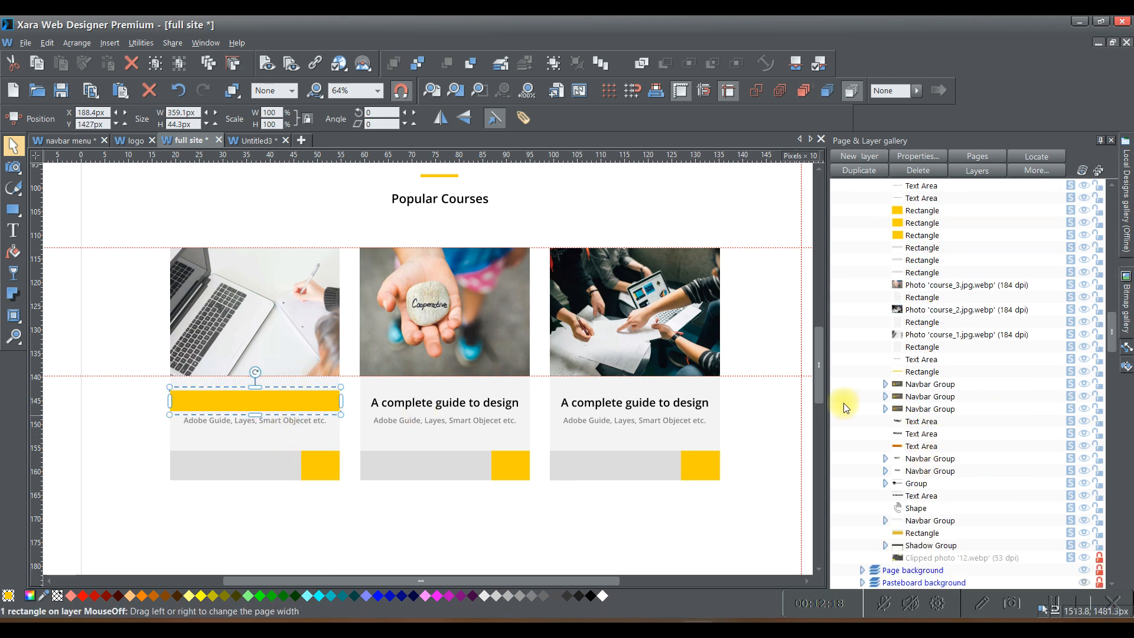
{"action": "scroll", "coordinate": [861, 359], "scroll_direction": "up", "scroll_amount": 3}
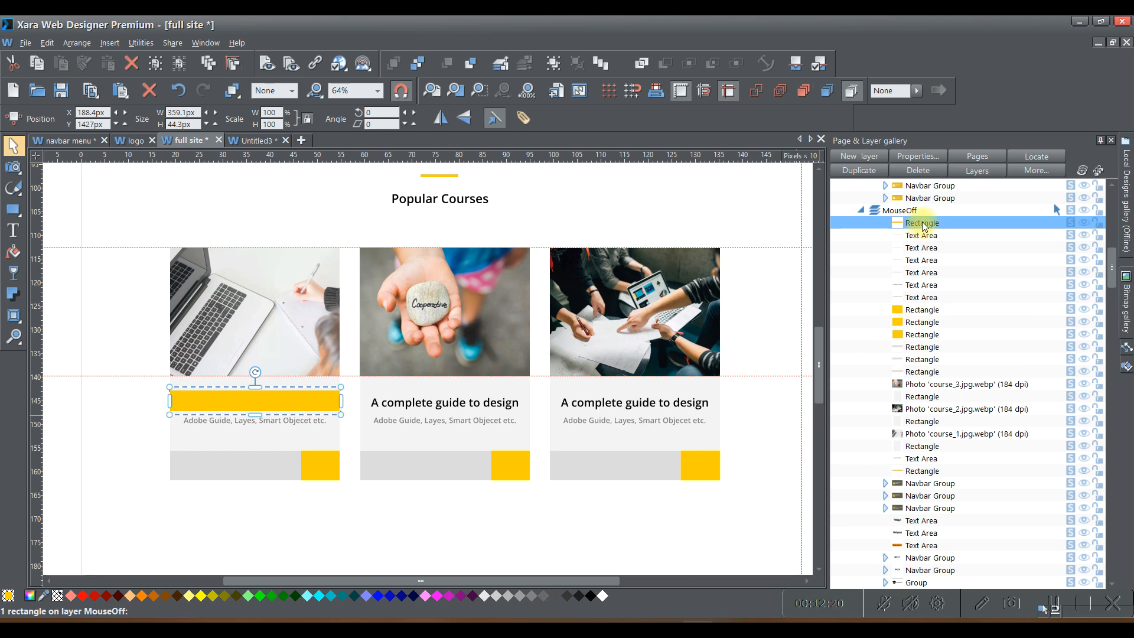
{"action": "left_click_drag", "start_coordinate": [923, 223], "coordinate": [919, 297]}
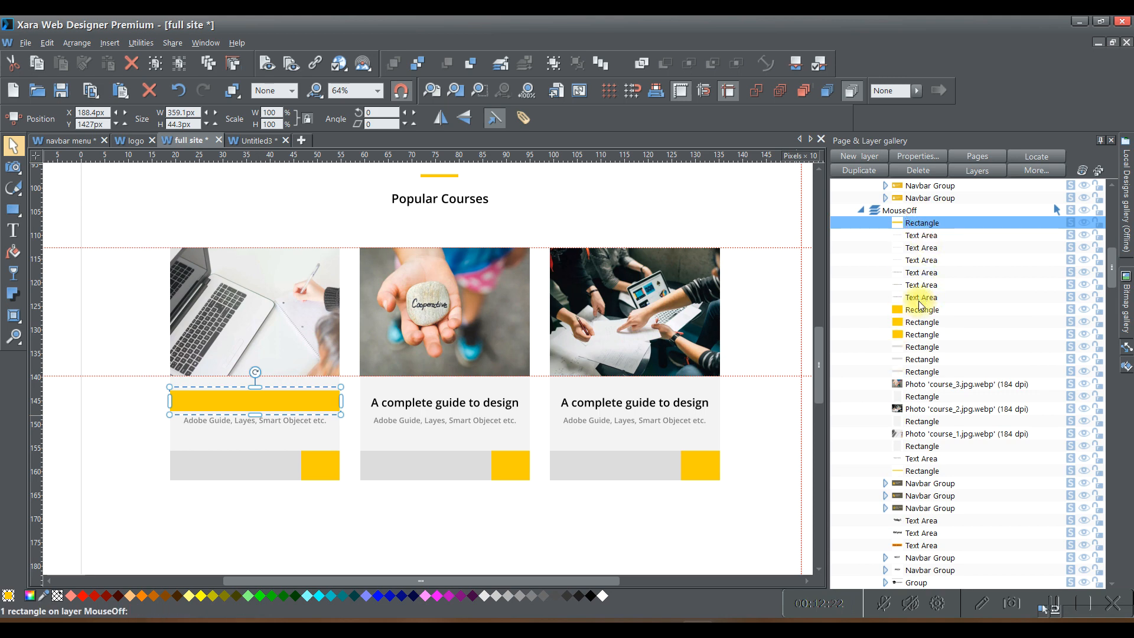
{"action": "left_click", "coordinate": [532, 526]}
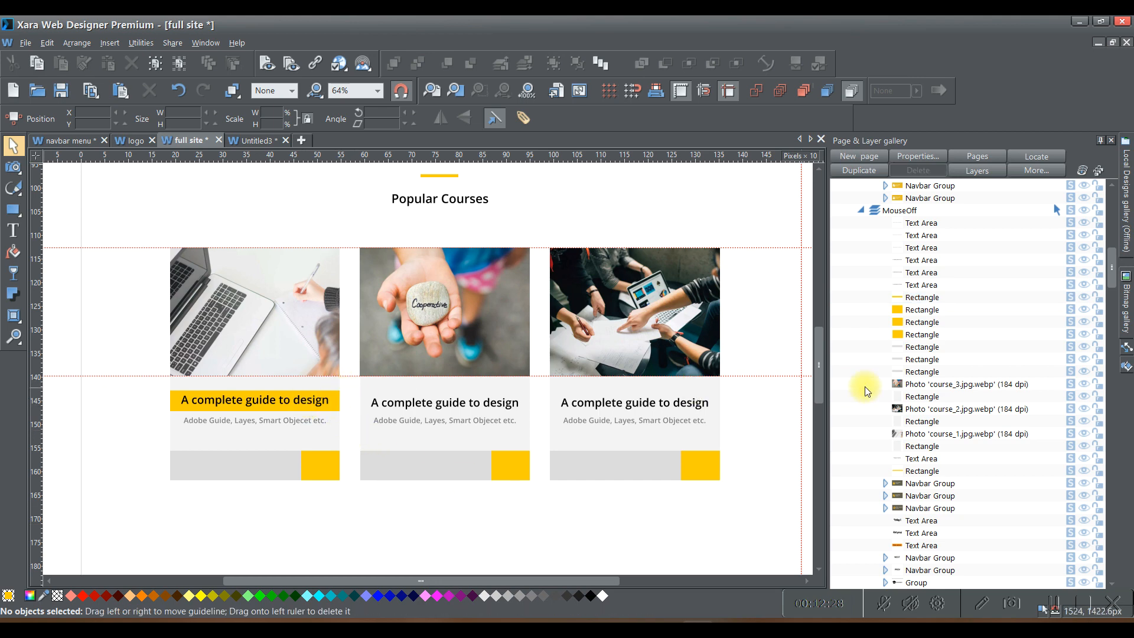
- Recolour the rectangle behind the laptop card's title with the pale grey sampled from the card background
{"action": "left_click", "coordinate": [913, 300]}
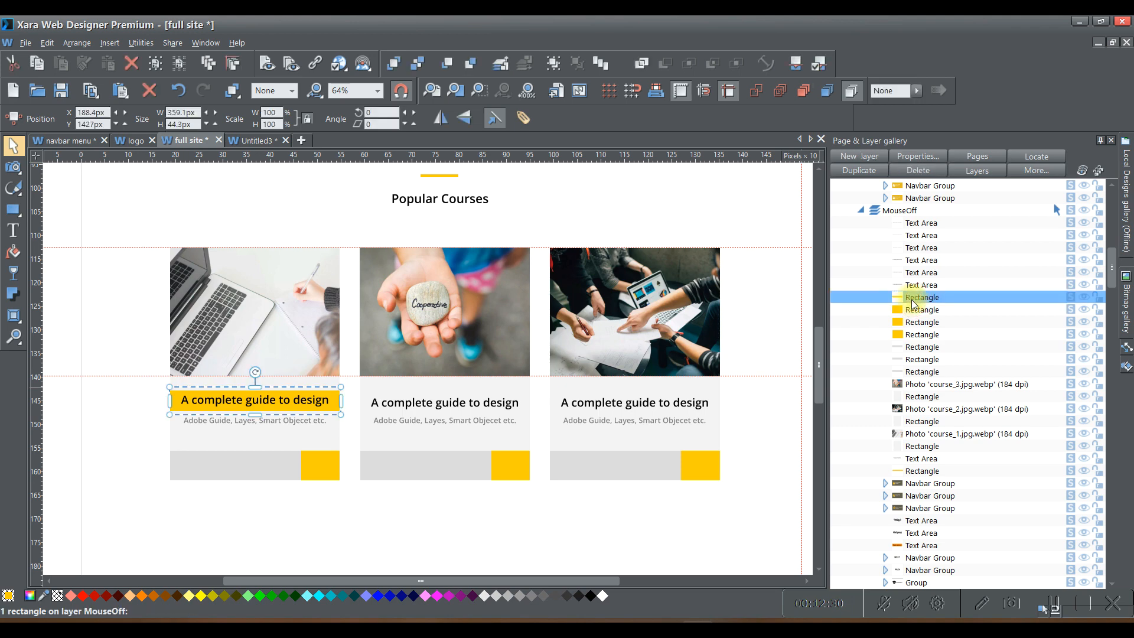
{"action": "left_click", "coordinate": [43, 598]}
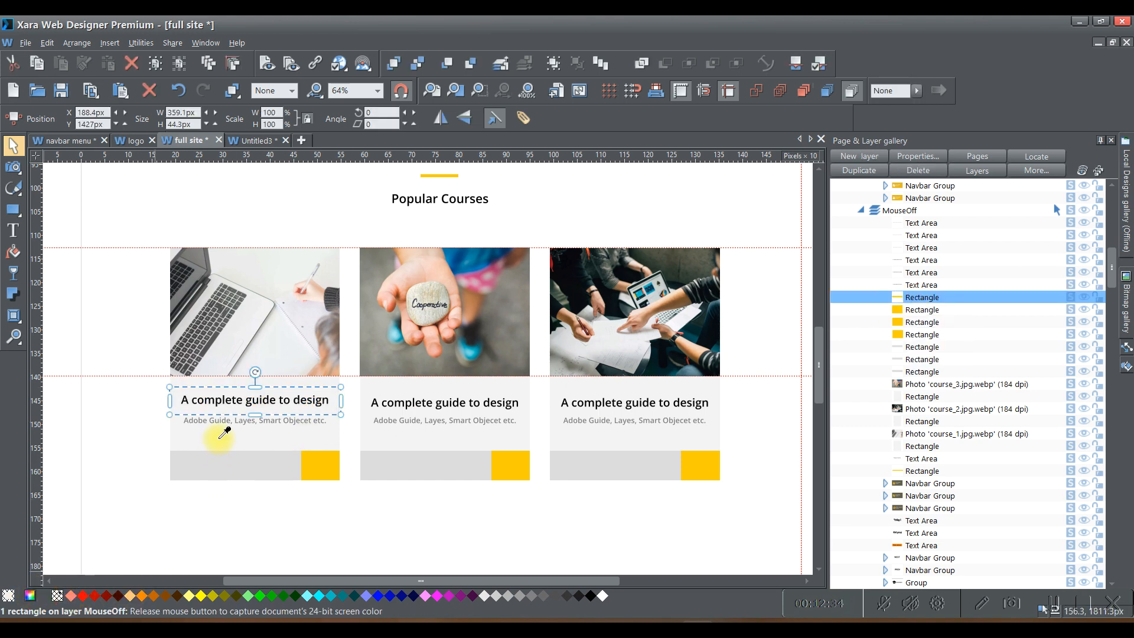
{"action": "left_click", "coordinate": [352, 508]}
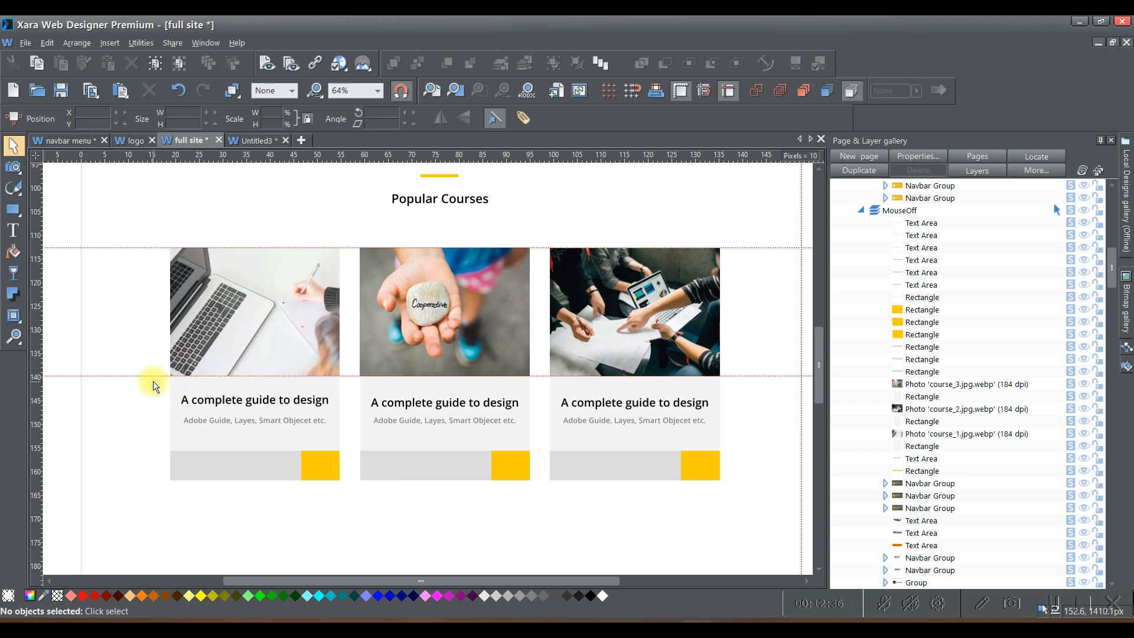
- Group the laptop card's title with its backing rectangle and place a clone of the group, at the same position, on the MouseOver layer
{"action": "left_click_drag", "start_coordinate": [153, 384], "coordinate": [360, 419]}
{"action": "left_click", "coordinate": [77, 44]}
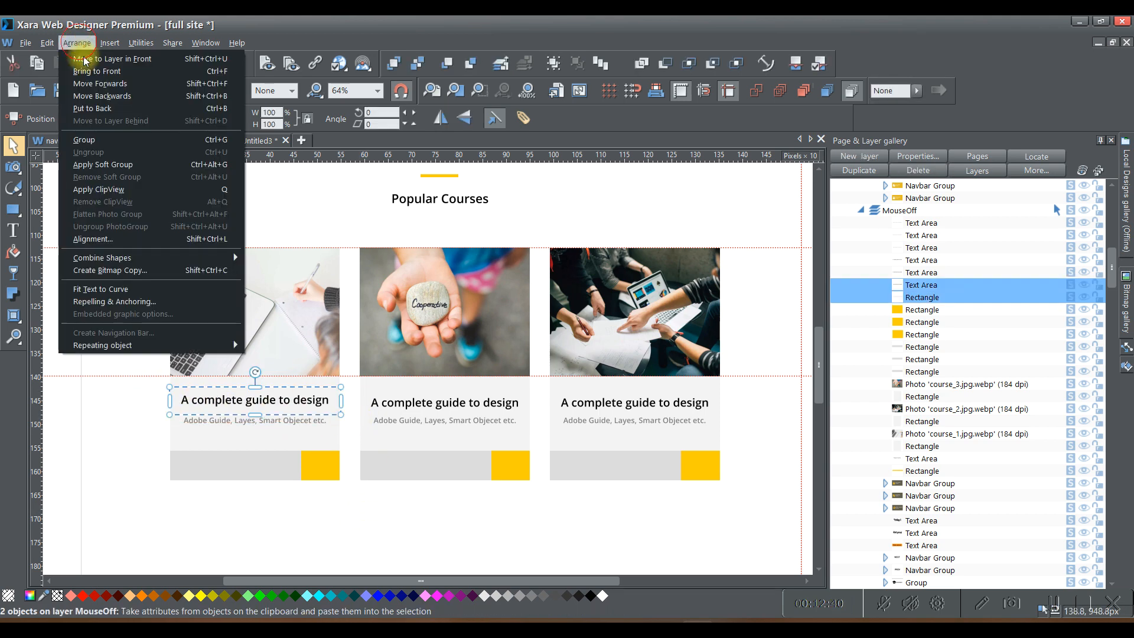
{"action": "left_click", "coordinate": [100, 140]}
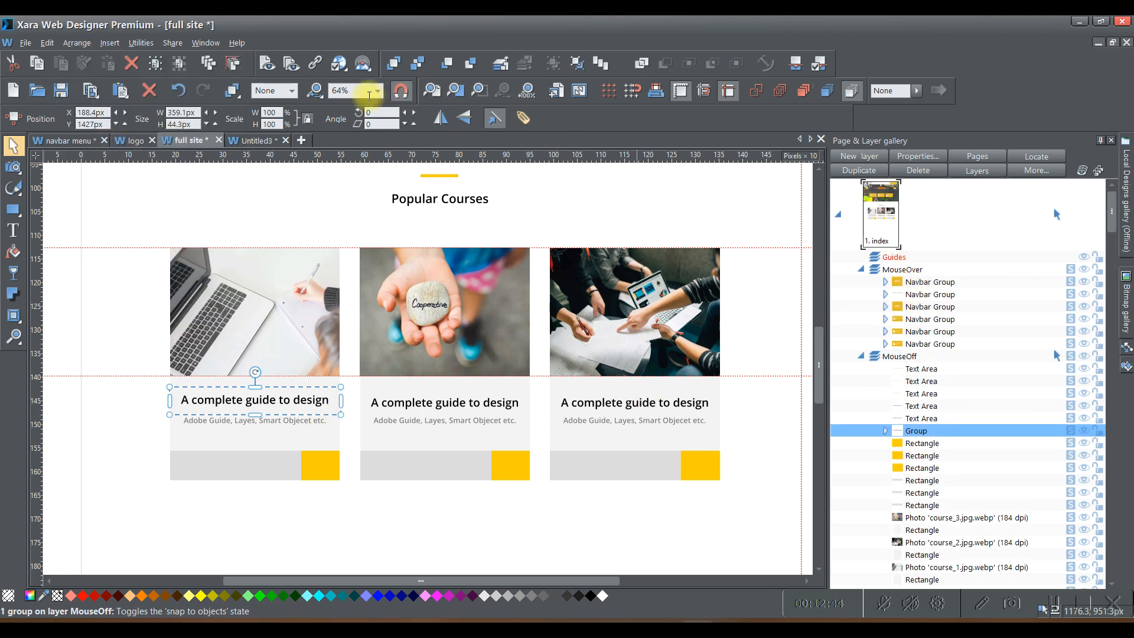
{"action": "left_click", "coordinate": [232, 63]}
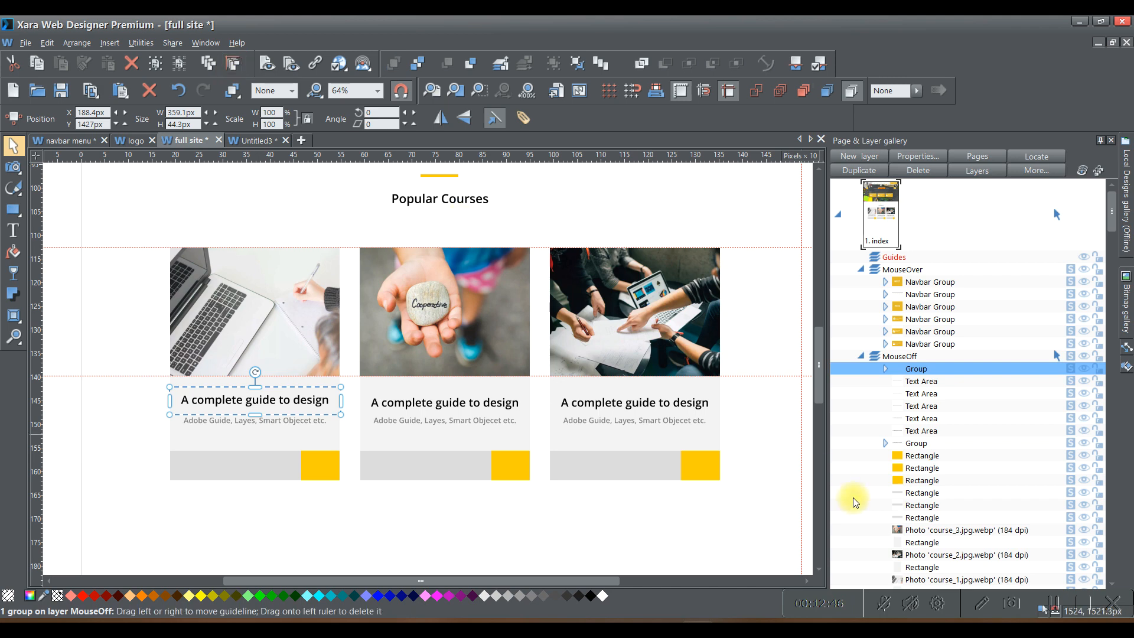
{"action": "left_click_drag", "start_coordinate": [914, 368], "coordinate": [898, 349]}
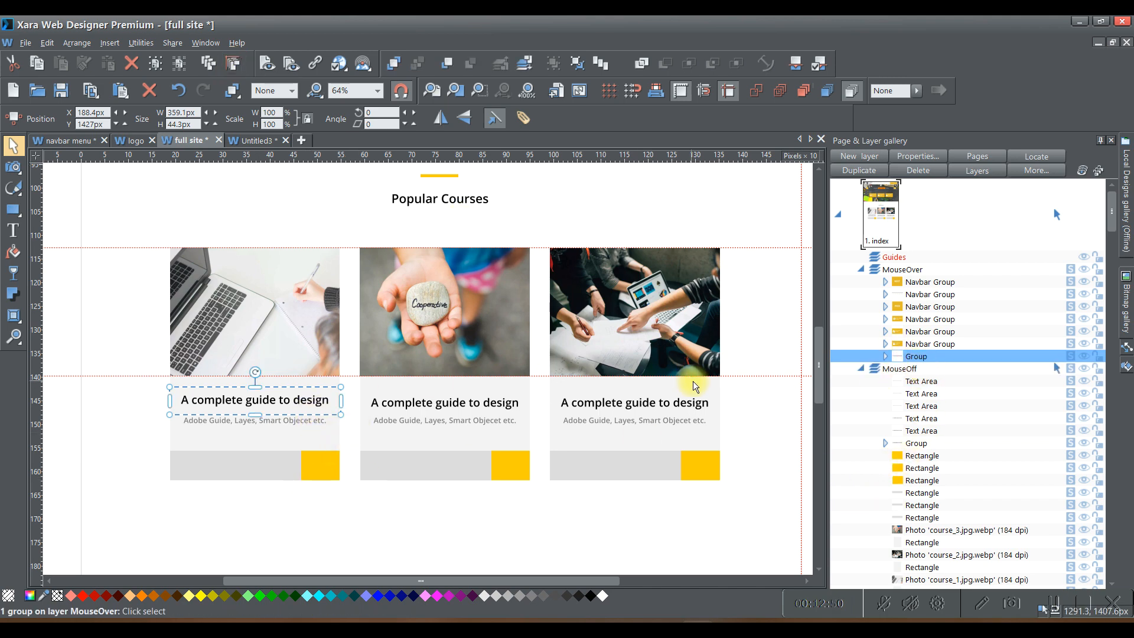
- Recolour the title text inside the MouseOver group with the description's 50% Black grey, and leave that group selected and collapsed
{"action": "left_click", "coordinate": [885, 357]}
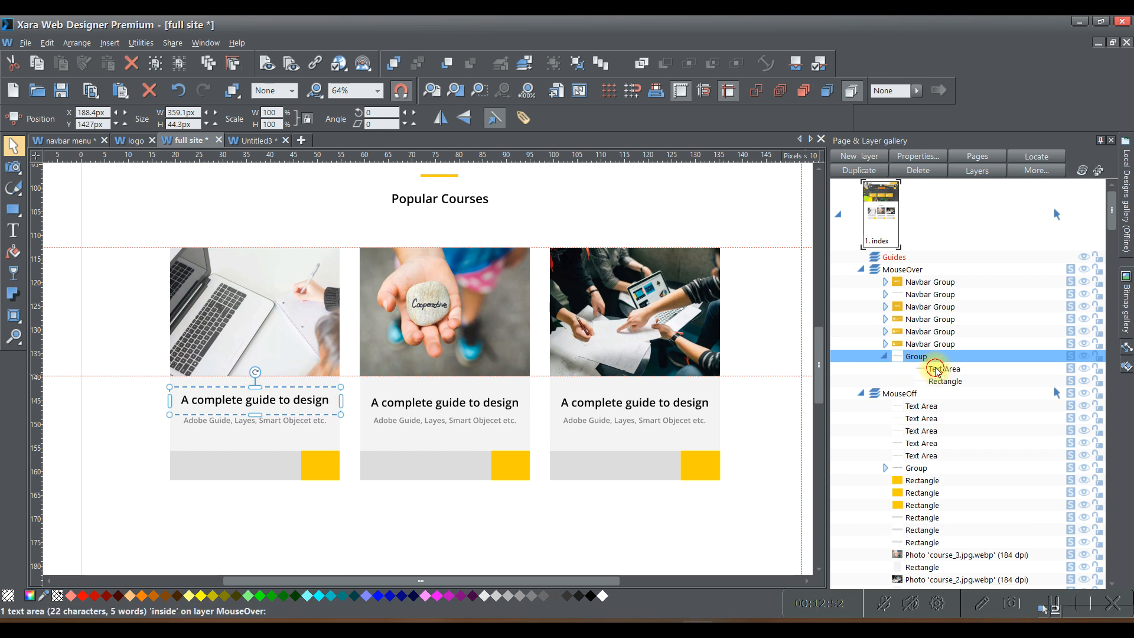
{"action": "left_click", "coordinate": [935, 369]}
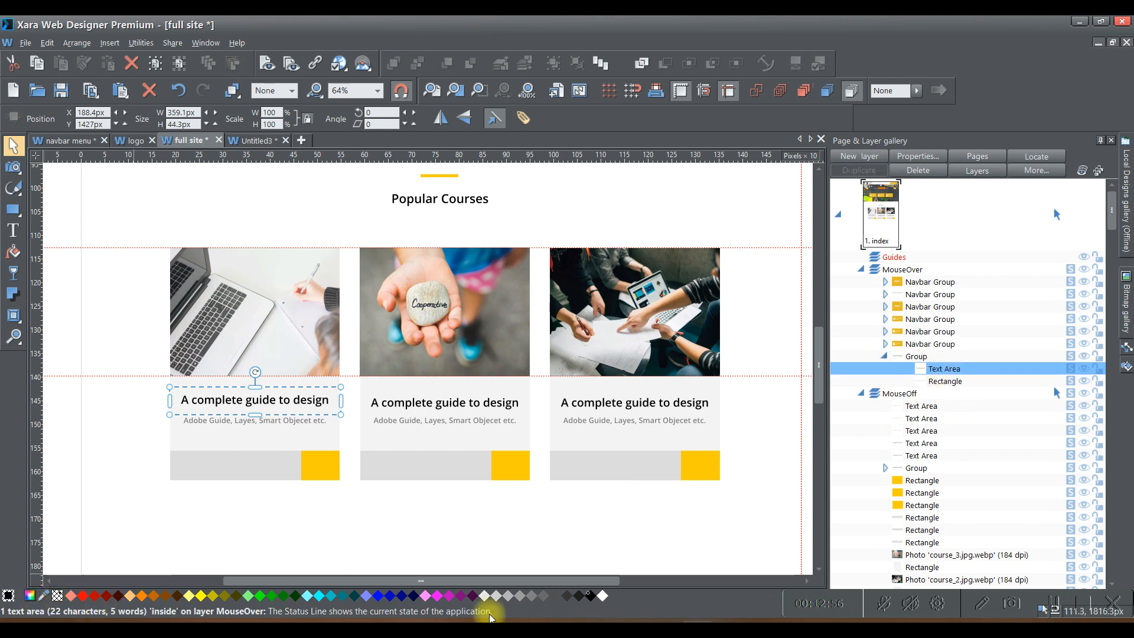
{"action": "left_click", "coordinate": [522, 601]}
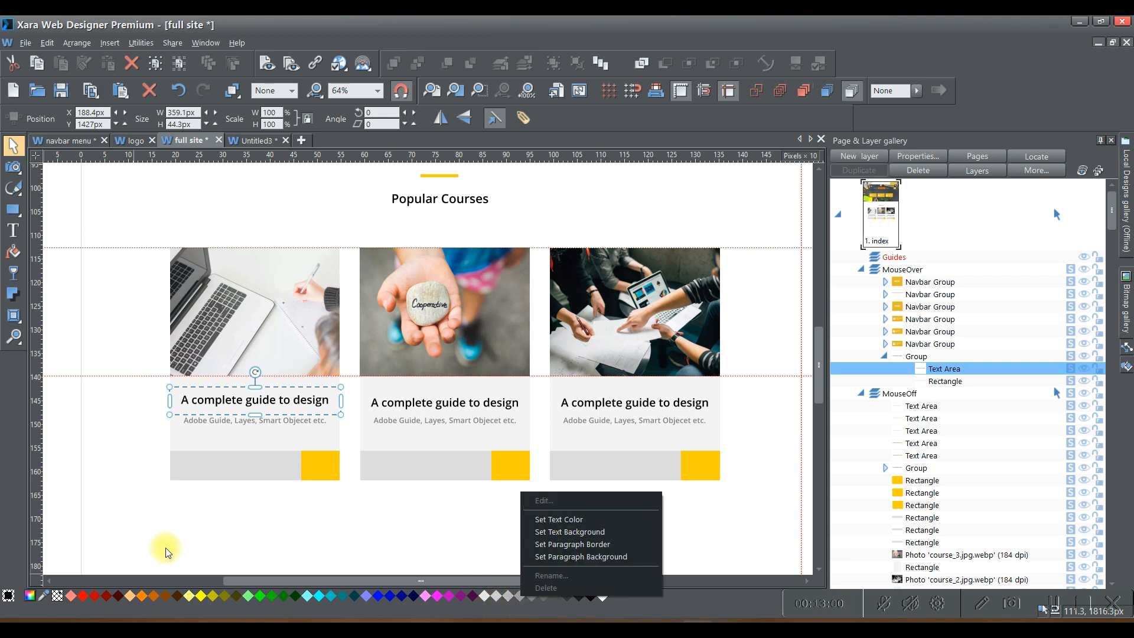
{"action": "left_click", "coordinate": [31, 597]}
{"action": "left_click_drag", "start_coordinate": [46, 597], "coordinate": [205, 417]}
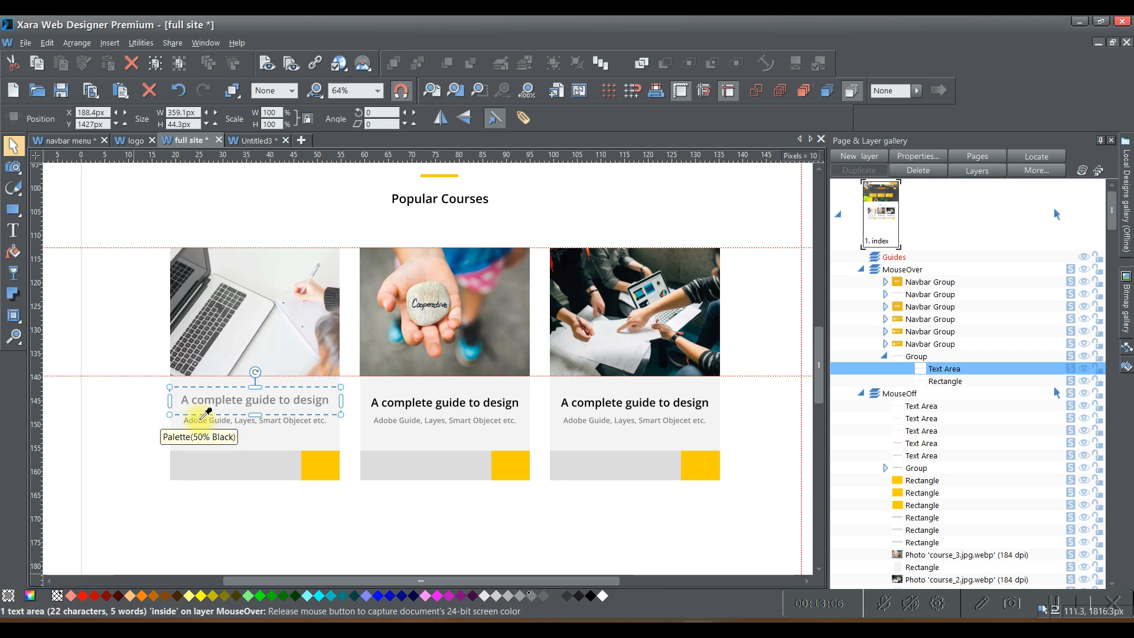
{"action": "left_click_drag", "start_coordinate": [205, 416], "coordinate": [206, 416]}
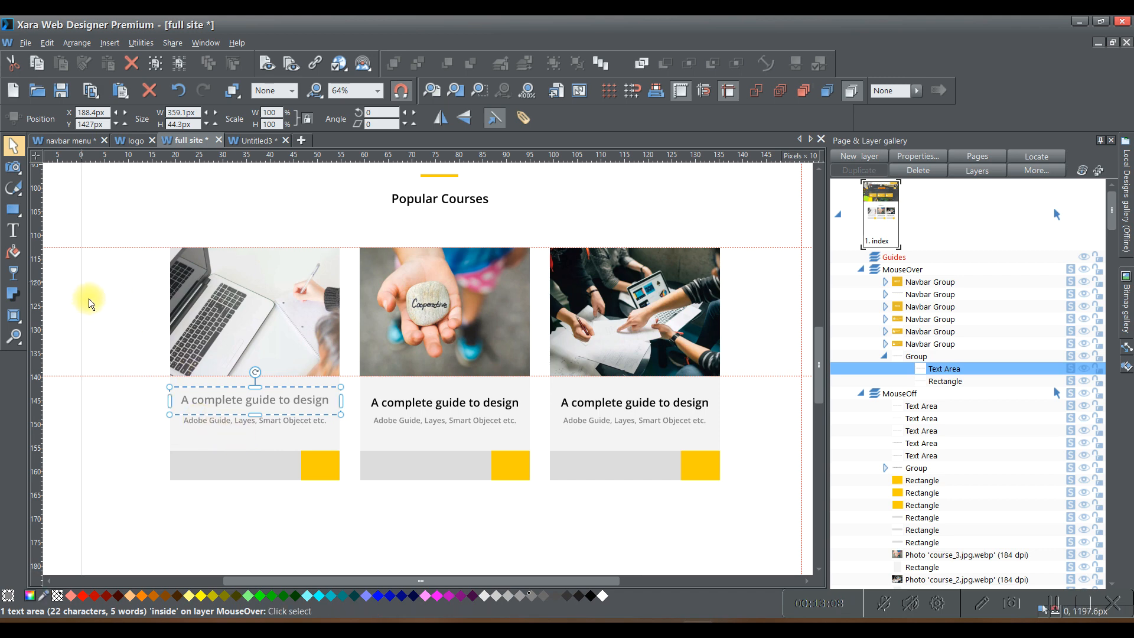
{"action": "left_click", "coordinate": [101, 314]}
{"action": "left_click", "coordinate": [356, 429]}
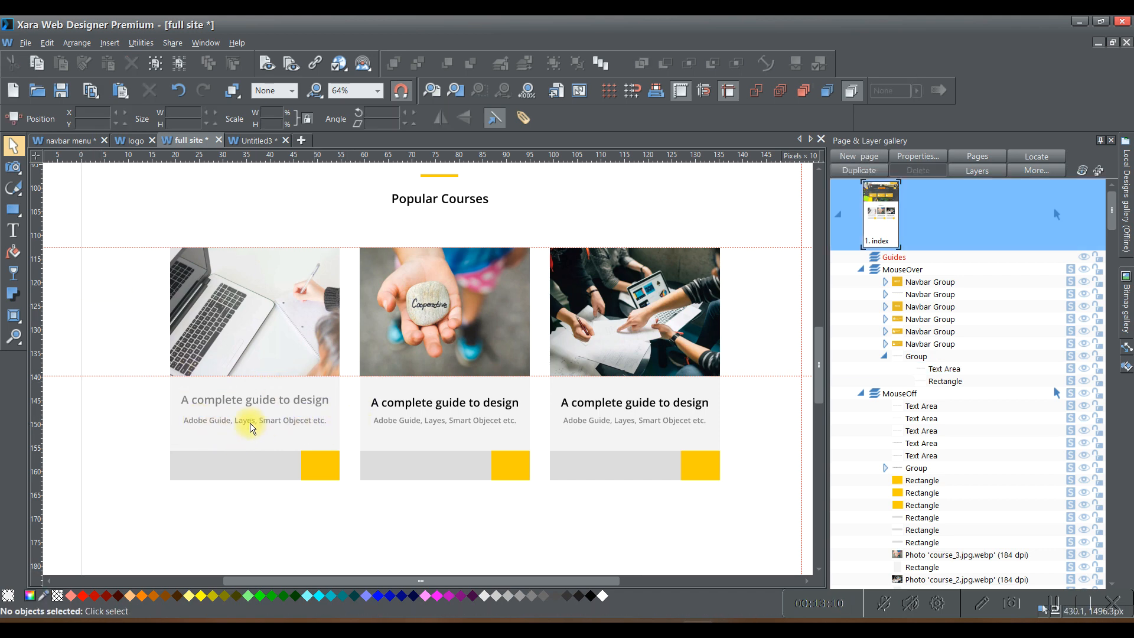
{"action": "left_click", "coordinate": [231, 403]}
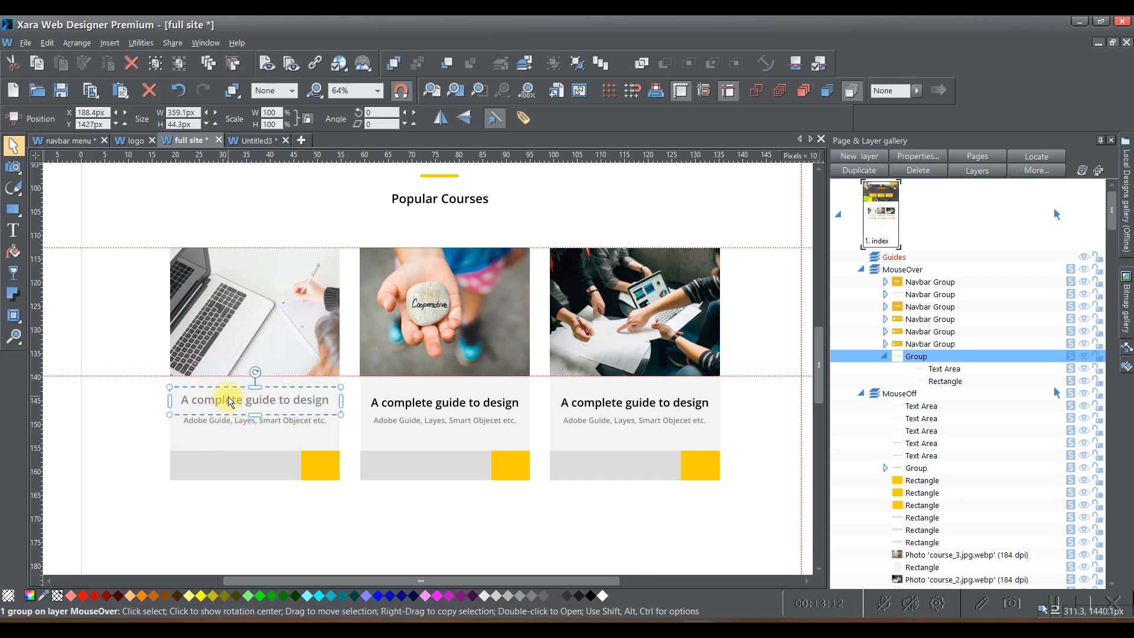
{"action": "left_click", "coordinate": [886, 357]}
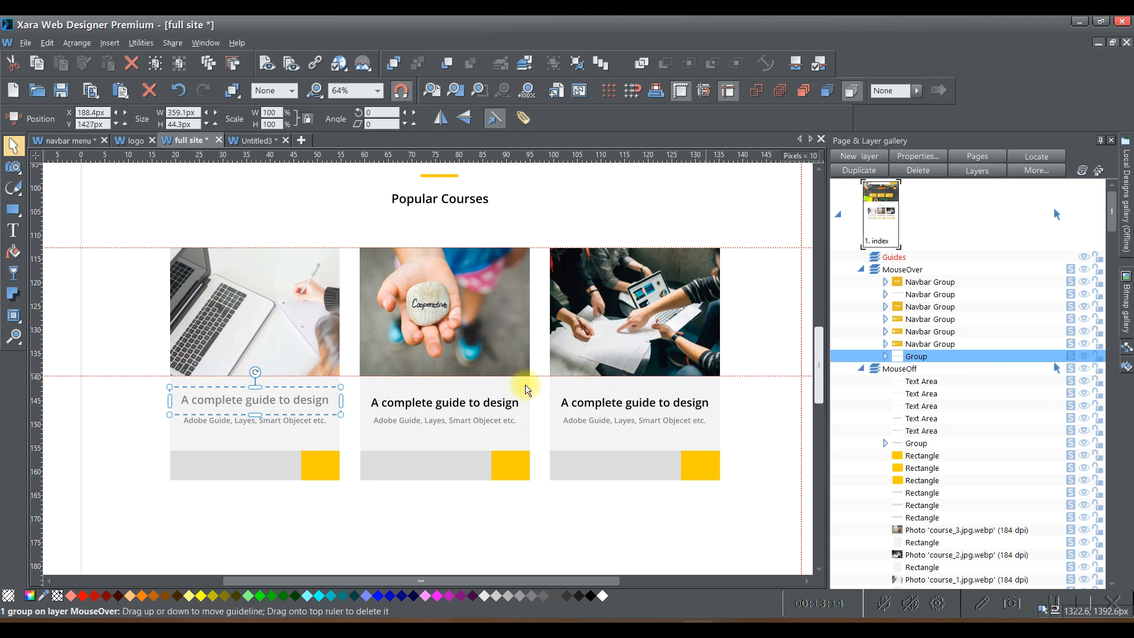
- Select the laptop card's title groups on the MouseOver and MouseOff layers together and apply a soft group to them
{"action": "left_click", "coordinate": [205, 433]}
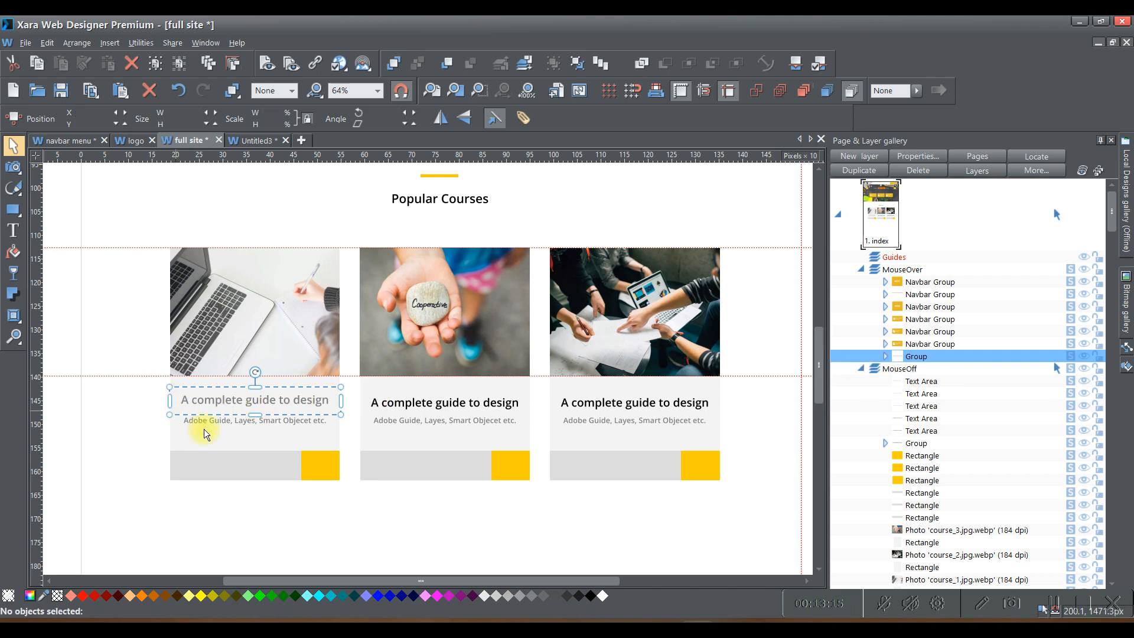
{"action": "left_click", "coordinate": [367, 424]}
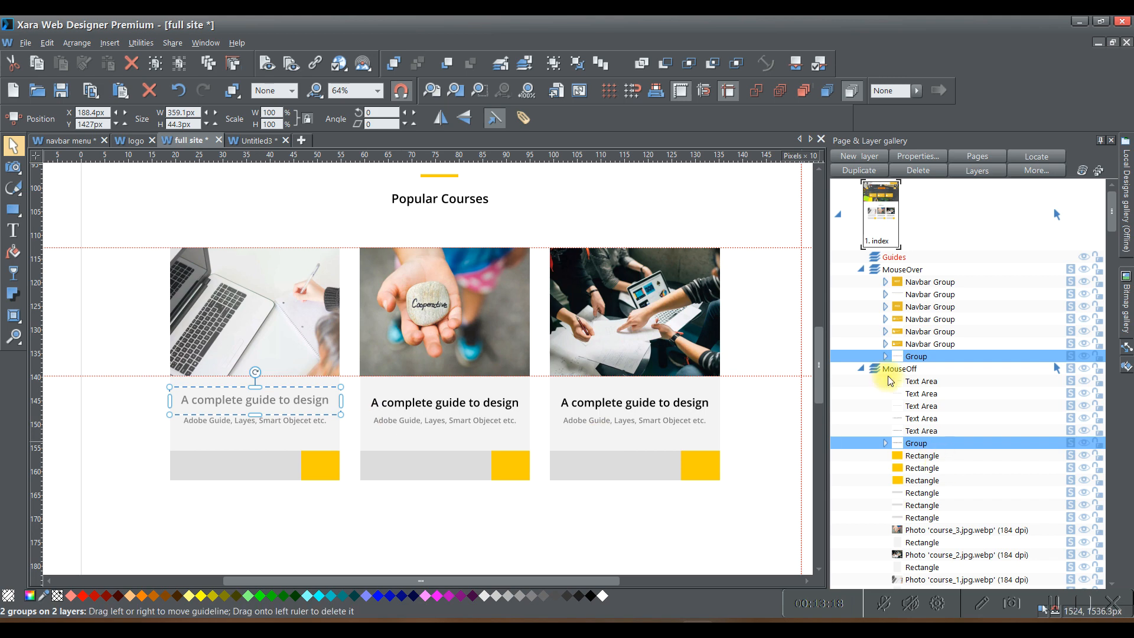
{"action": "left_click", "coordinate": [85, 49]}
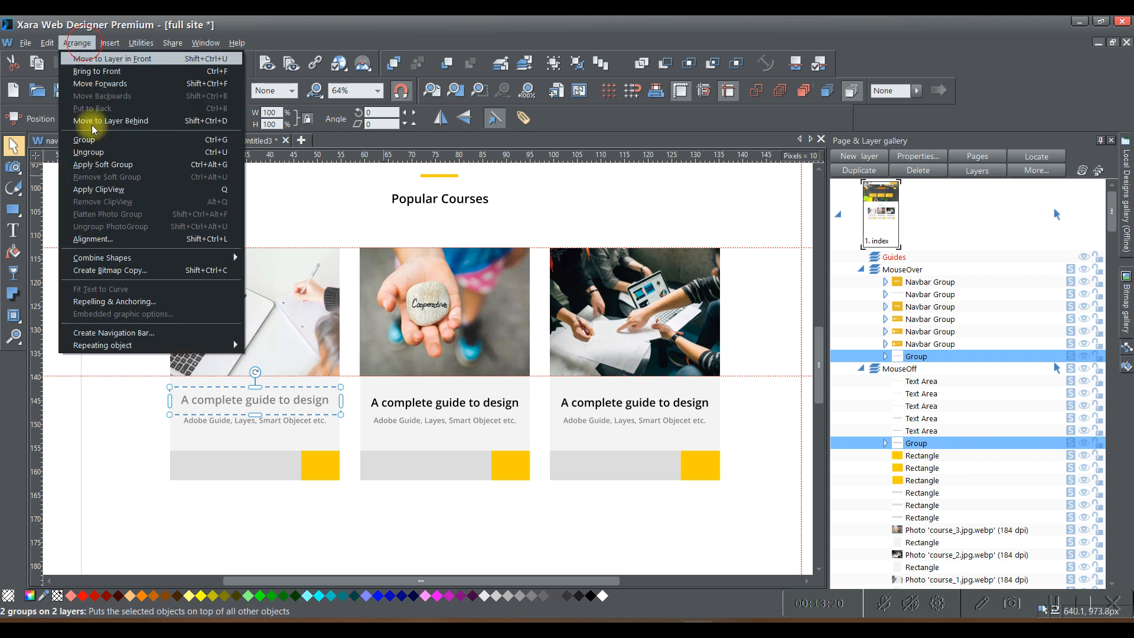
{"action": "left_click", "coordinate": [101, 157]}
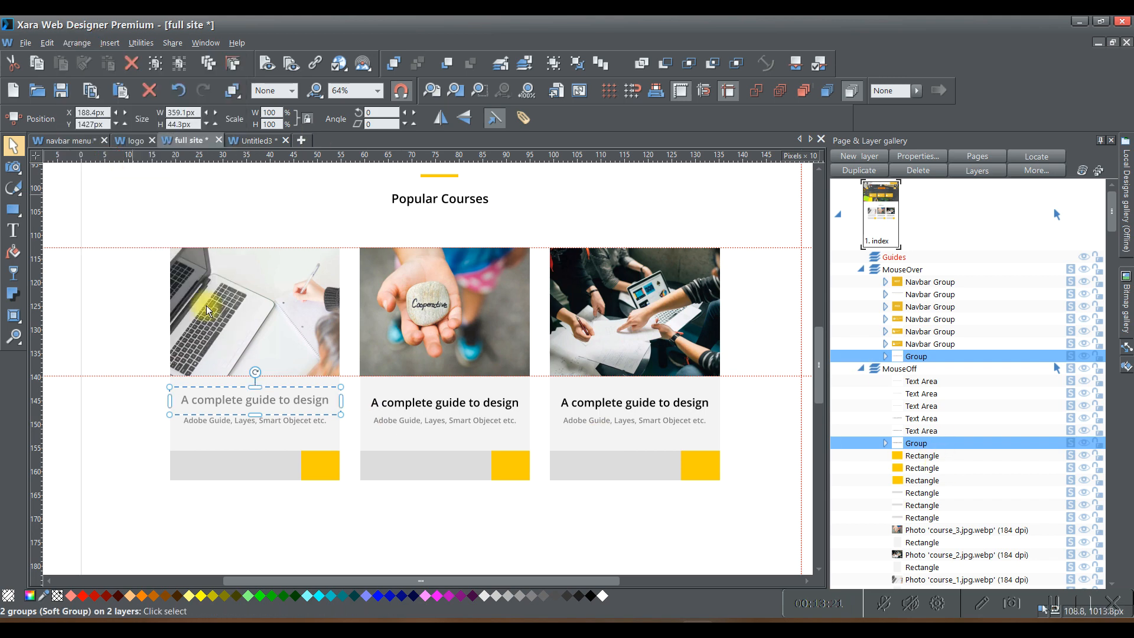
- Create a navigation bar from the soft-grouped laptop card title and leave nothing selected
{"action": "right_click", "coordinate": [249, 406]}
{"action": "left_click", "coordinate": [329, 334]}
{"action": "left_click", "coordinate": [627, 495]}
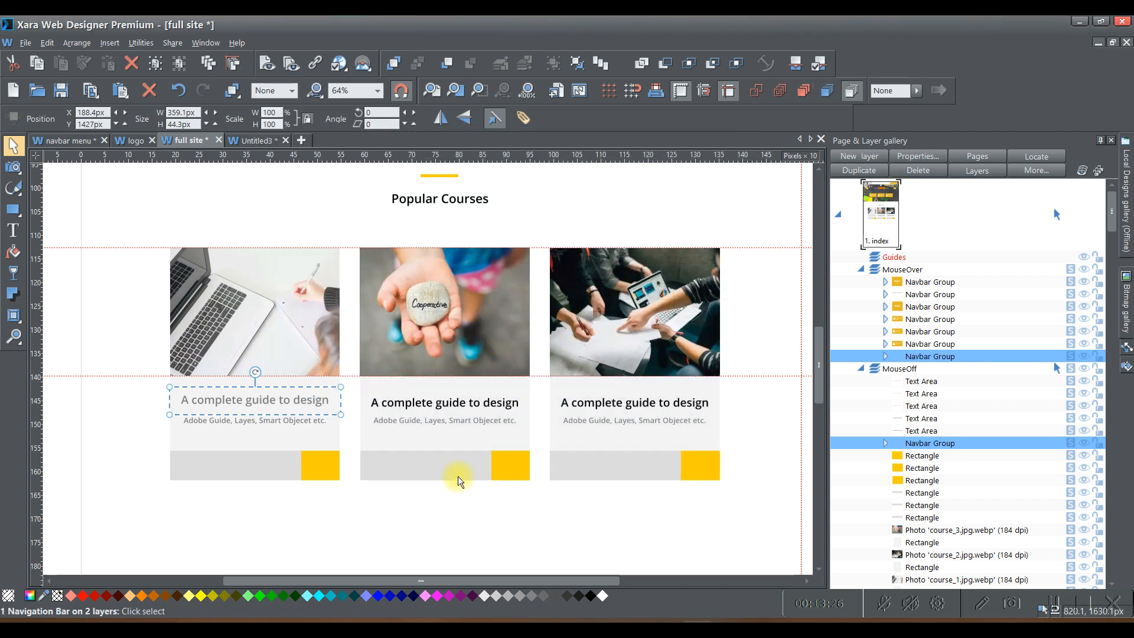
{"action": "left_click", "coordinate": [433, 528]}
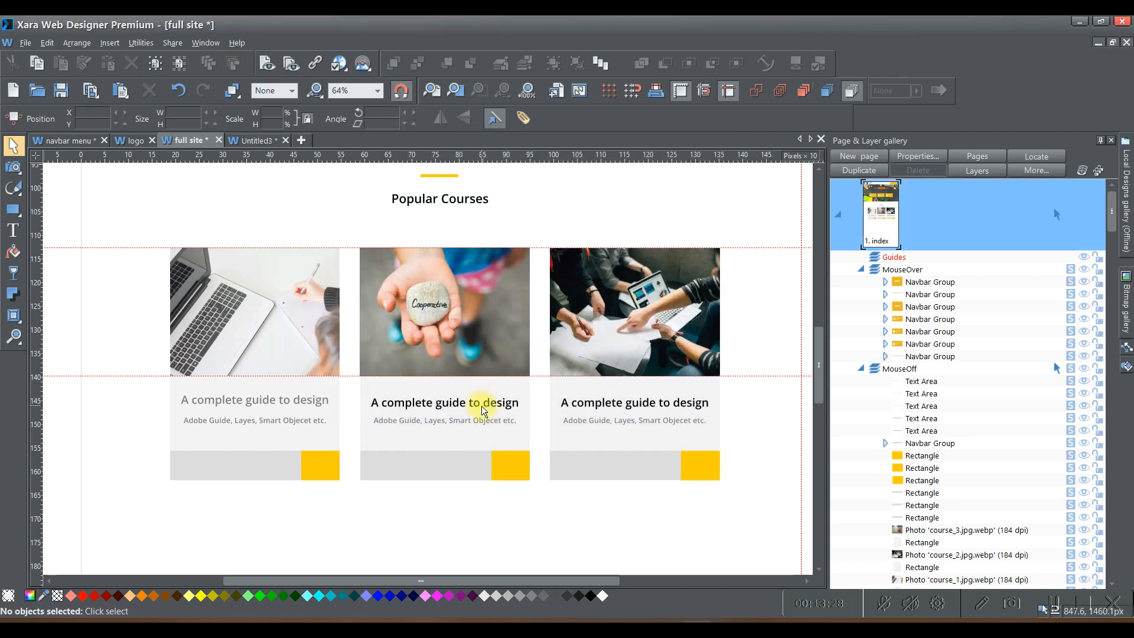
- Replace the middle card's plain title with a duplicate of the laptop card's title navigation bar, placed at about X 590 px, Y 1427 px
{"action": "left_click", "coordinate": [483, 407]}
{"action": "left_click", "coordinate": [149, 90]}
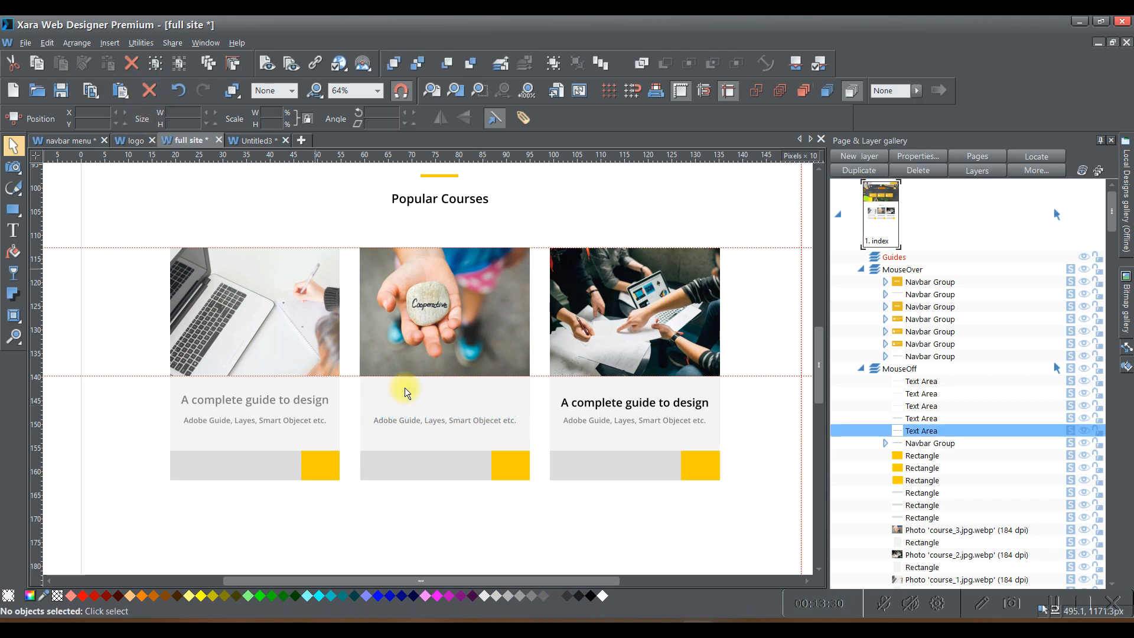
{"action": "left_click", "coordinate": [309, 400]}
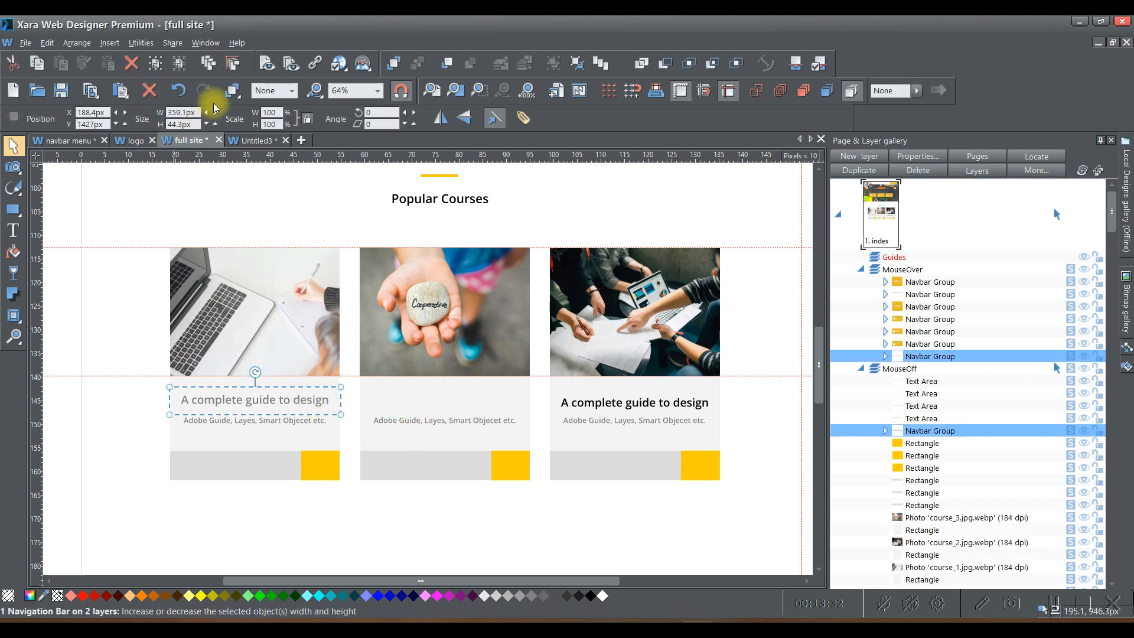
{"action": "left_click", "coordinate": [208, 63]}
{"action": "left_click_drag", "start_coordinate": [278, 413], "coordinate": [458, 401]}
- Replace the third card's plain title with a duplicate of the middle card's title navigation bar, level with the other titles
{"action": "left_click", "coordinate": [670, 409]}
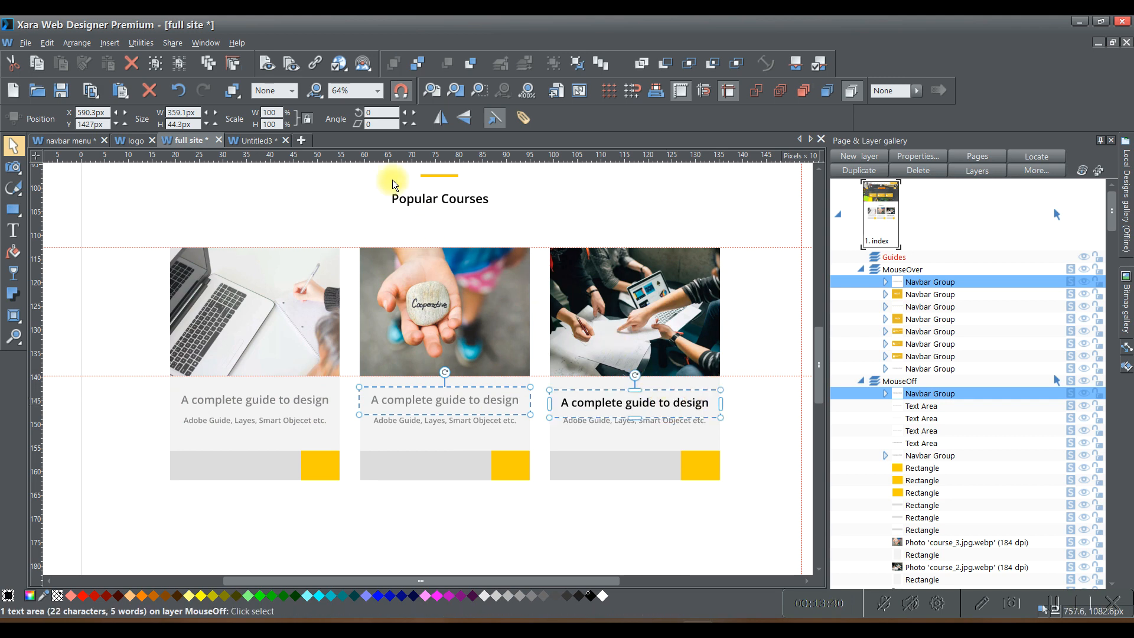
{"action": "left_click", "coordinate": [159, 91]}
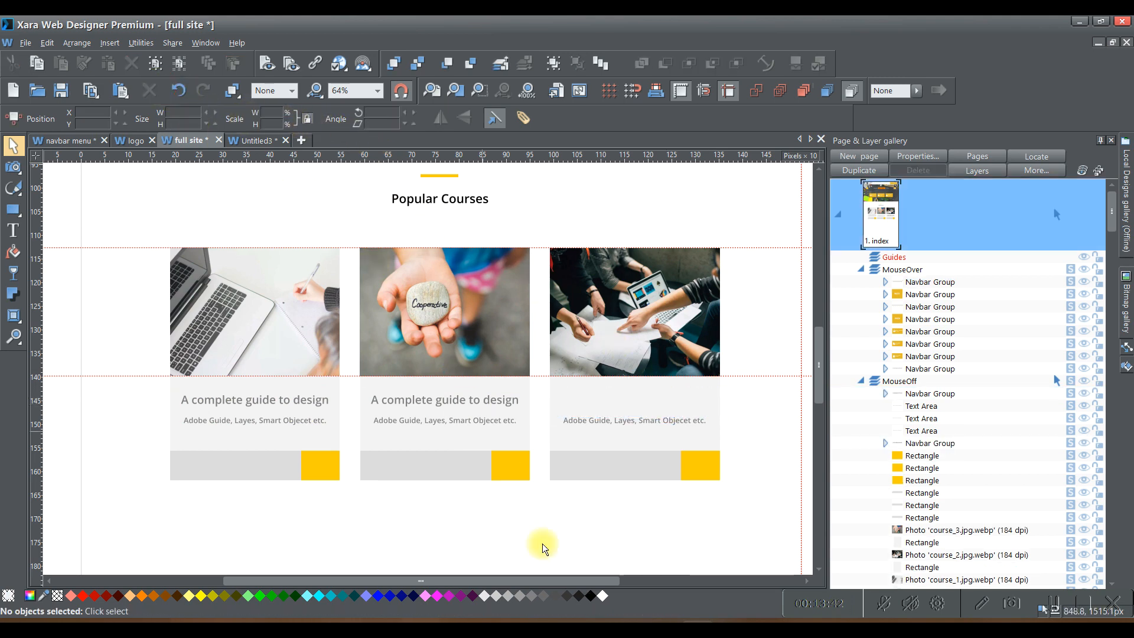
{"action": "left_click", "coordinate": [485, 406]}
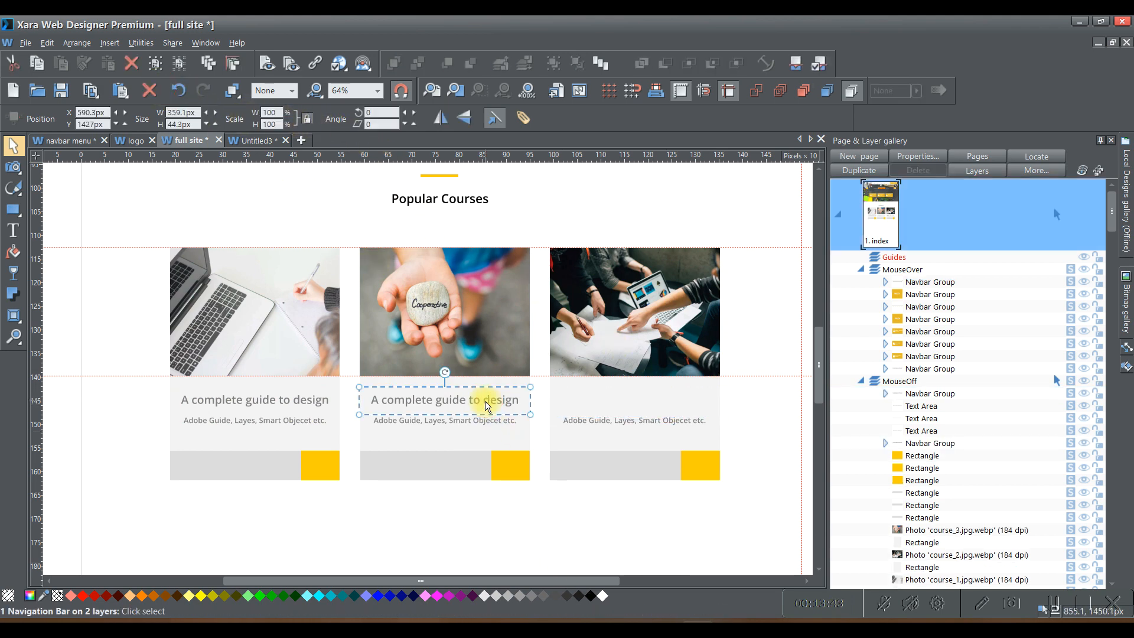
{"action": "left_click", "coordinate": [208, 63]}
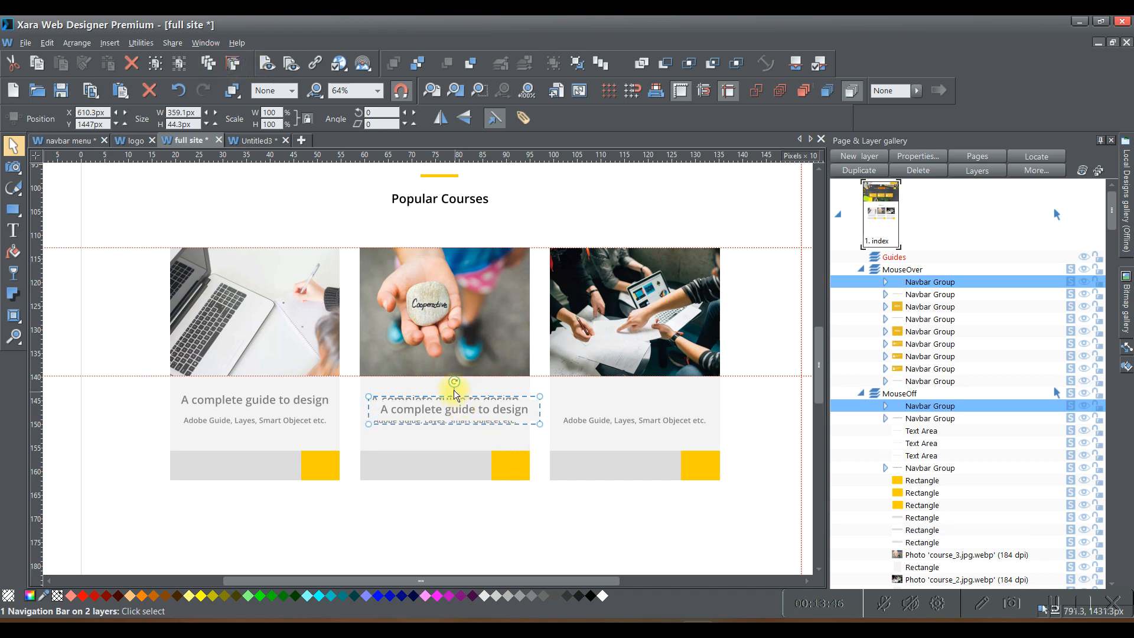
{"action": "left_click_drag", "start_coordinate": [450, 395], "coordinate": [638, 399]}
{"action": "left_click", "coordinate": [122, 367]}
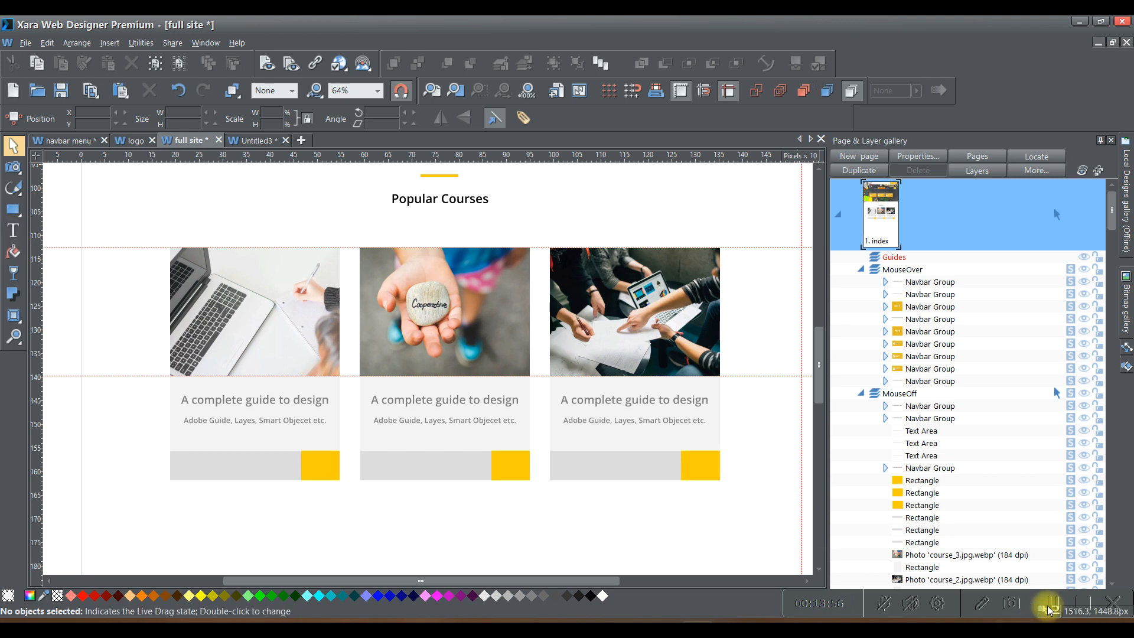
- Change the middle card's title text to "Beginner guide to HTML"
{"action": "left_click", "coordinate": [13, 230]}
{"action": "left_click", "coordinate": [431, 394]}
{"action": "left_click", "coordinate": [431, 395], "text": "ctrl"}
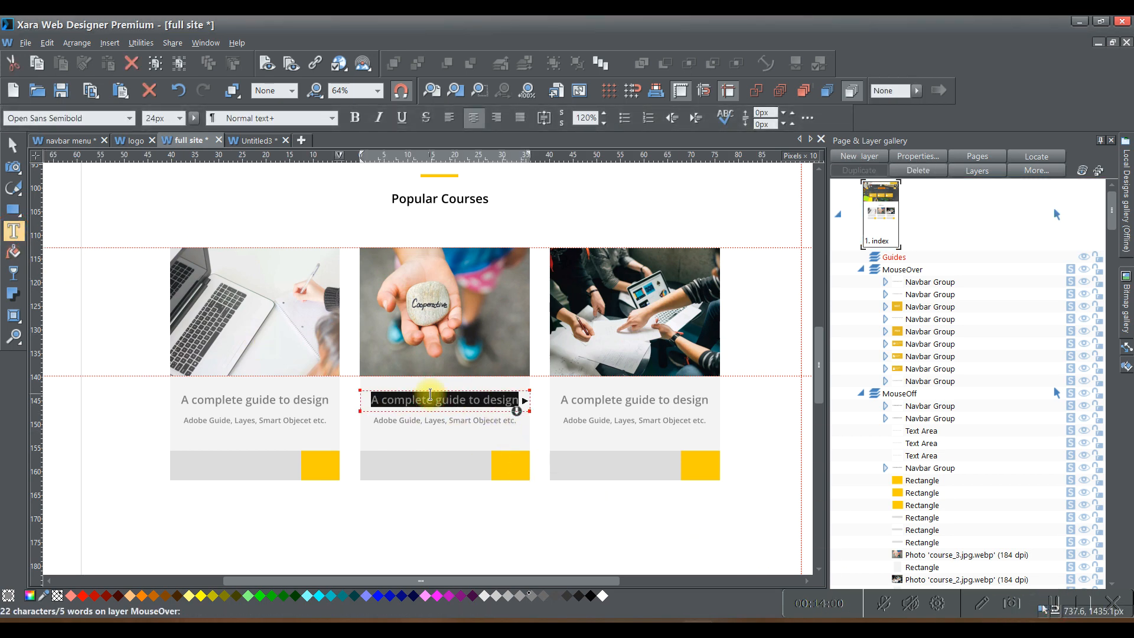
{"action": "type", "text": "Be"}
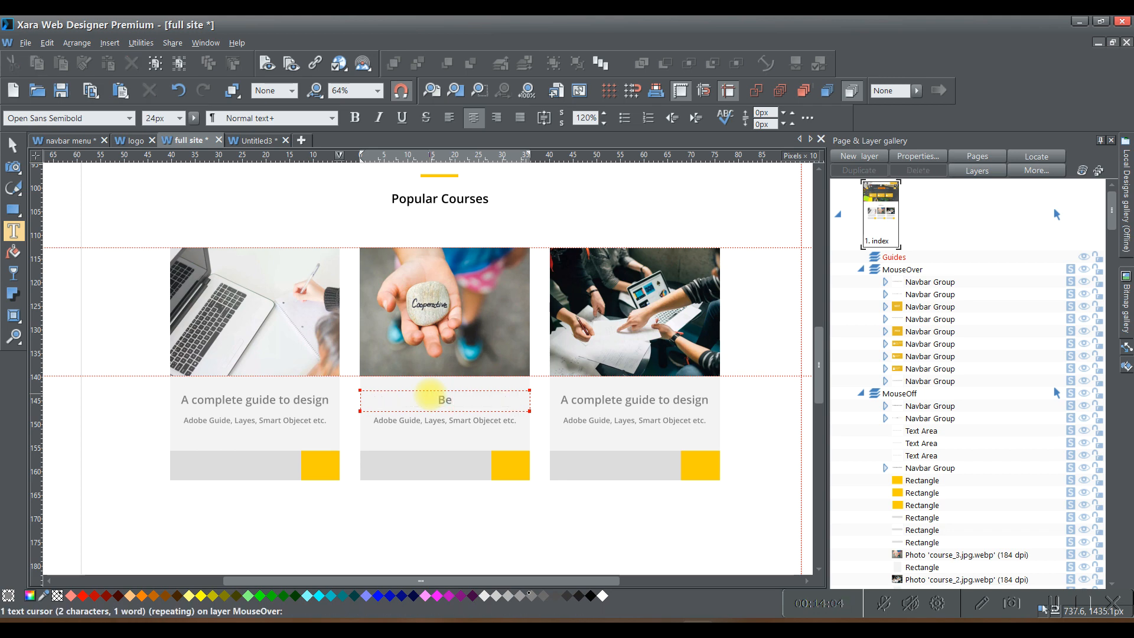
{"action": "type", "text": "ggin"}
{"action": "key", "text": "BackSpace"}
{"action": "key", "text": "BackSpace"}
{"action": "type", "text": "nner"}
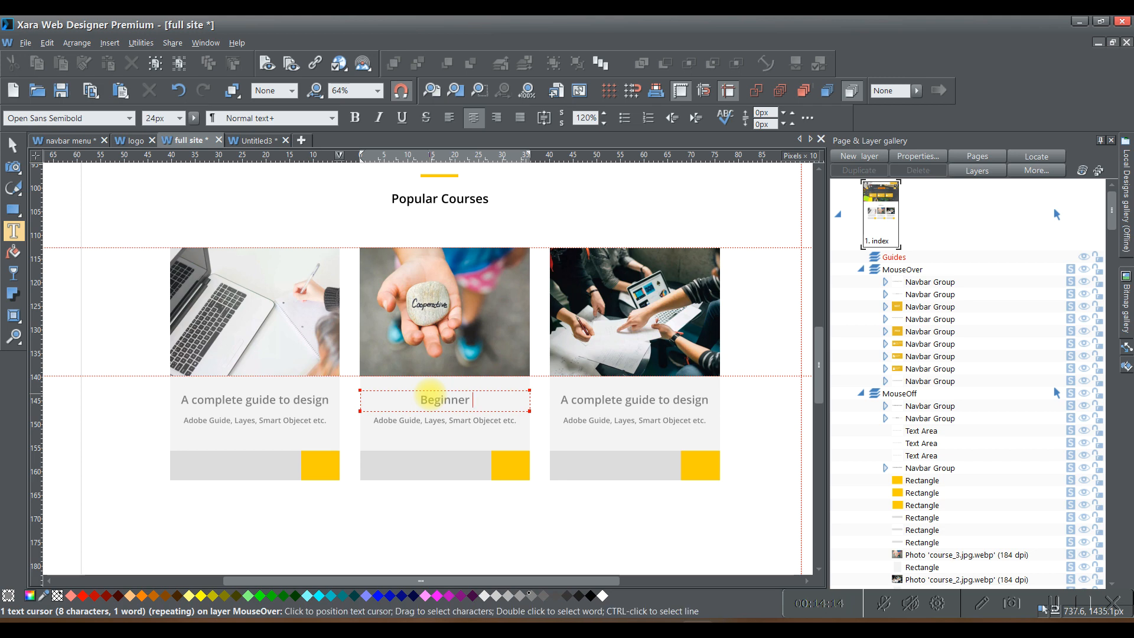
{"action": "type", "text": " guide"}
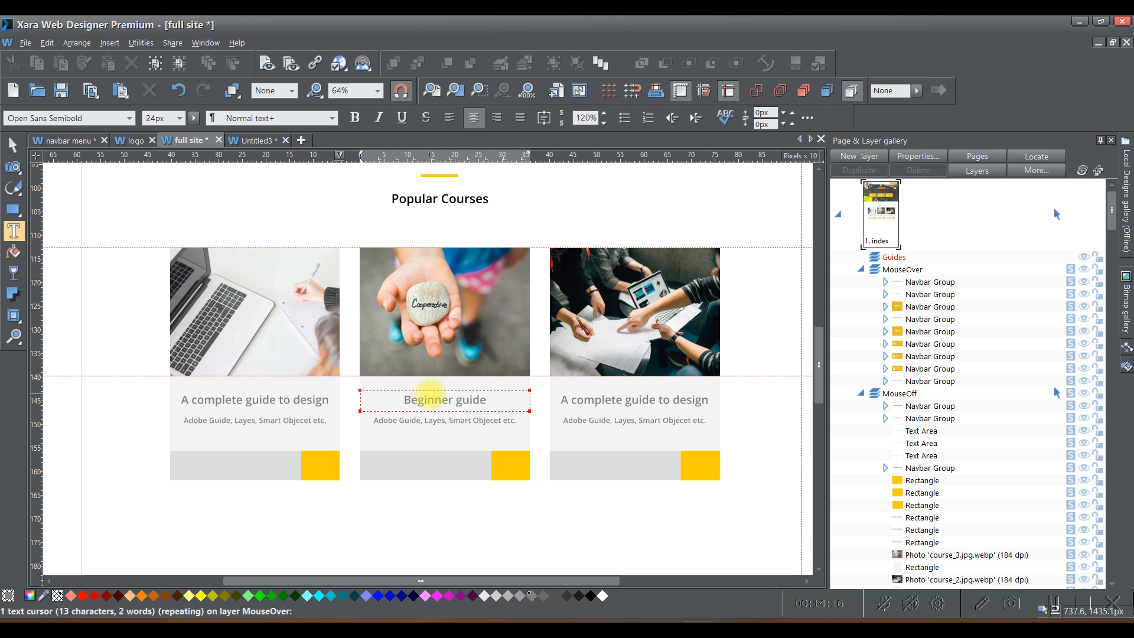
{"action": "type", "text": " to"}
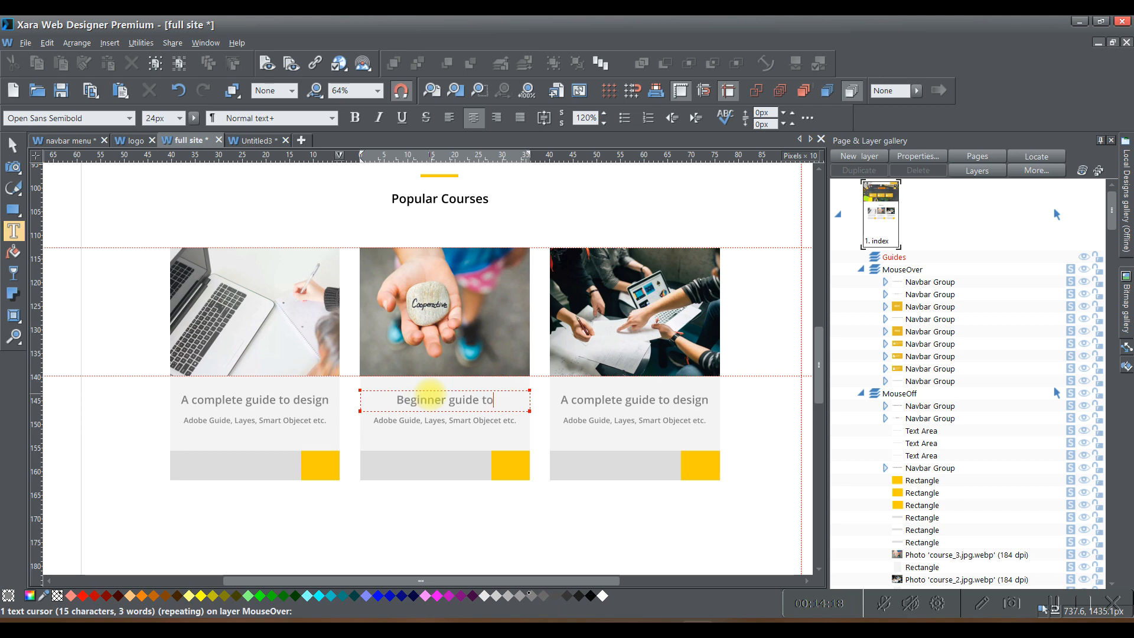
{"action": "type", "text": " HT"}
{"action": "key", "text": "BackSpace"}
{"action": "type", "text": "ML"}
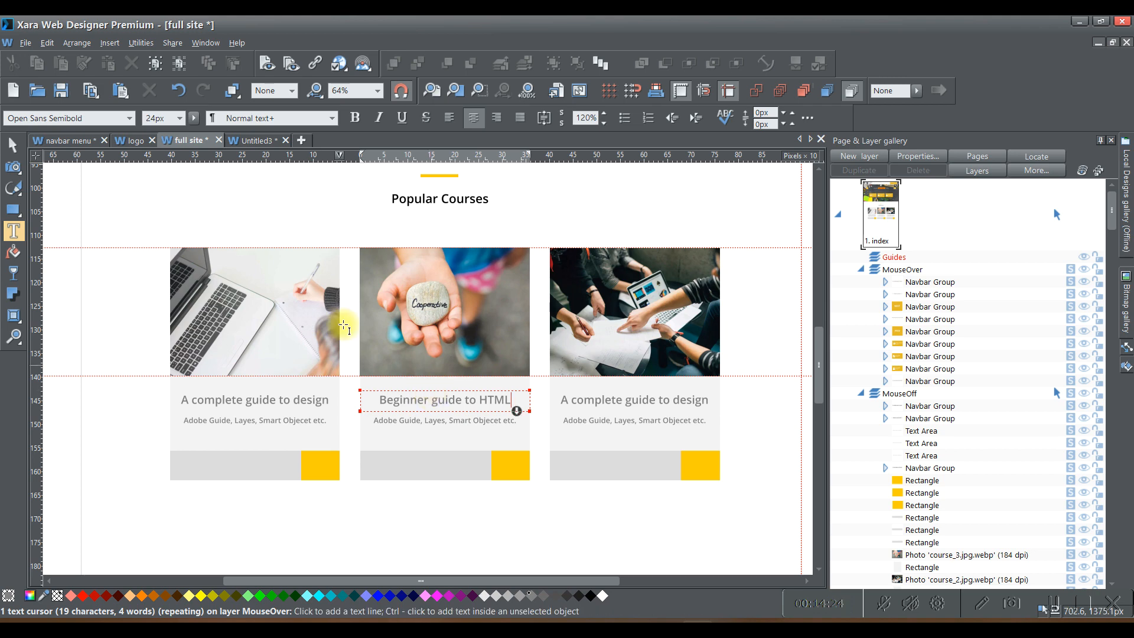
- Retype the ending of the middle card's title as "to HTML" after "Beginner guide"
{"action": "left_click", "coordinate": [13, 144]}
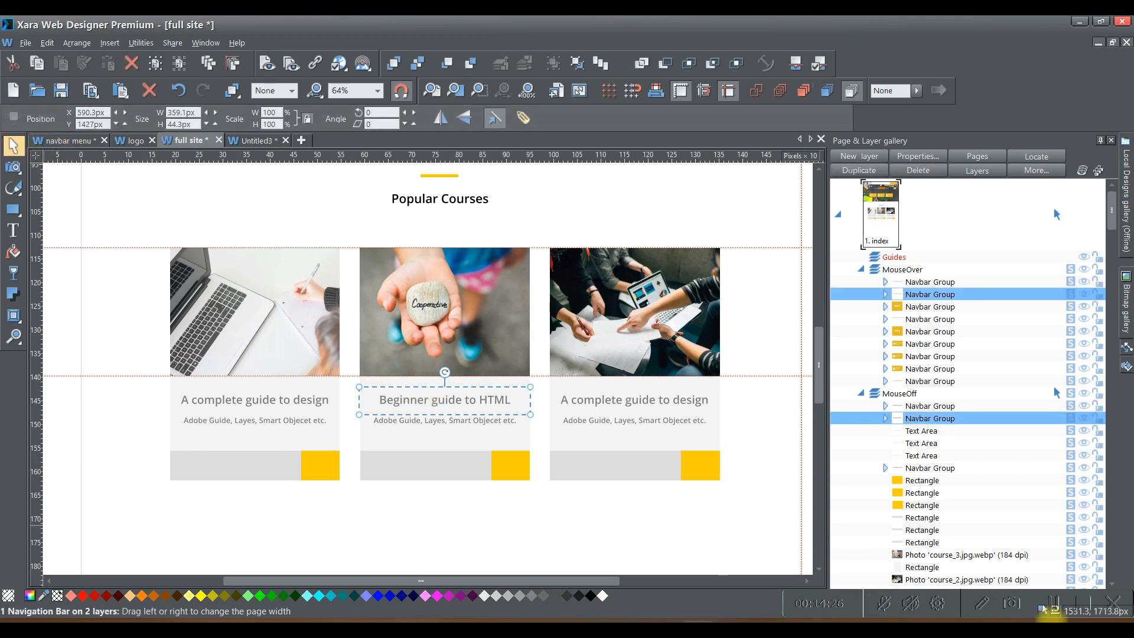
{"action": "left_click", "coordinate": [1053, 604]}
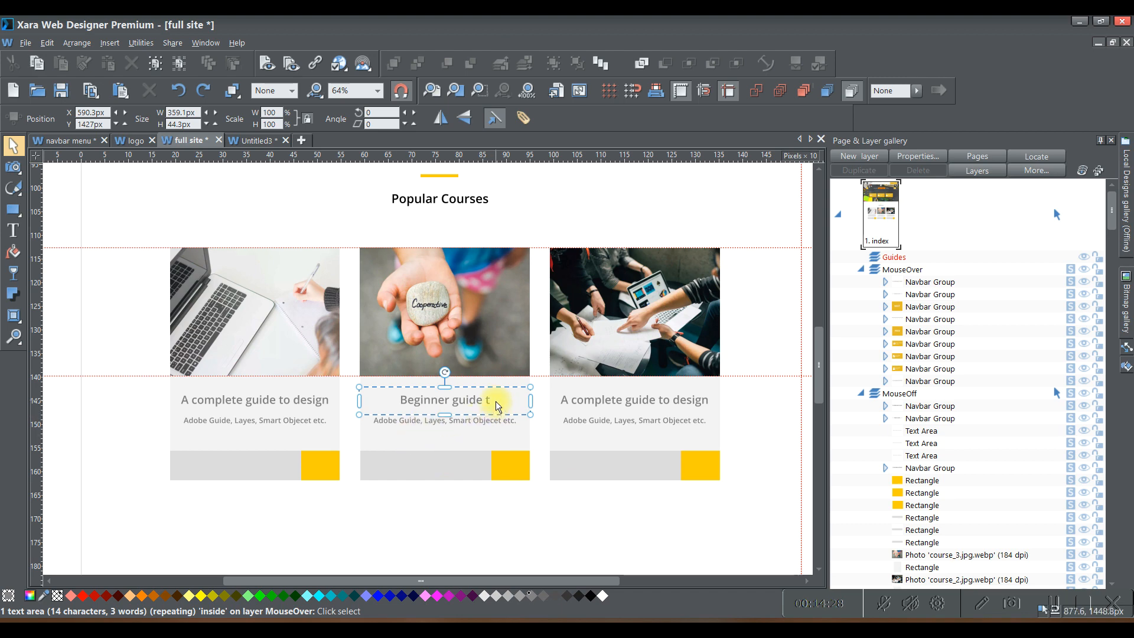
{"action": "left_click", "coordinate": [13, 230]}
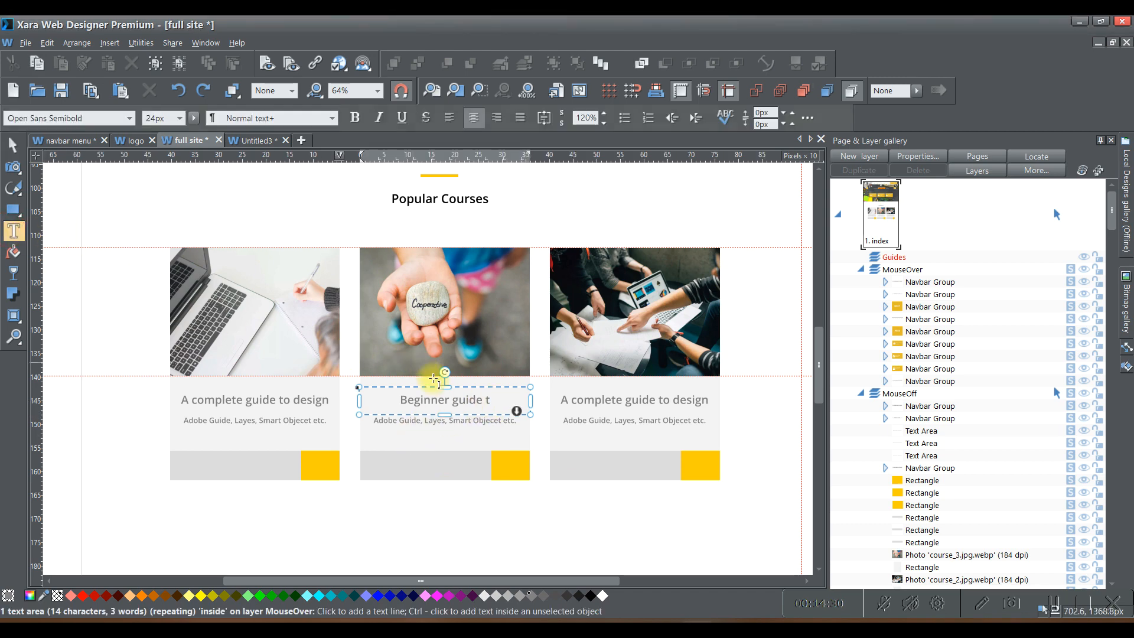
{"action": "double_click", "coordinate": [499, 404]}
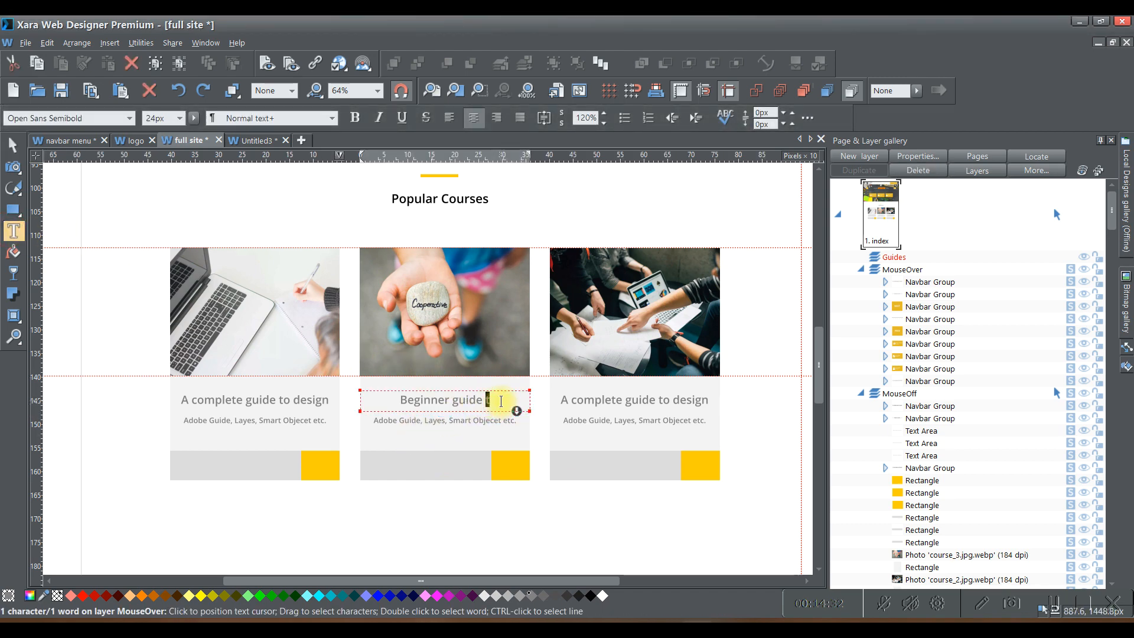
{"action": "type", "text": "to "}
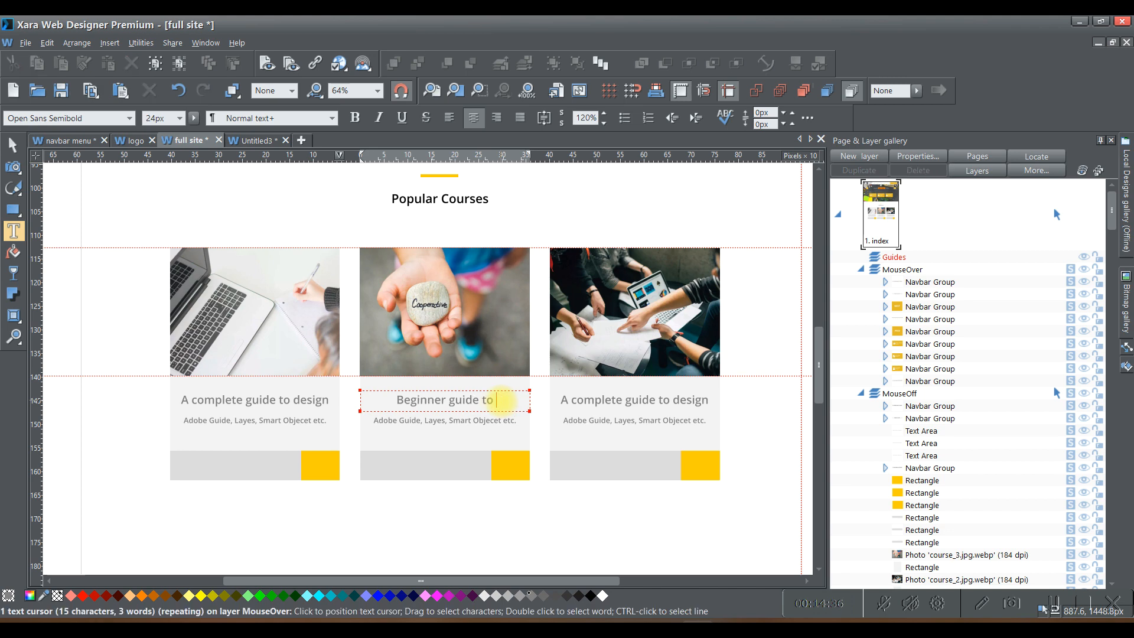
{"action": "type", "text": "HTML"}
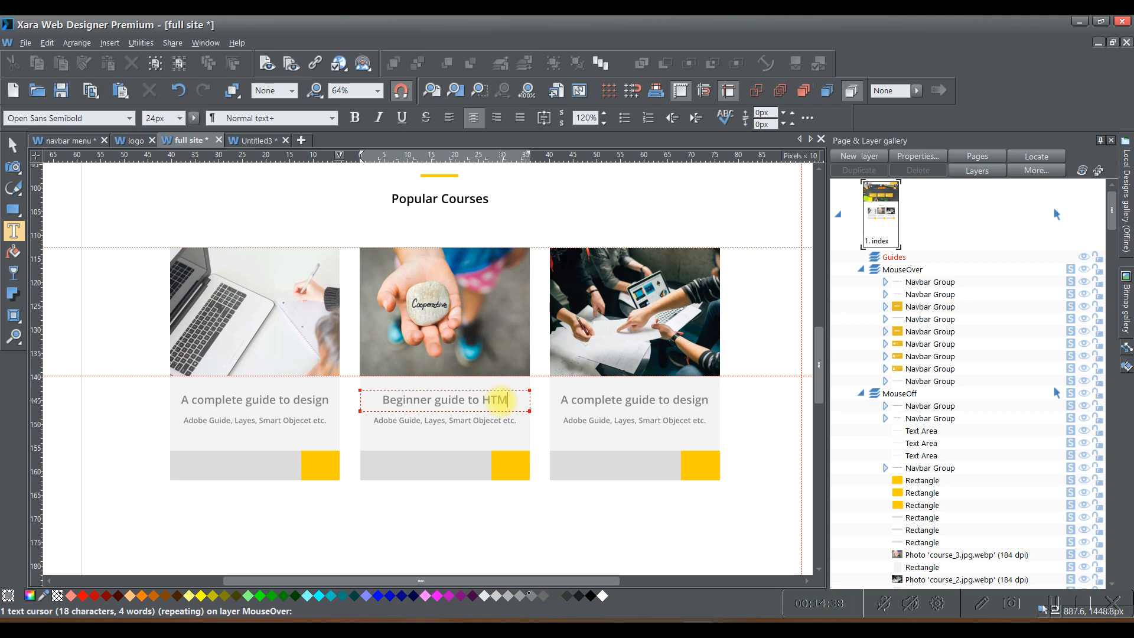
- Change the third card's title text to "Advance photoshop" and save the document
{"action": "double_click", "coordinate": [614, 396]}
{"action": "triple_click", "coordinate": [618, 400]}
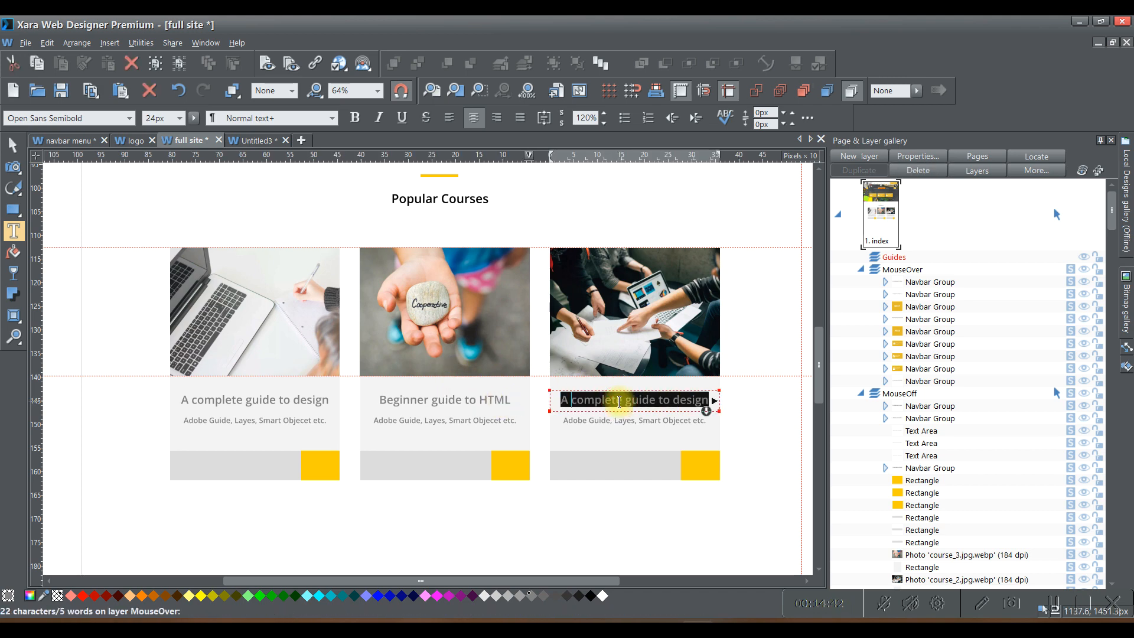
{"action": "type", "text": "Ad"}
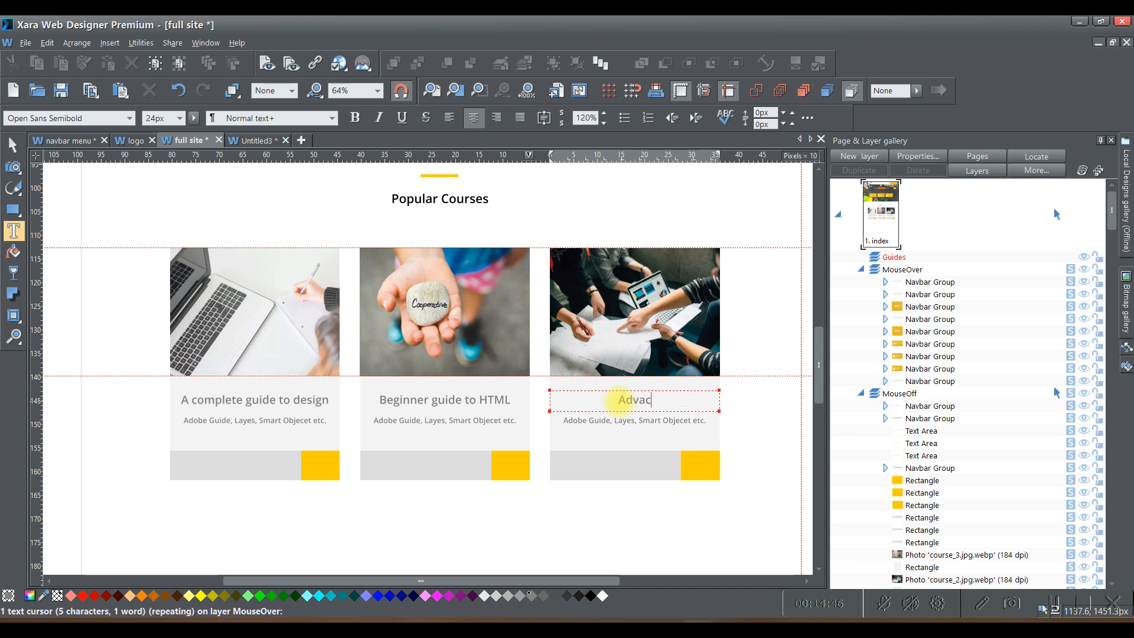
{"action": "type", "text": "vanced"}
{"action": "key", "text": "BackSpace"}
{"action": "type", "text": "P"}
{"action": "key", "text": "BackSpace"}
{"action": "type", "text": "phot"}
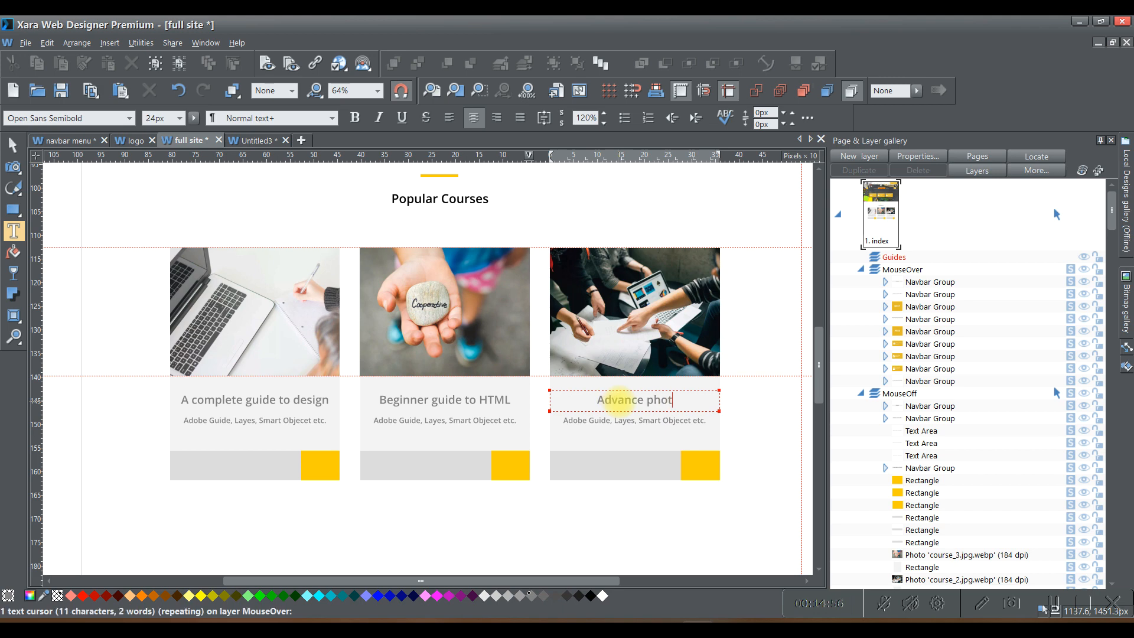
{"action": "type", "text": "oshop"}
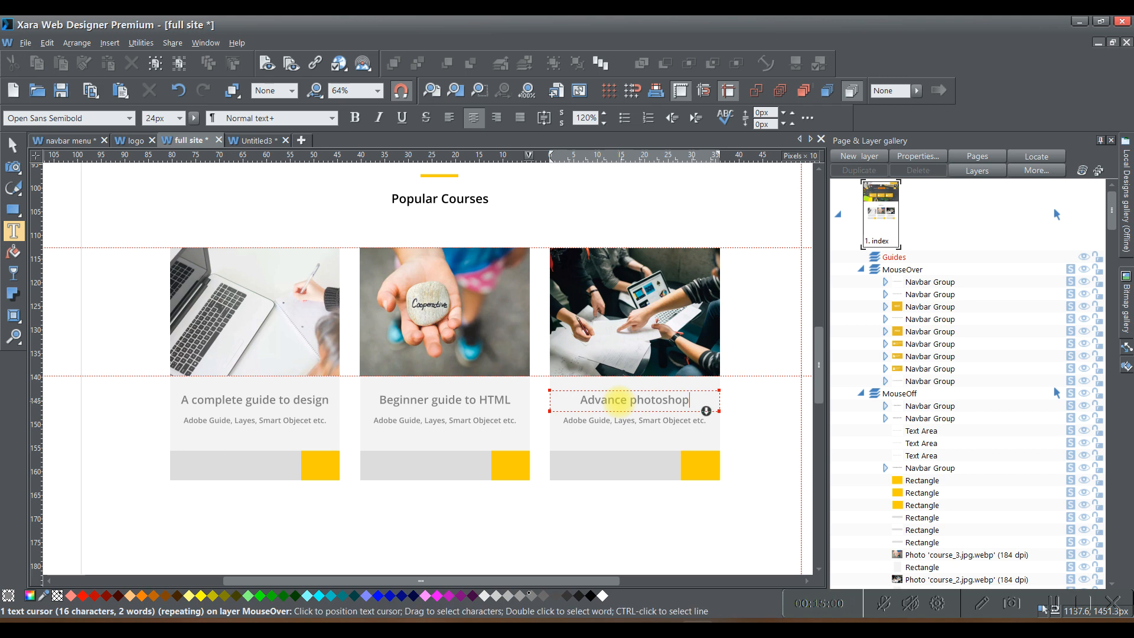
{"action": "left_click", "coordinate": [13, 145]}
{"action": "left_click", "coordinate": [353, 512]}
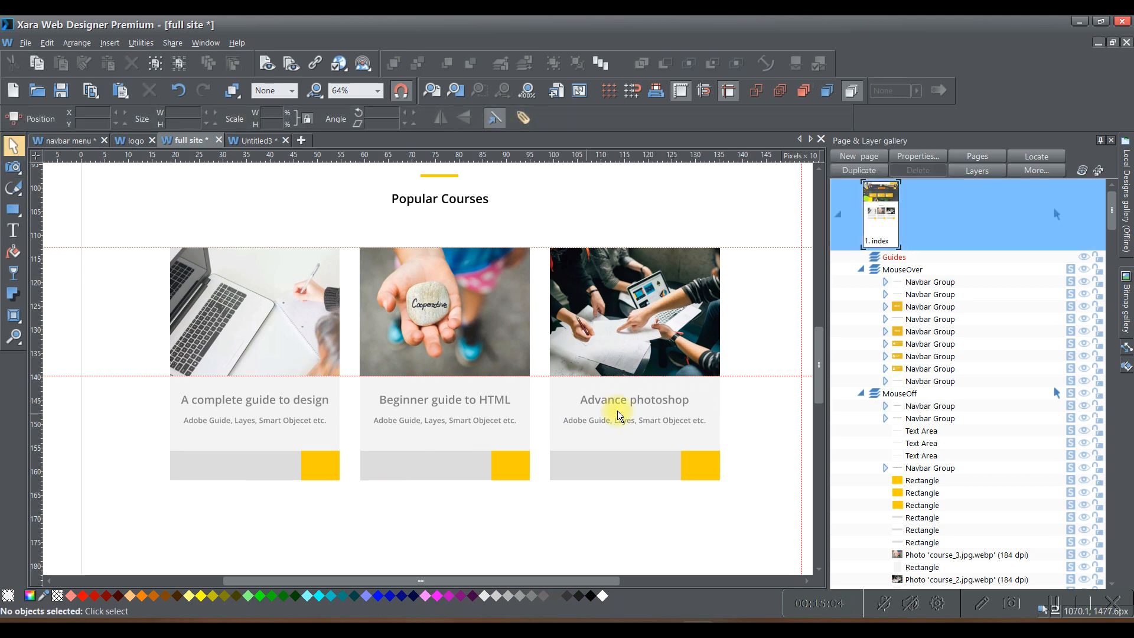
{"action": "left_click", "coordinate": [61, 91]}
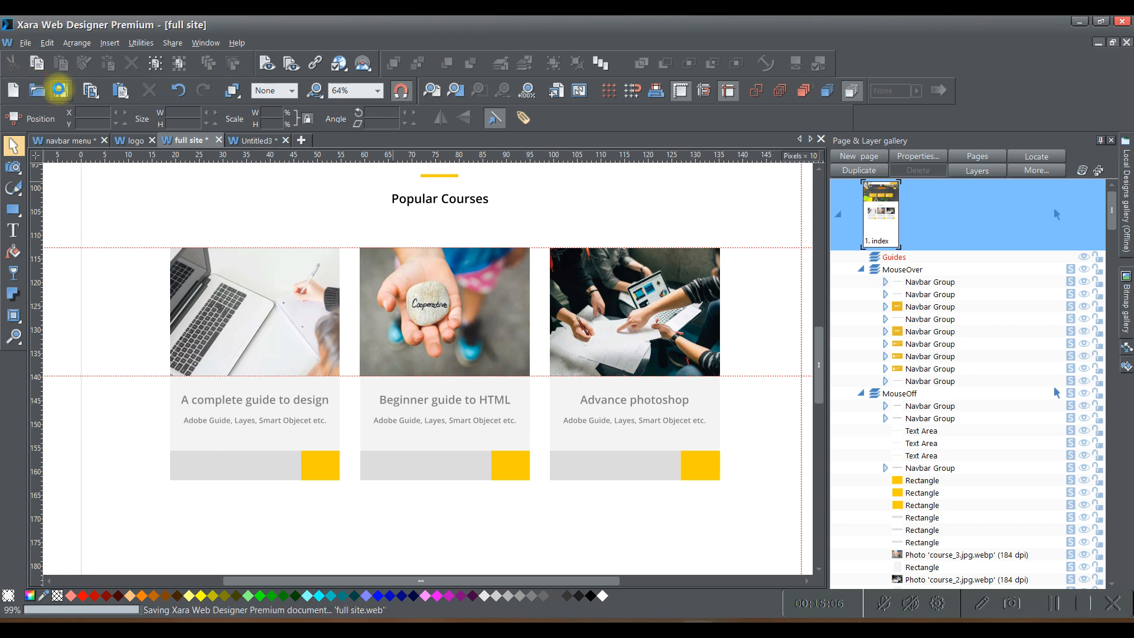